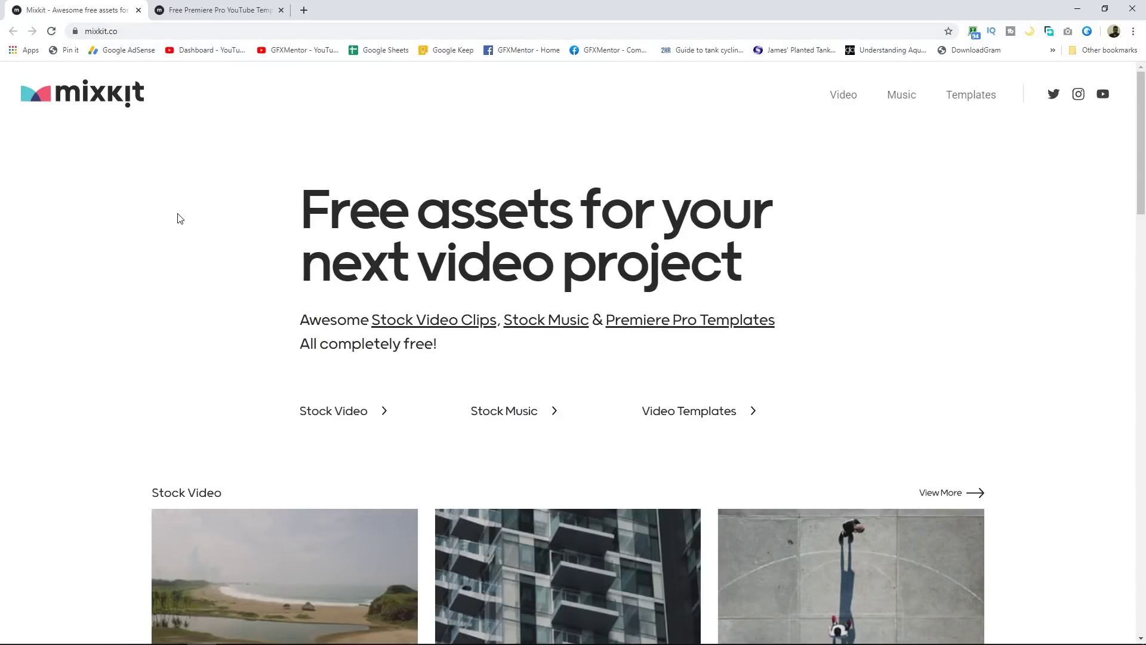
Browse the mixkit.co home page, then switch to the Free Premiere Pro YouTube Templates tab
scroll(180, 219, "down", 5)
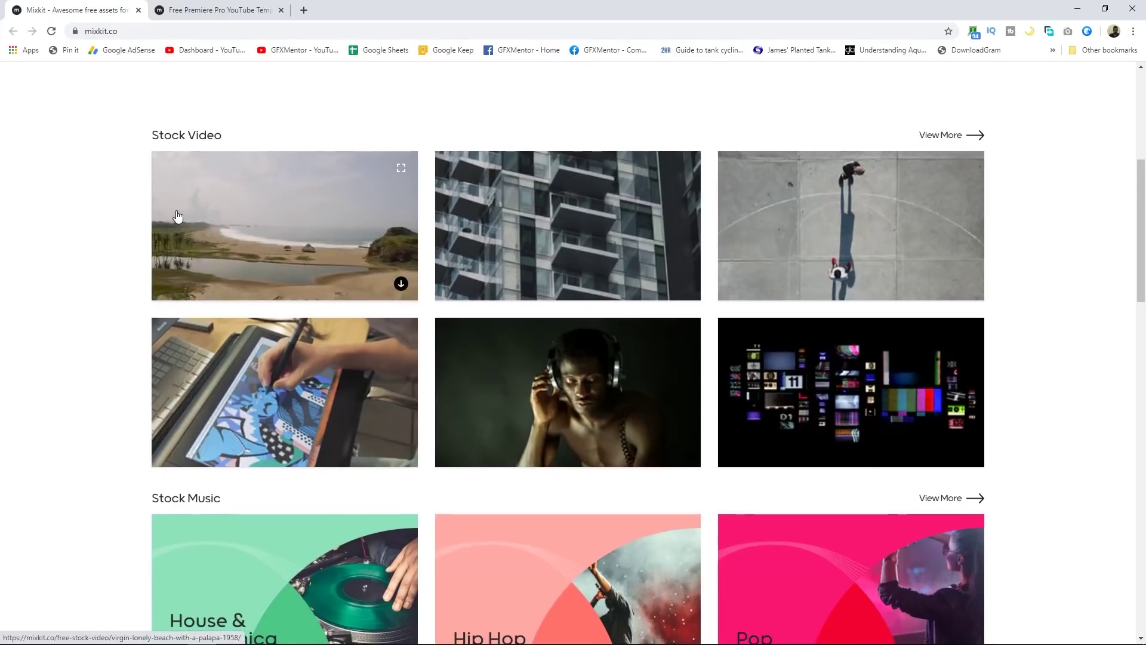
scroll(93, 230, "down", 5)
scroll(94, 236, "down", 4)
scroll(97, 242, "down", 2)
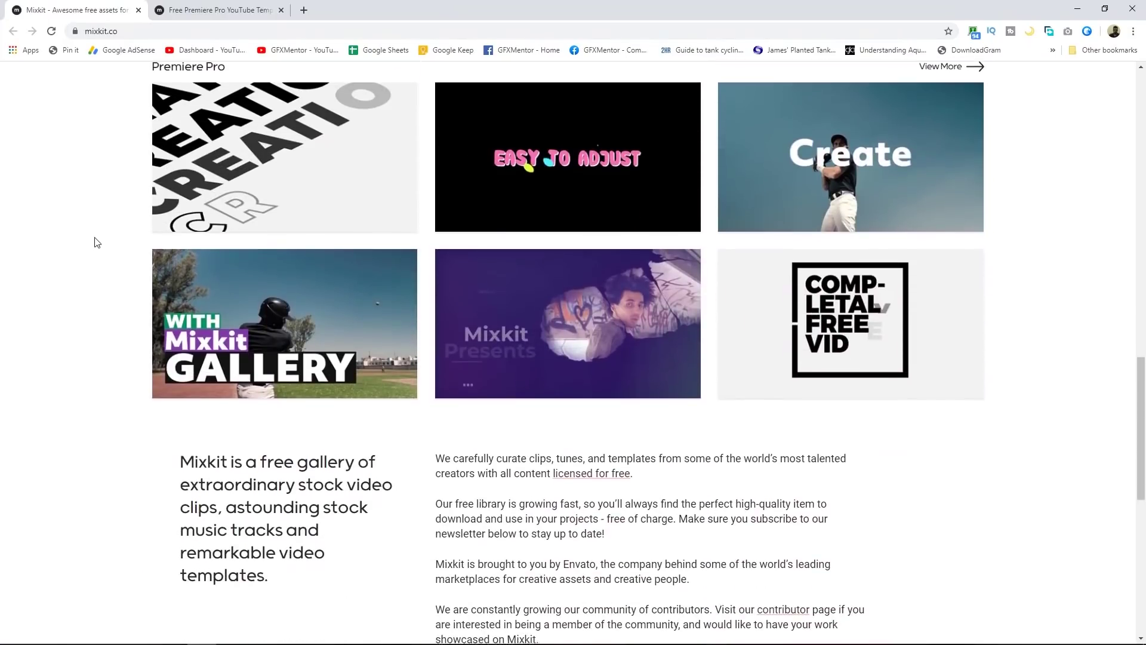
scroll(94, 243, "up", 12)
scroll(99, 242, "up", 4)
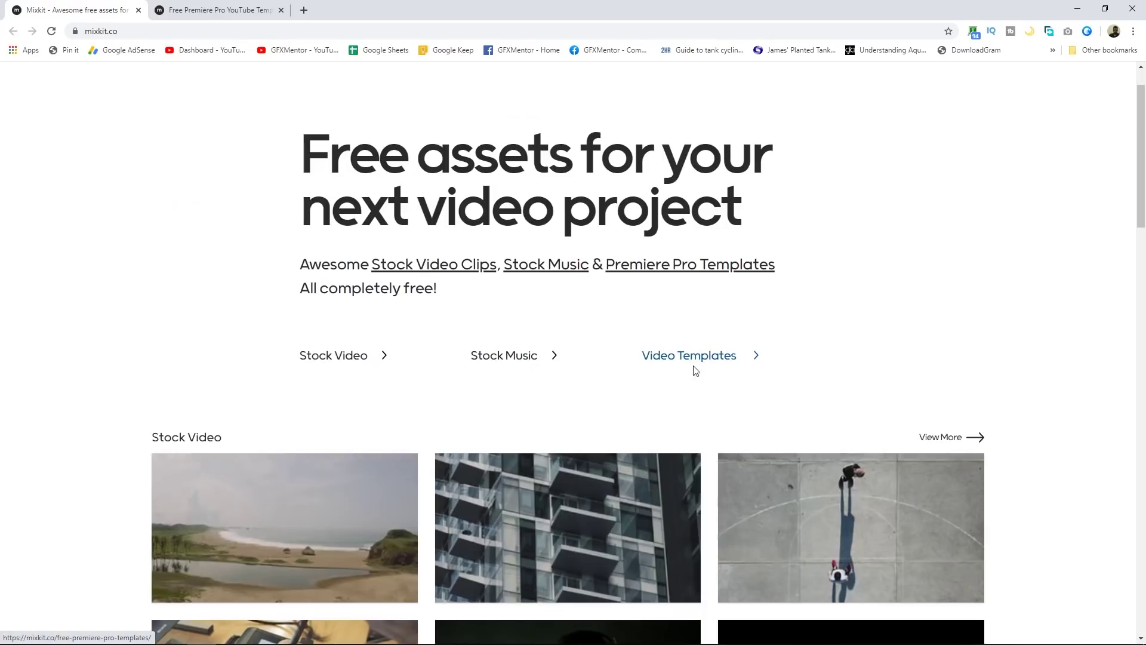
left_click(222, 13)
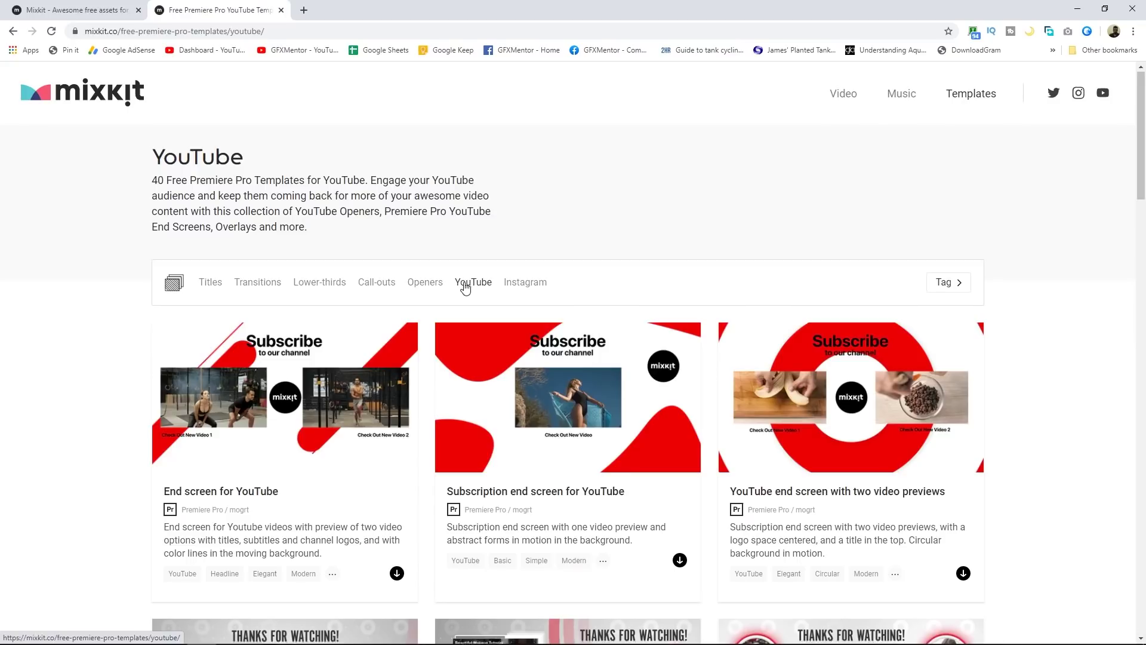
scroll(472, 288, "down", 3)
scroll(978, 263, "down", 1)
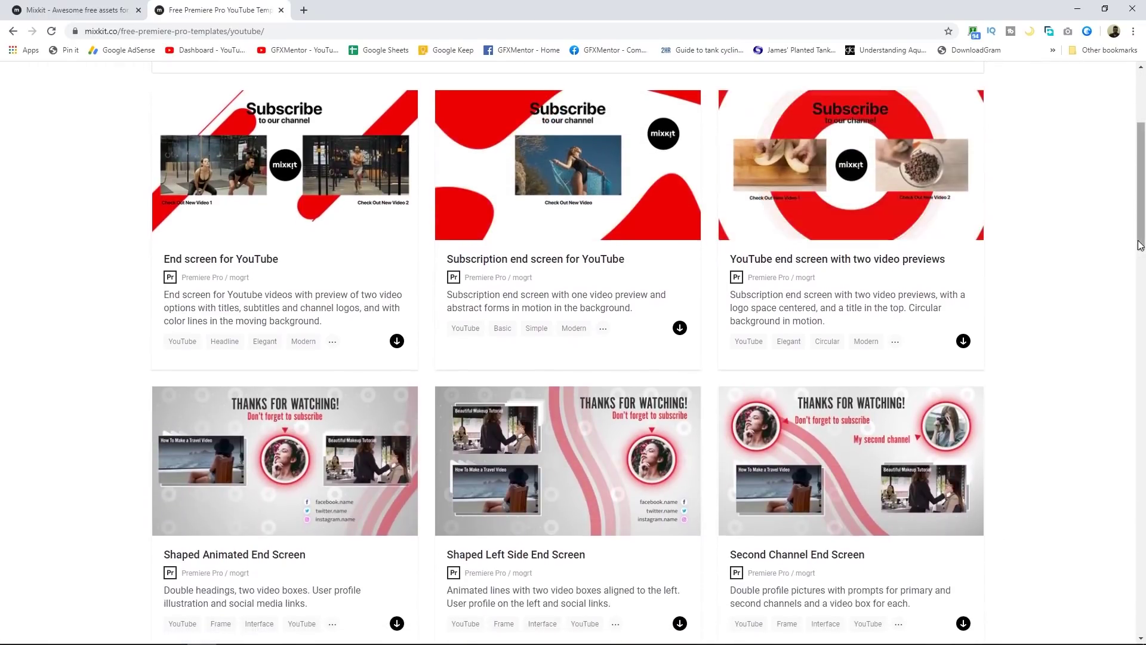
scroll(979, 251, "up", 3)
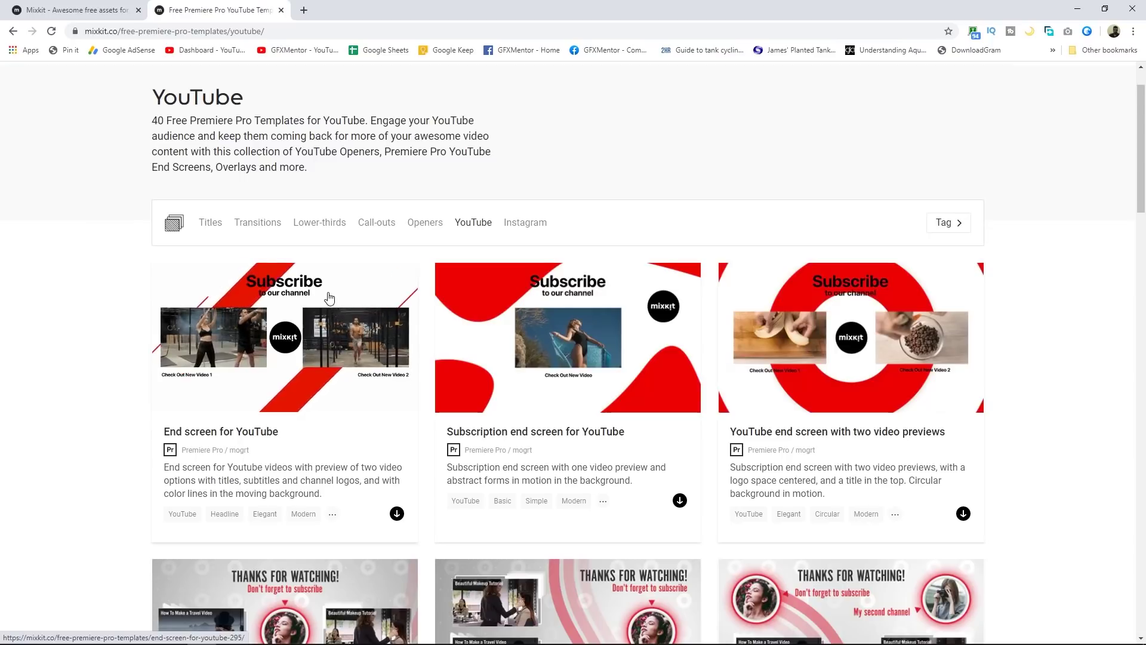
scroll(329, 297, "down", 4)
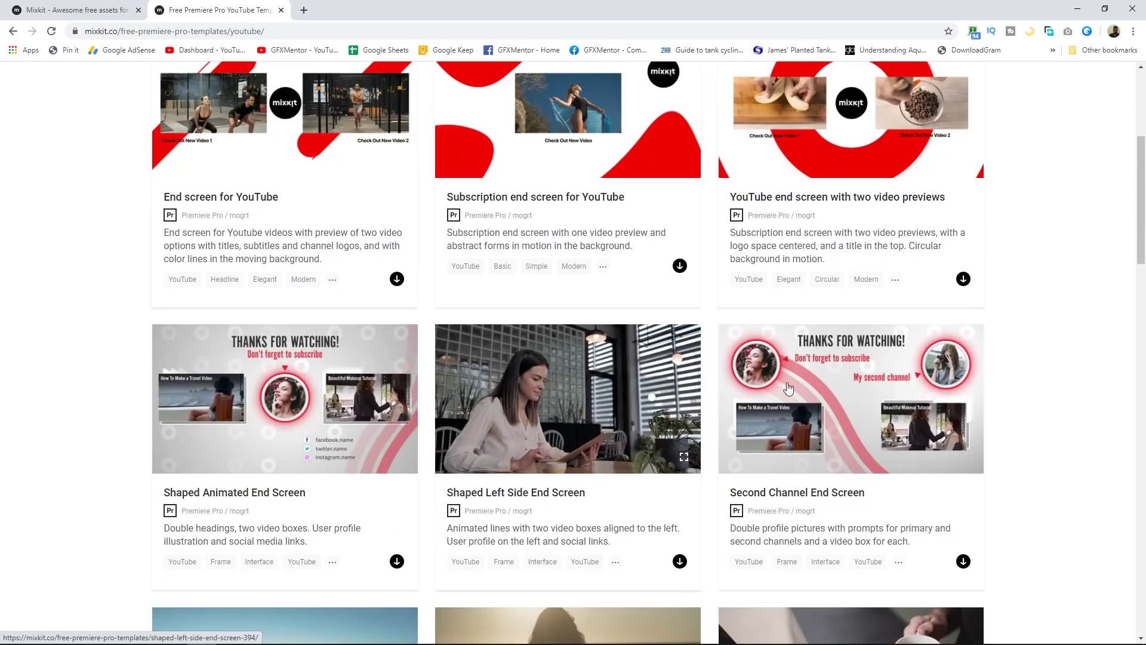
scroll(1066, 424, "up", 4)
scroll(1067, 424, "down", 15)
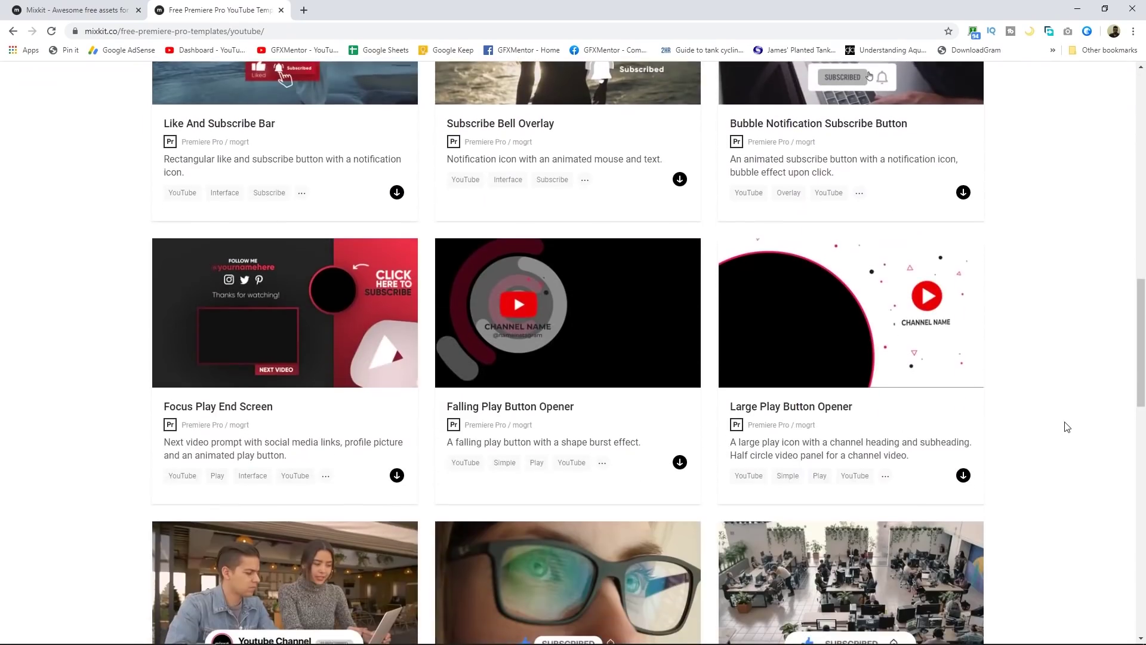
scroll(1067, 427, "down", 12)
scroll(1062, 427, "up", 8)
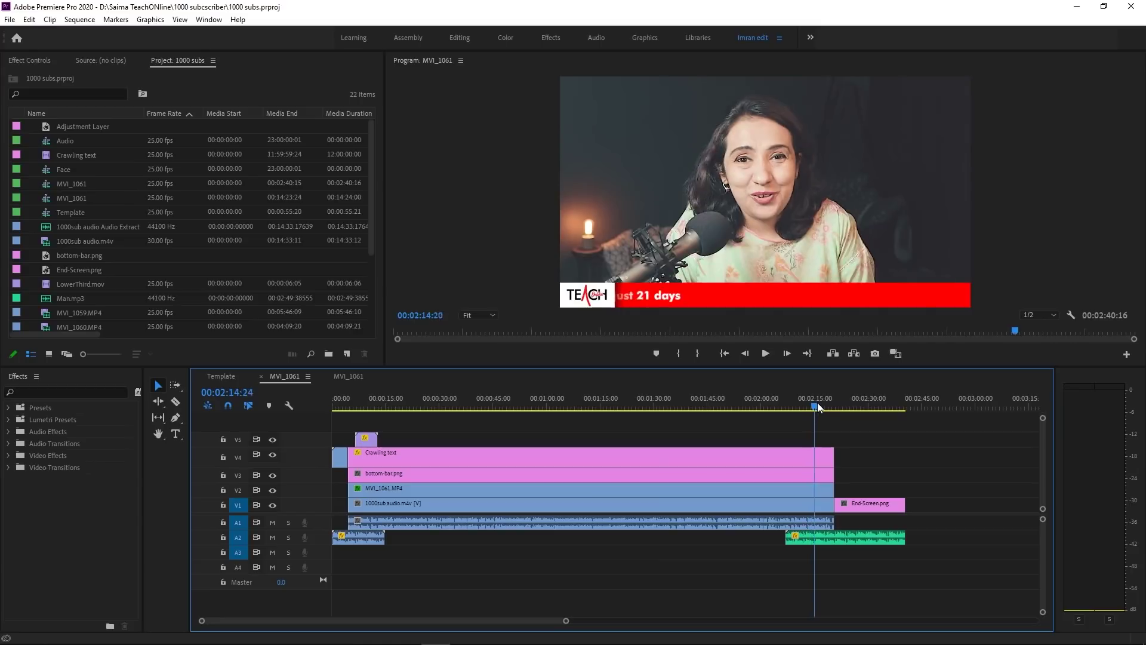
left_click_drag(814, 408, 831, 403)
key("space")
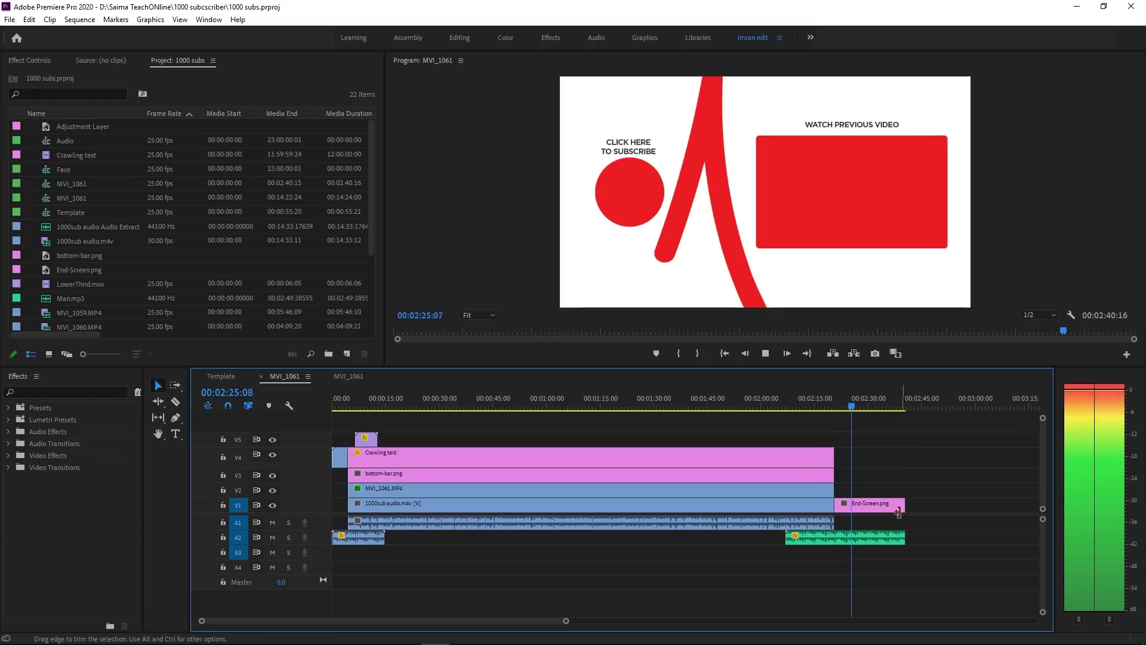
key("space")
left_click(765, 172)
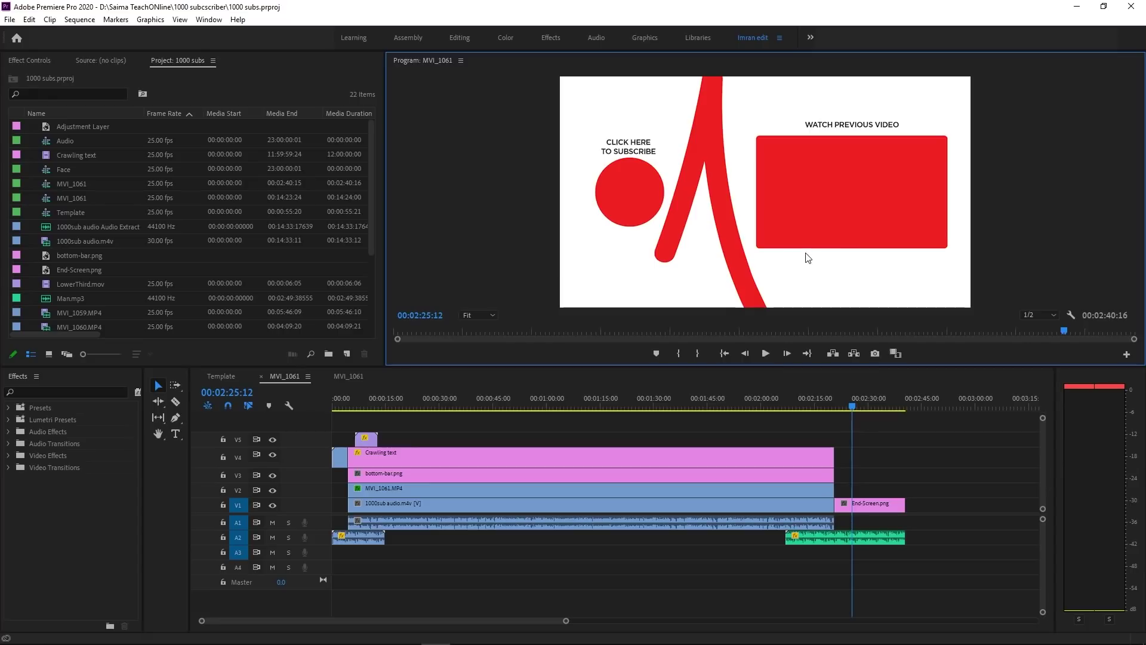
left_click(869, 504)
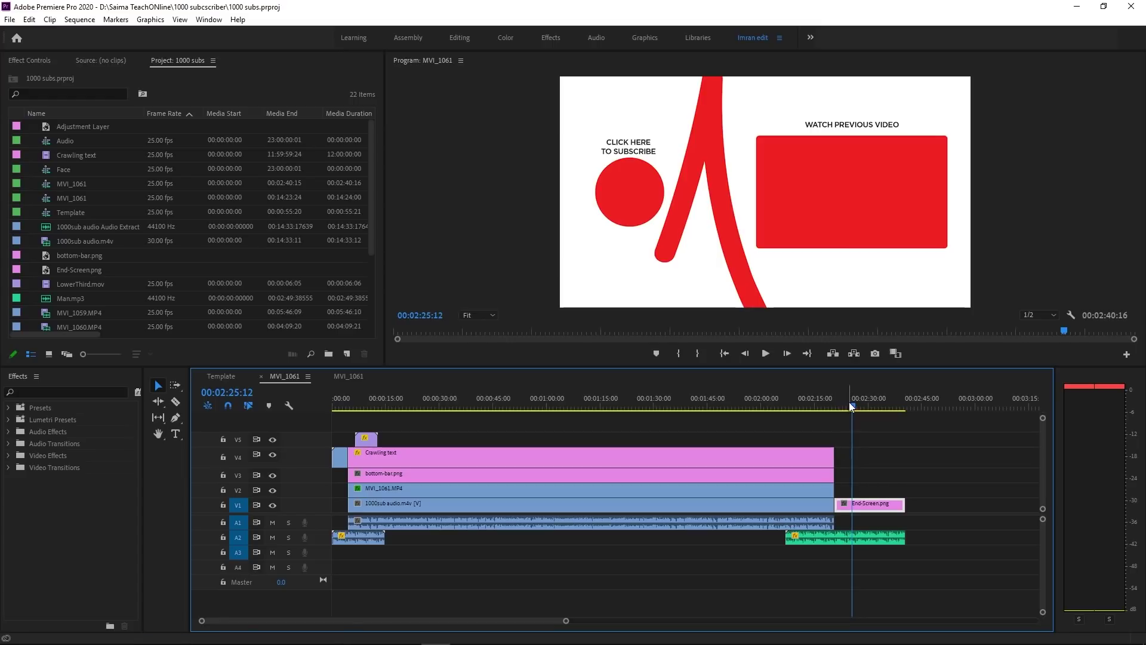
right_click(862, 504)
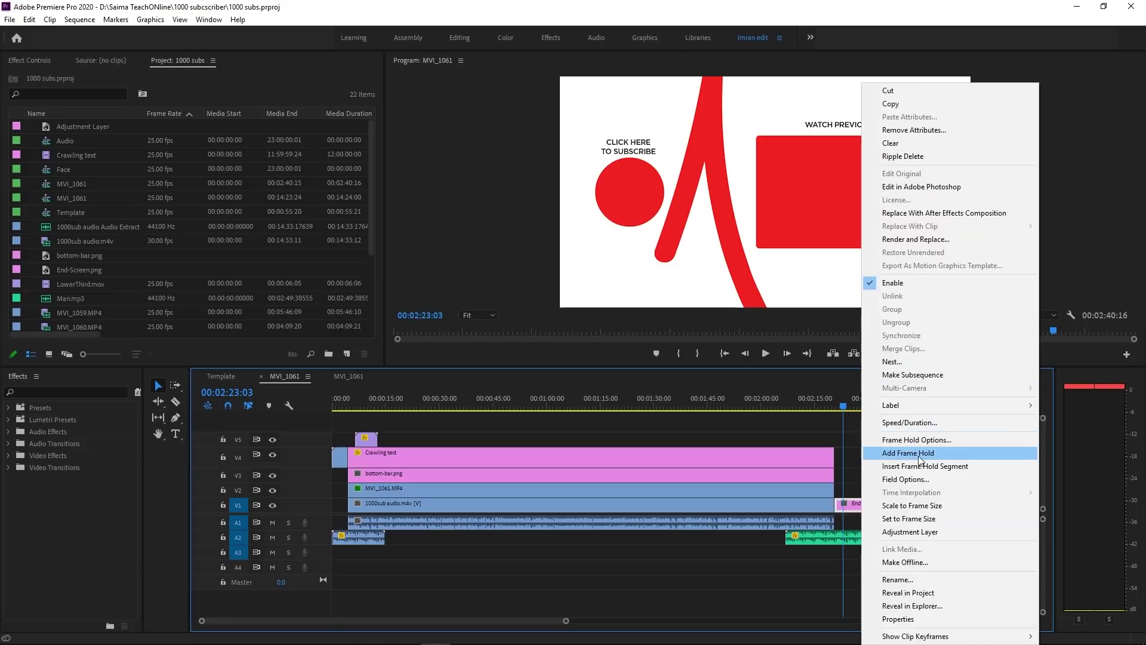
left_click(909, 422)
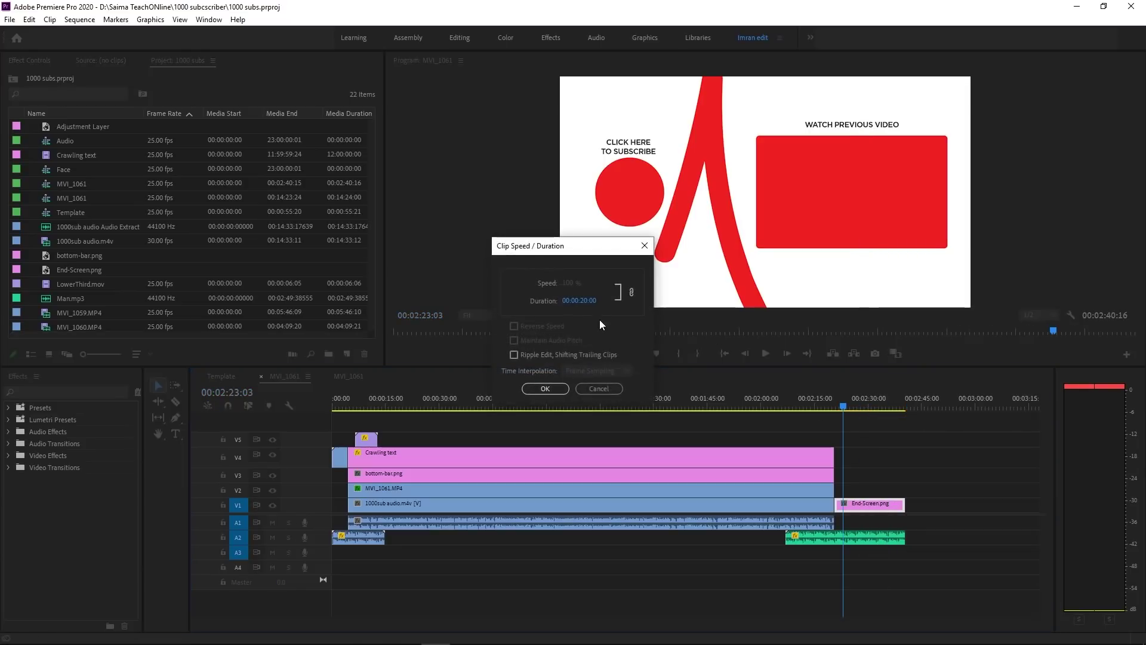
left_click(599, 388)
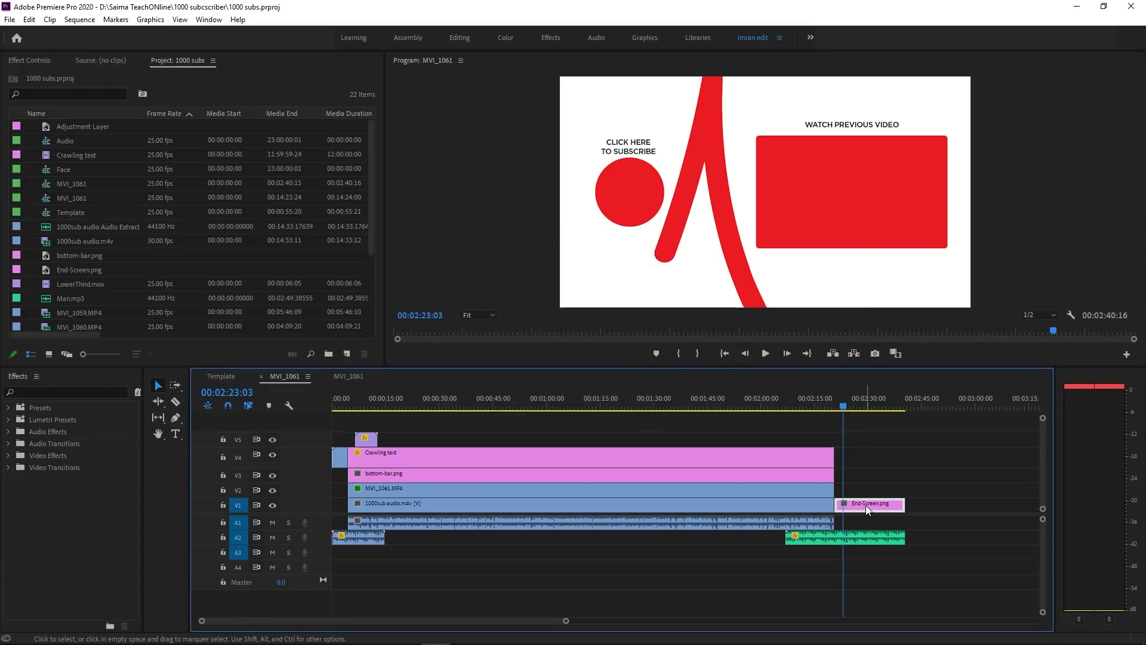
Return to the Mixkit YouTube templates page and download Shaped Left Side End Screen
mouse_move(358, 641)
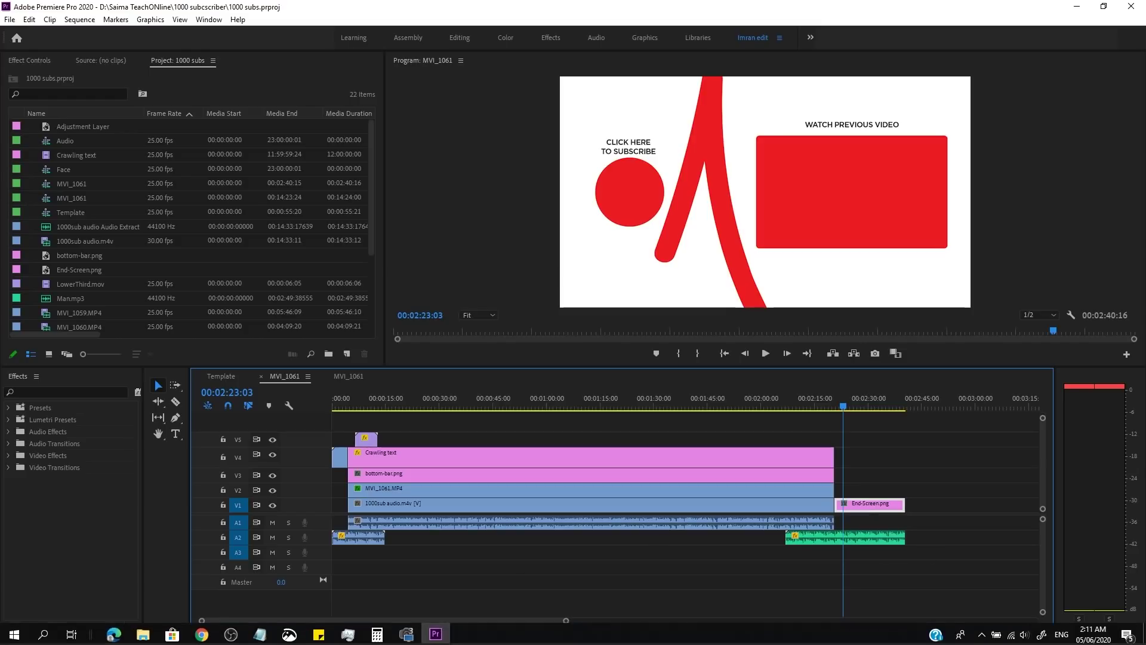
left_click(202, 632)
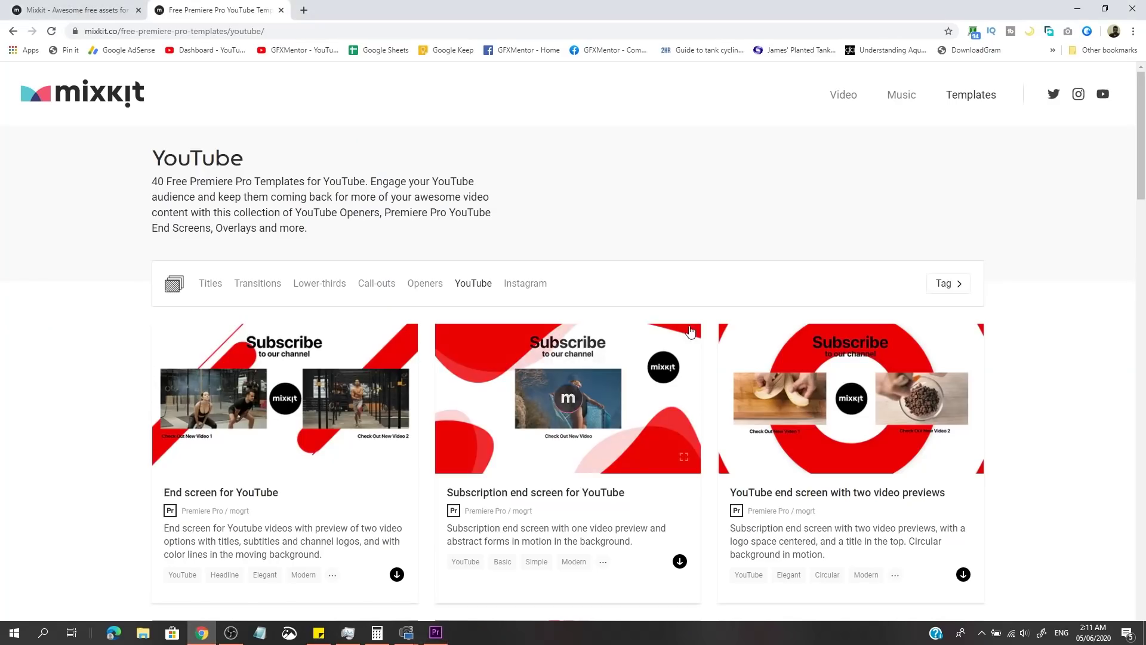
scroll(1095, 365, "down", 3)
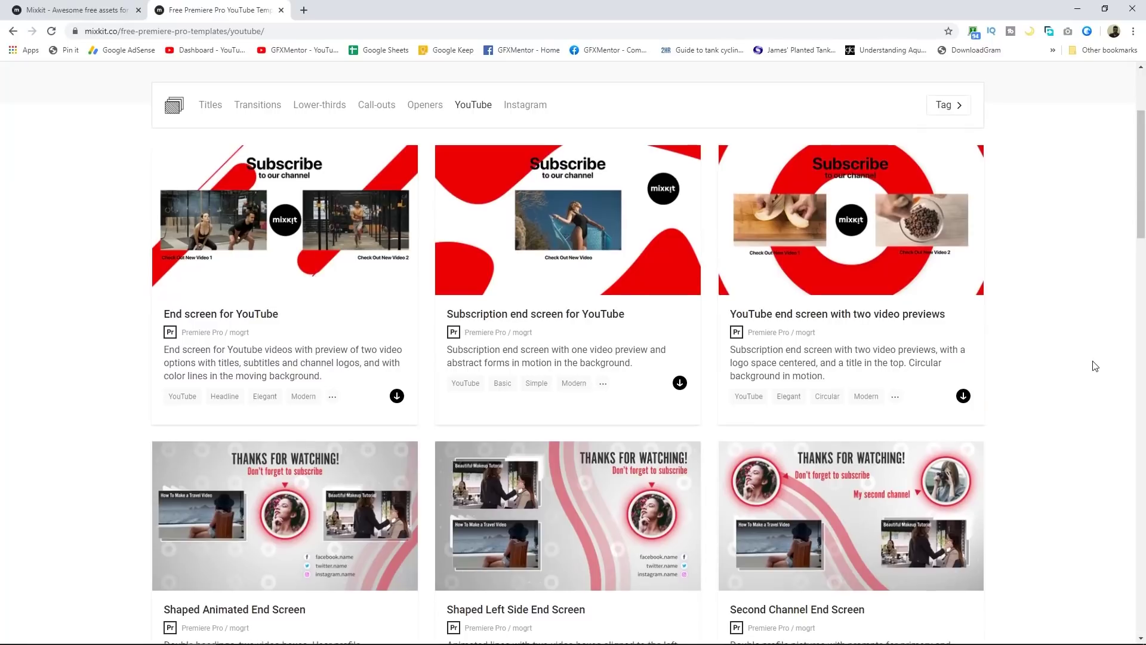
scroll(1095, 365, "down", 2)
scroll(1092, 363, "up", 5)
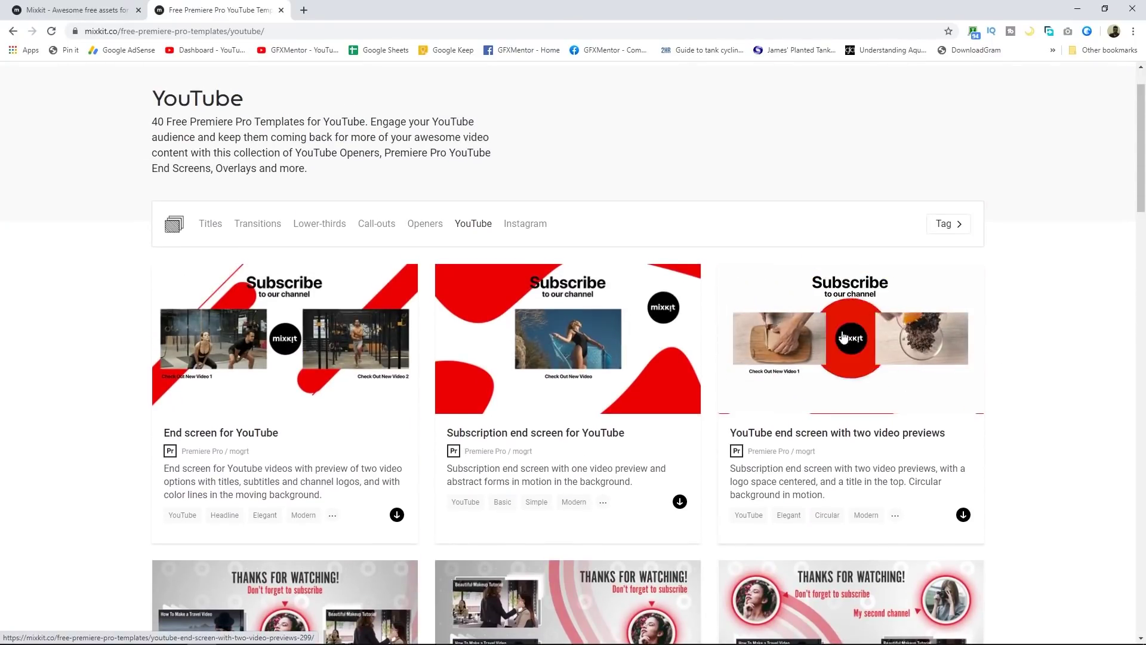
scroll(1082, 373, "down", 5)
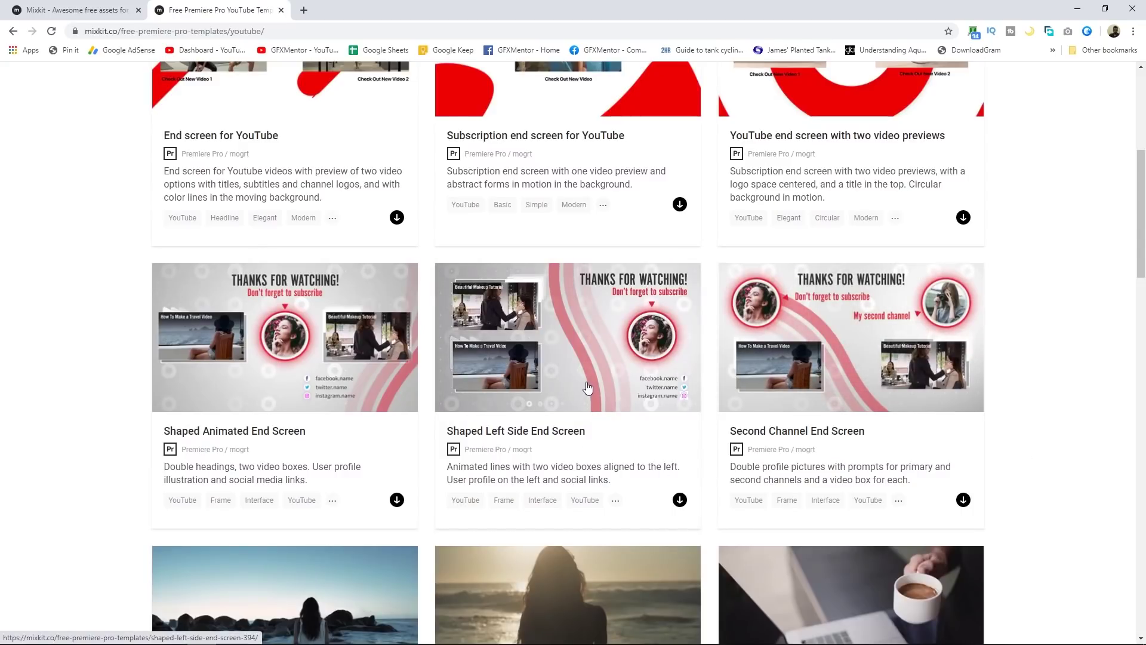
mouse_move(833, 348)
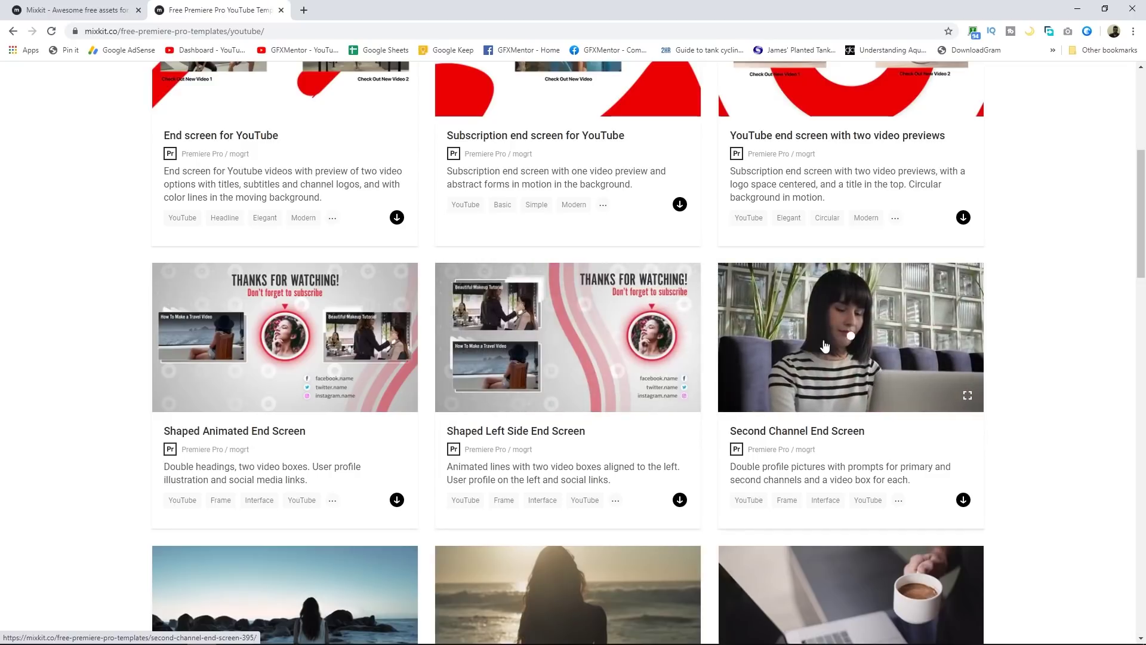
mouse_move(338, 376)
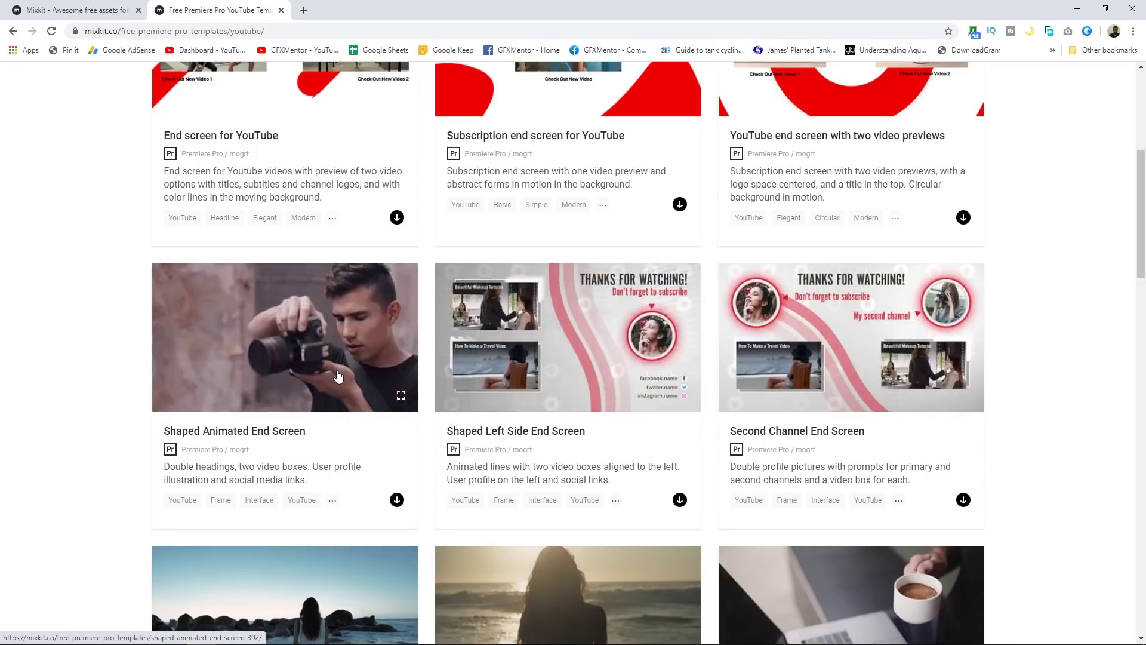
mouse_move(578, 353)
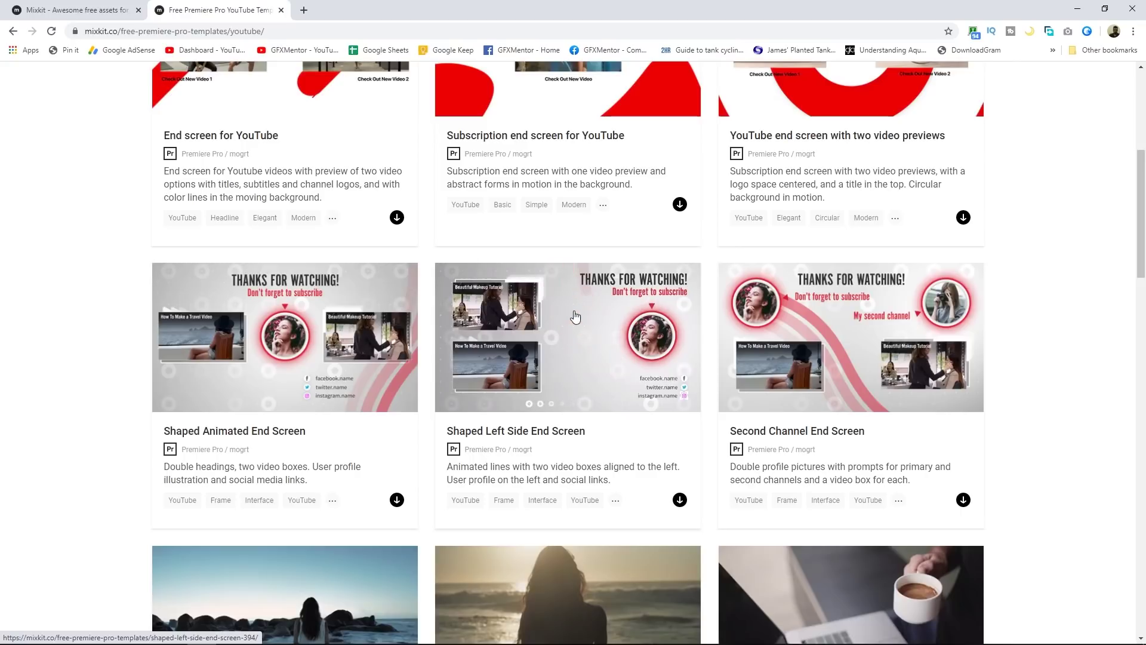
left_click(679, 500)
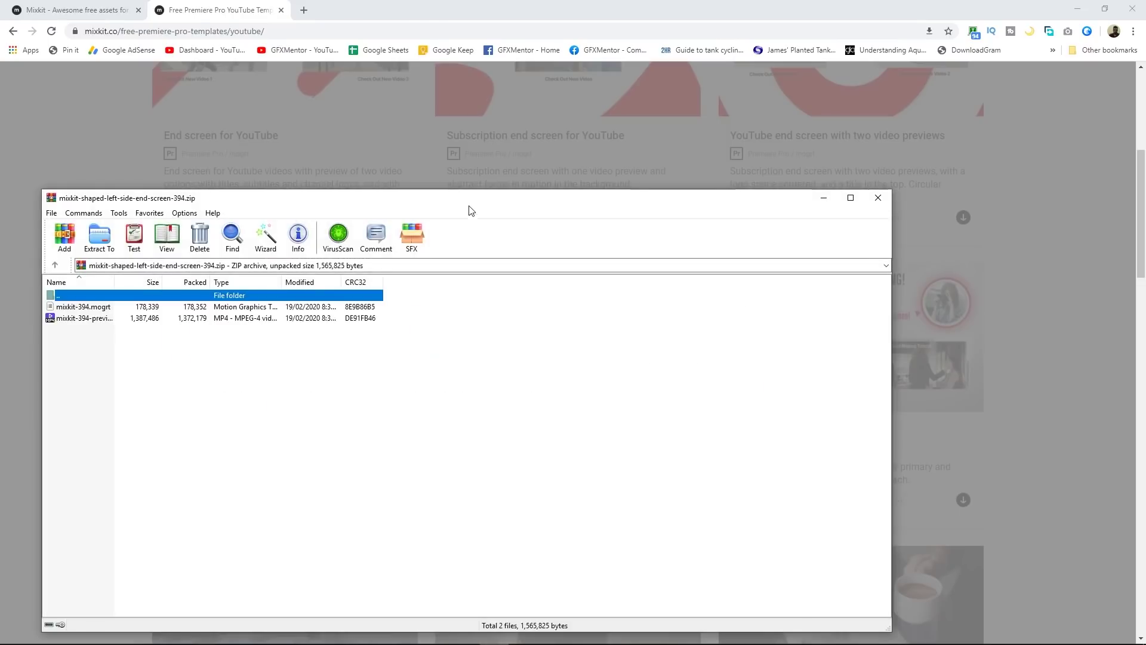
Clear the view to the desktop and create a new desktop folder named yt
left_click_drag(469, 206, 521, 156)
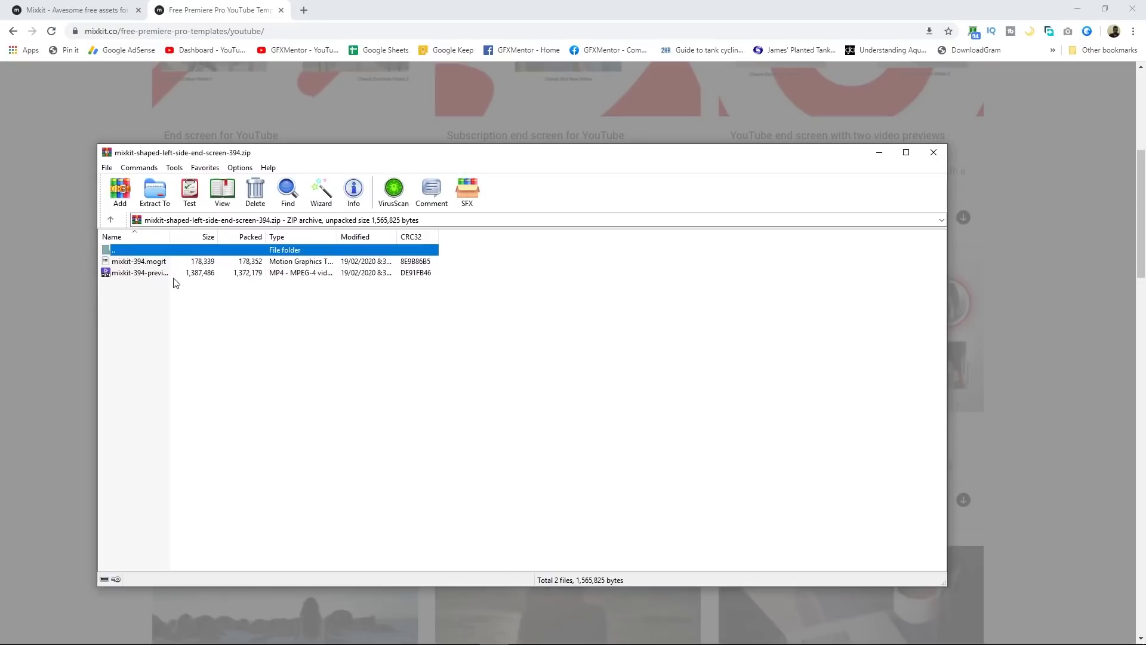
left_click(147, 262)
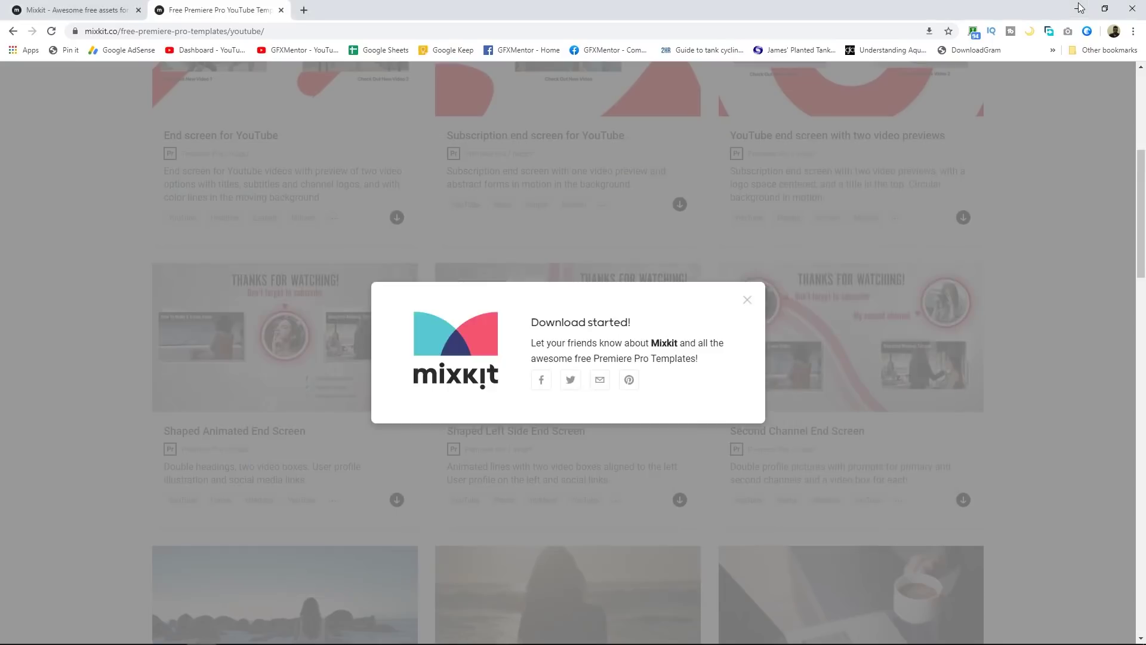
left_click(1077, 9)
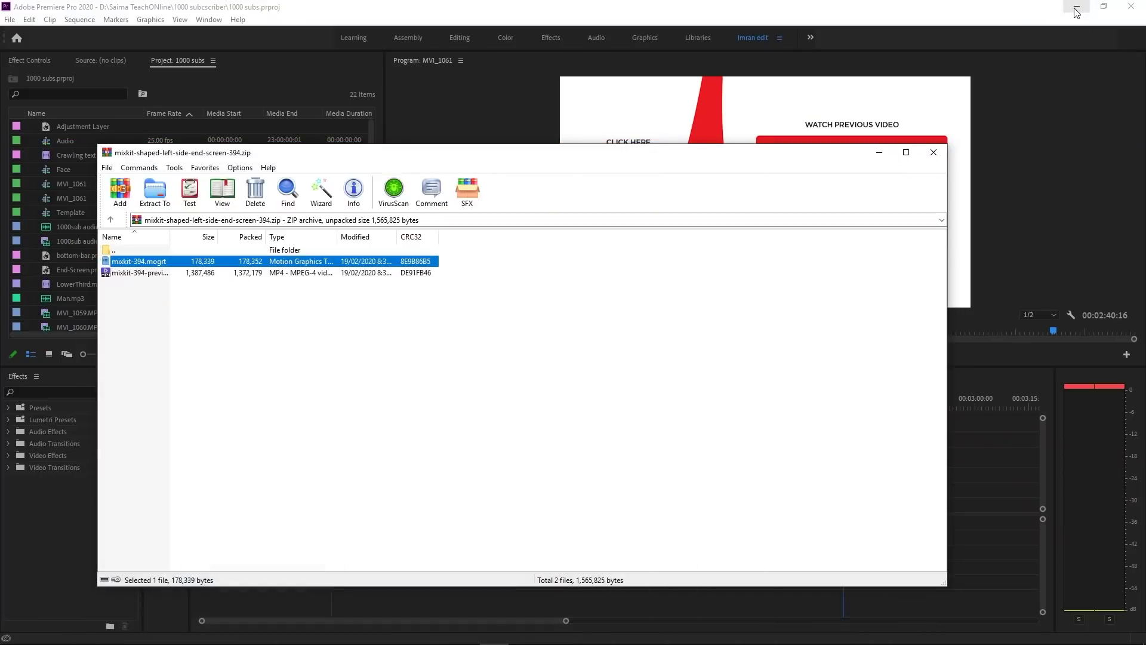
left_click(1075, 7)
left_click_drag(438, 164, 732, 144)
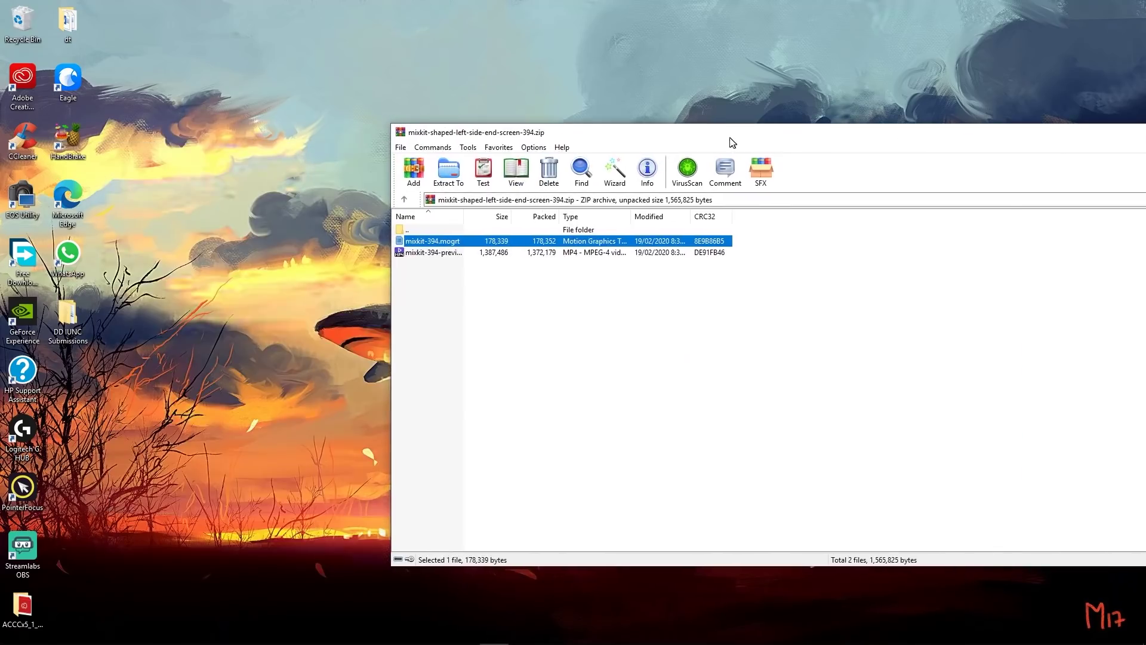
right_click(33, 107)
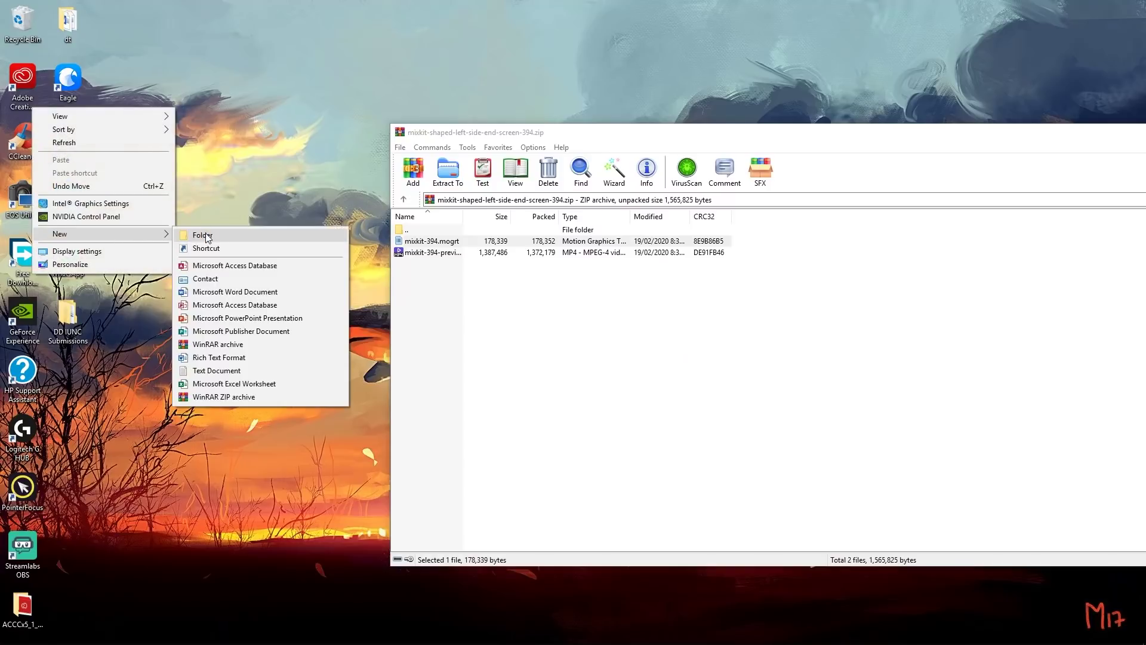
left_click(205, 233)
type("yt")
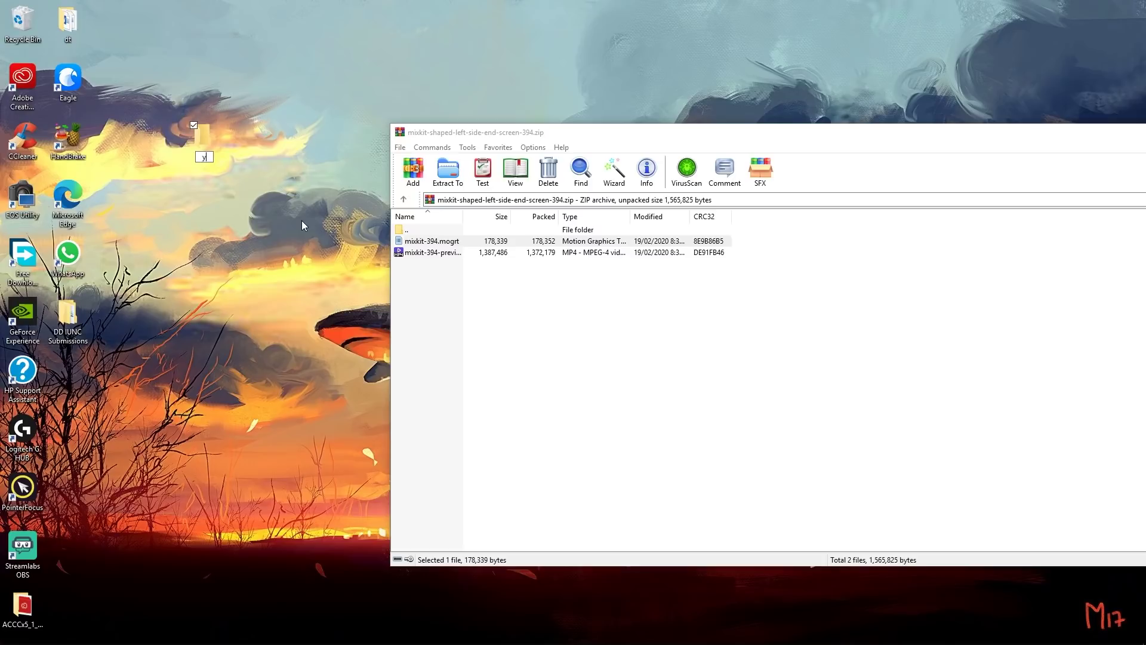
key("Return")
Drag mixkit-394.mogrt out of the WinRAR archive into the desktop yt folder
left_click(428, 244)
left_click(433, 253)
left_click_drag(468, 214, 539, 215)
left_click(435, 241)
left_click(439, 253)
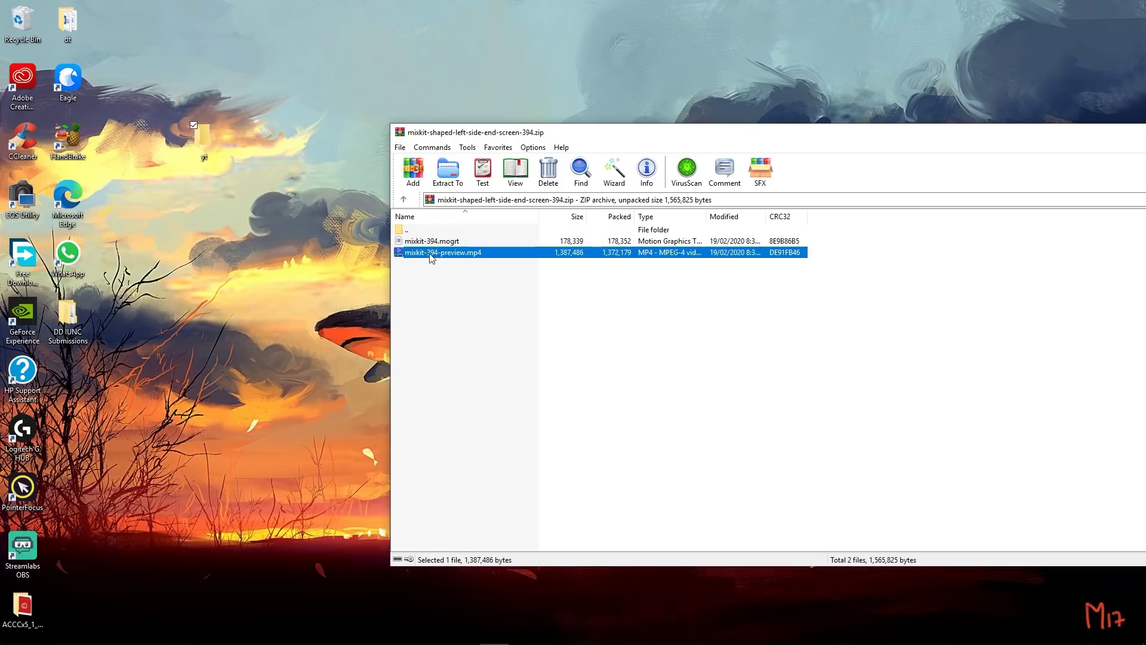
left_click(426, 265)
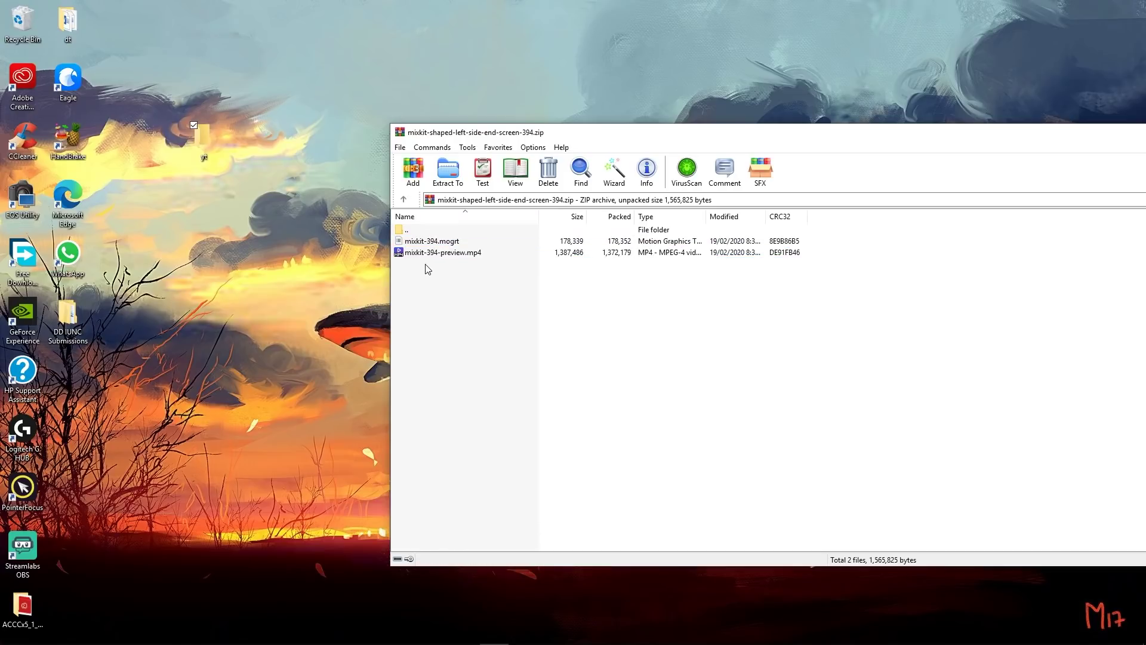
left_click(429, 242)
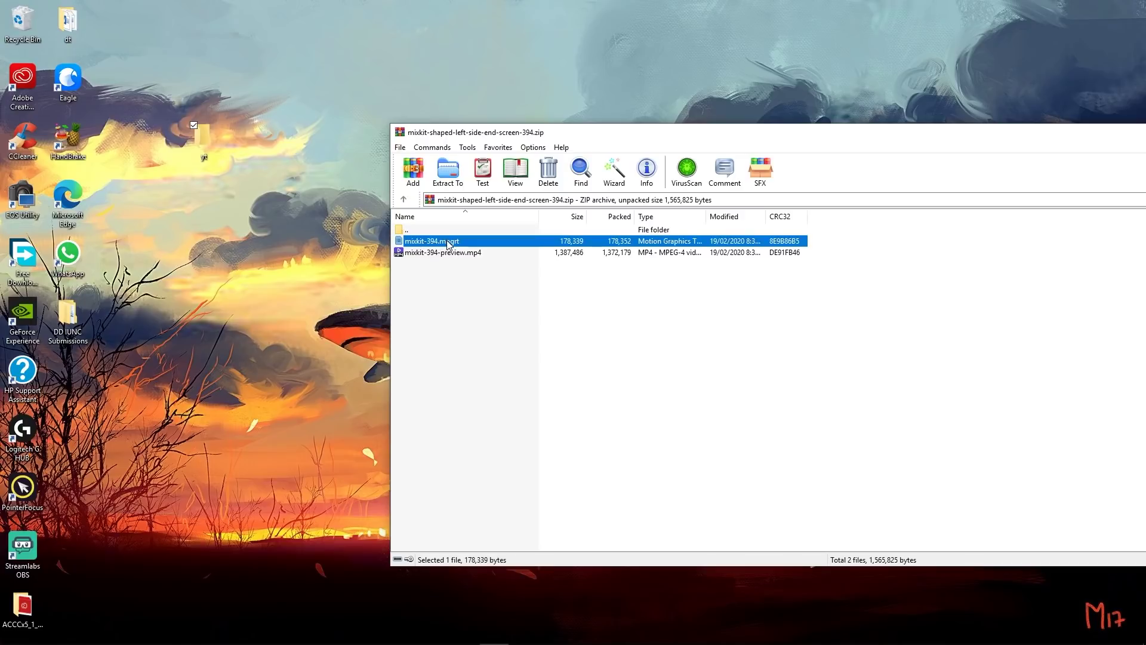
left_click_drag(418, 240, 210, 144)
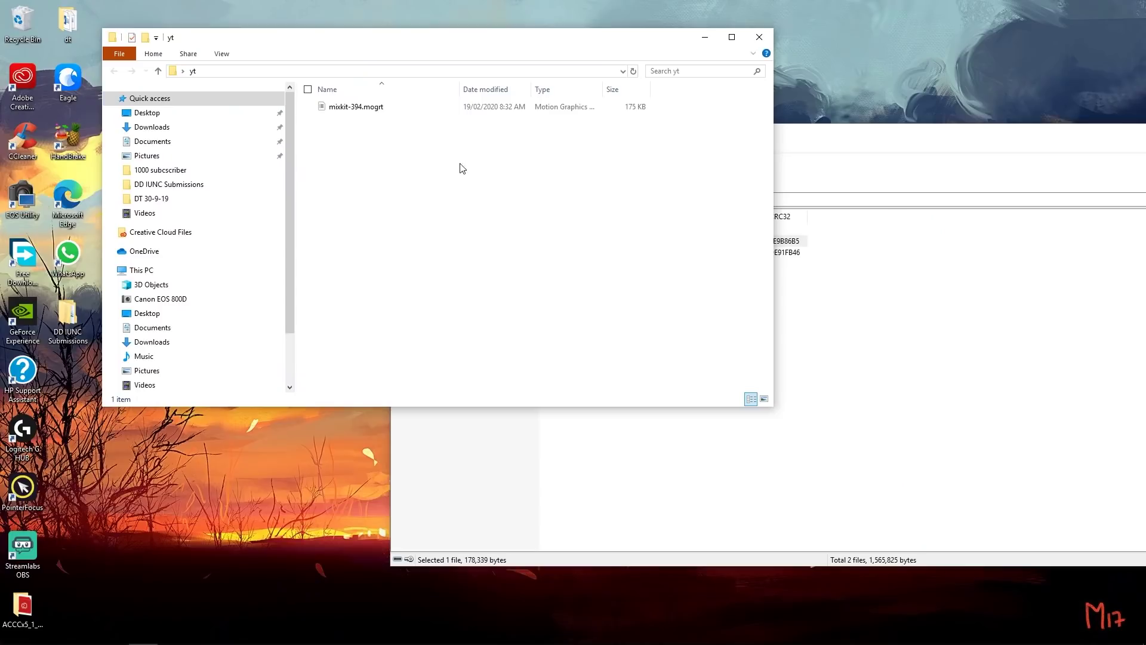
Confirm mixkit-394.mogrt is in yt and bring the Premiere Pro project back to front
left_click(335, 108)
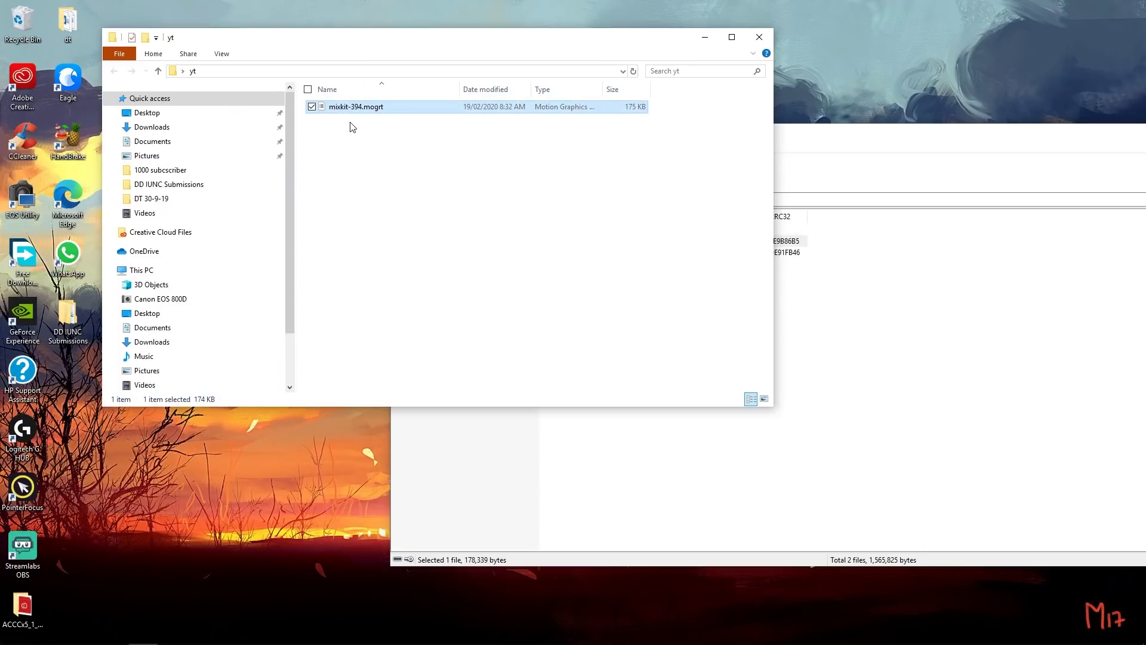
mouse_move(289, 634)
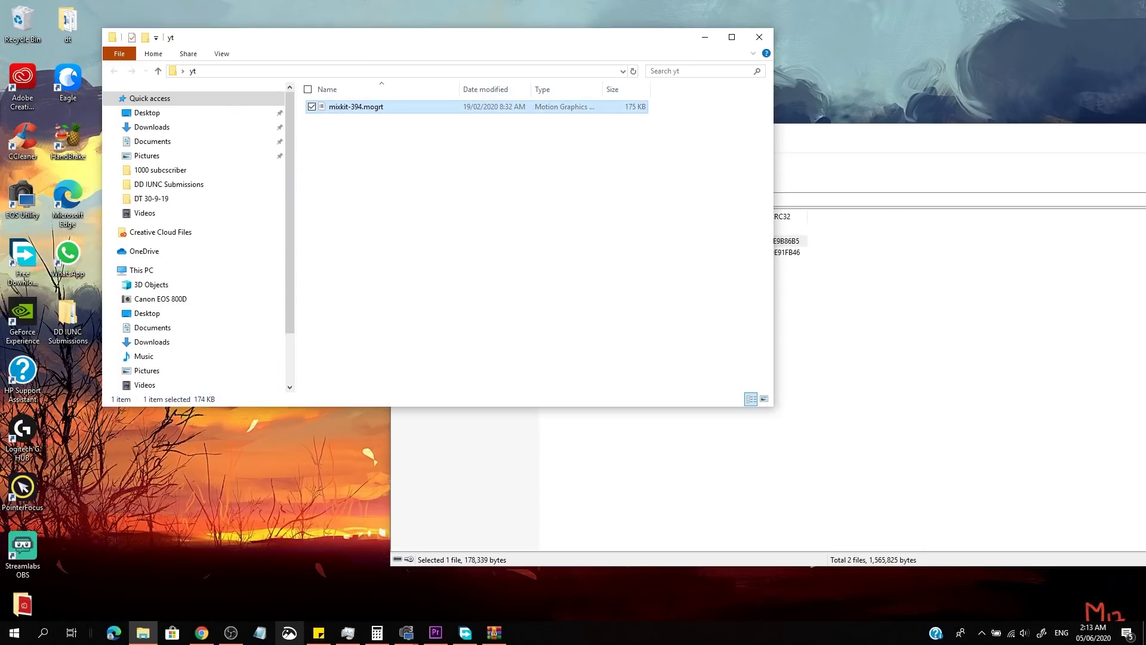
left_click(436, 634)
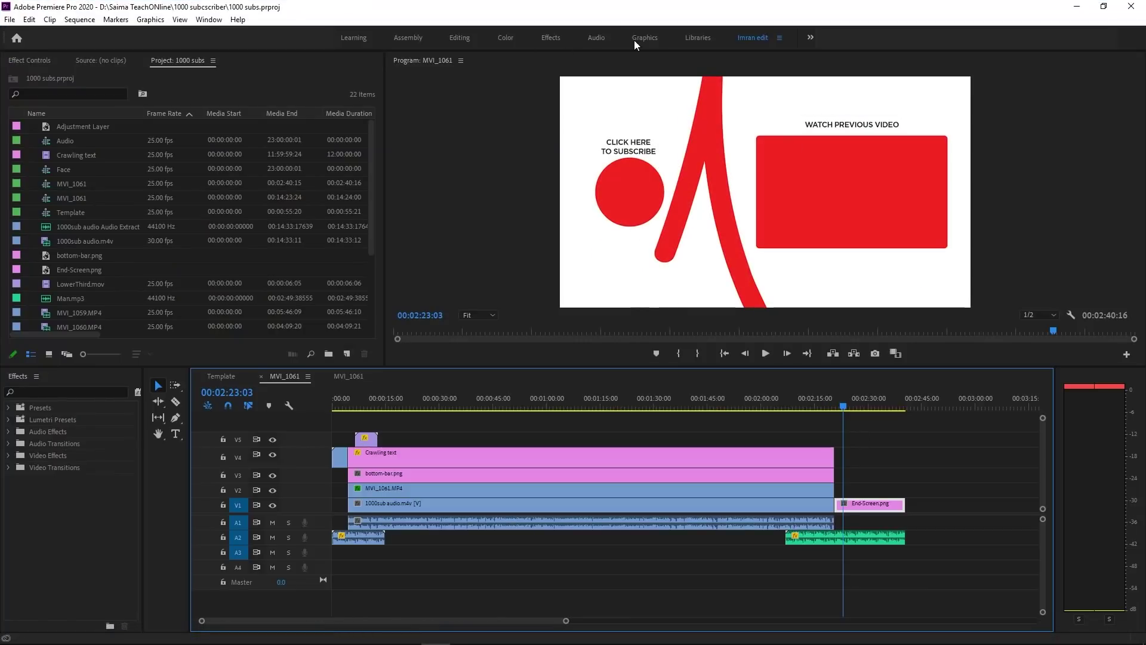
Switch to the Graphics workspace and scroll down the Essential Graphics Browse list
left_click(646, 38)
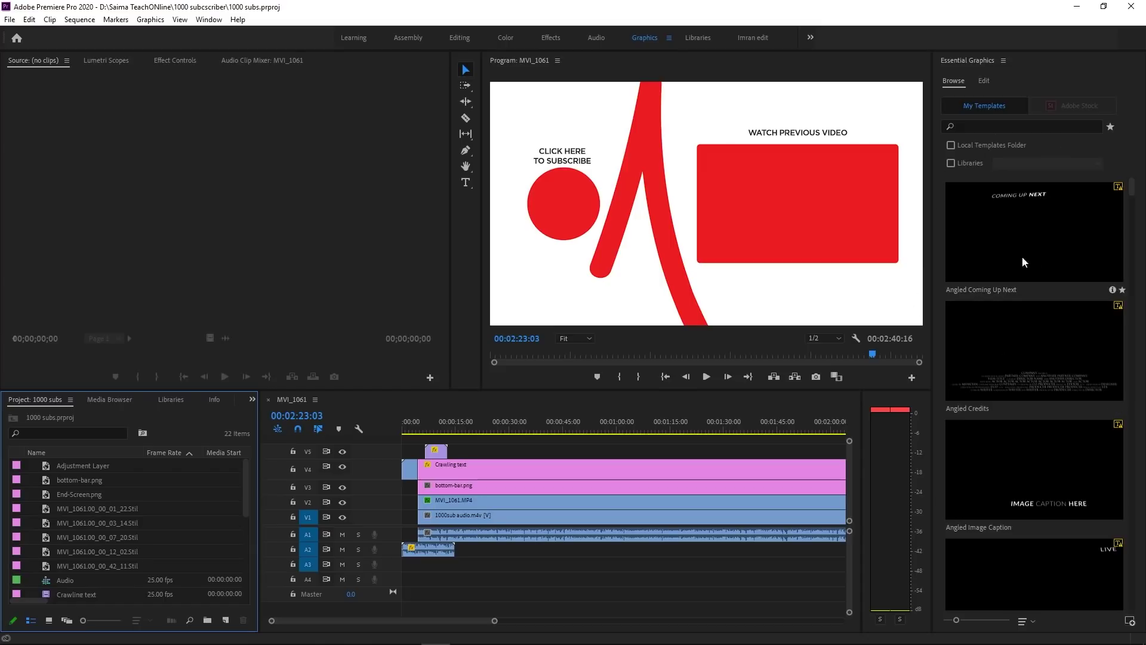
scroll(1024, 246, "down", 5)
scroll(1025, 248, "down", 2)
scroll(1023, 245, "down", 3)
scroll(1023, 244, "down", 3)
scroll(1023, 245, "down", 3)
scroll(1023, 244, "down", 3)
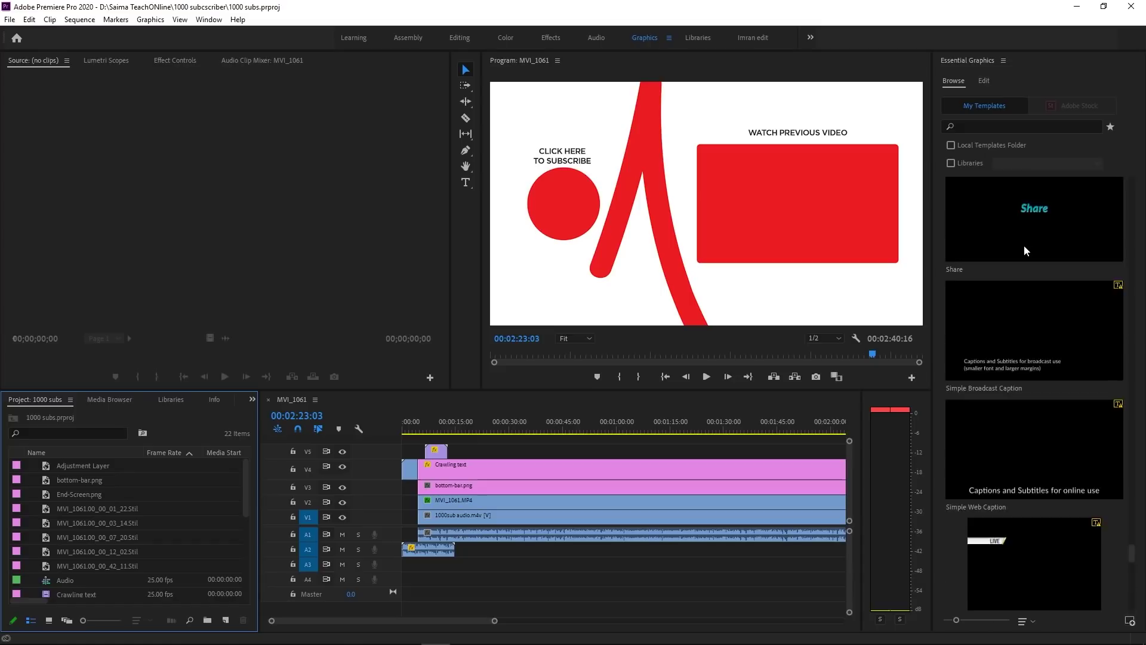
scroll(1023, 245, "down", 5)
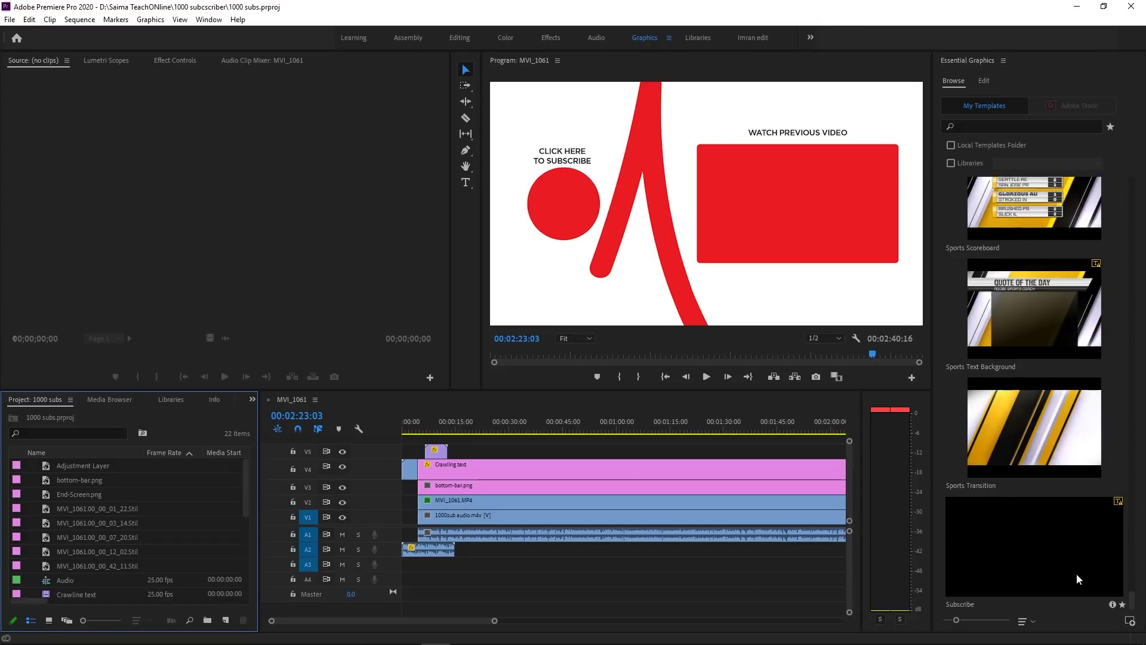
Install mixkit-394.mogrt from Desktop > yt as a motion graphics template
left_click(1130, 621)
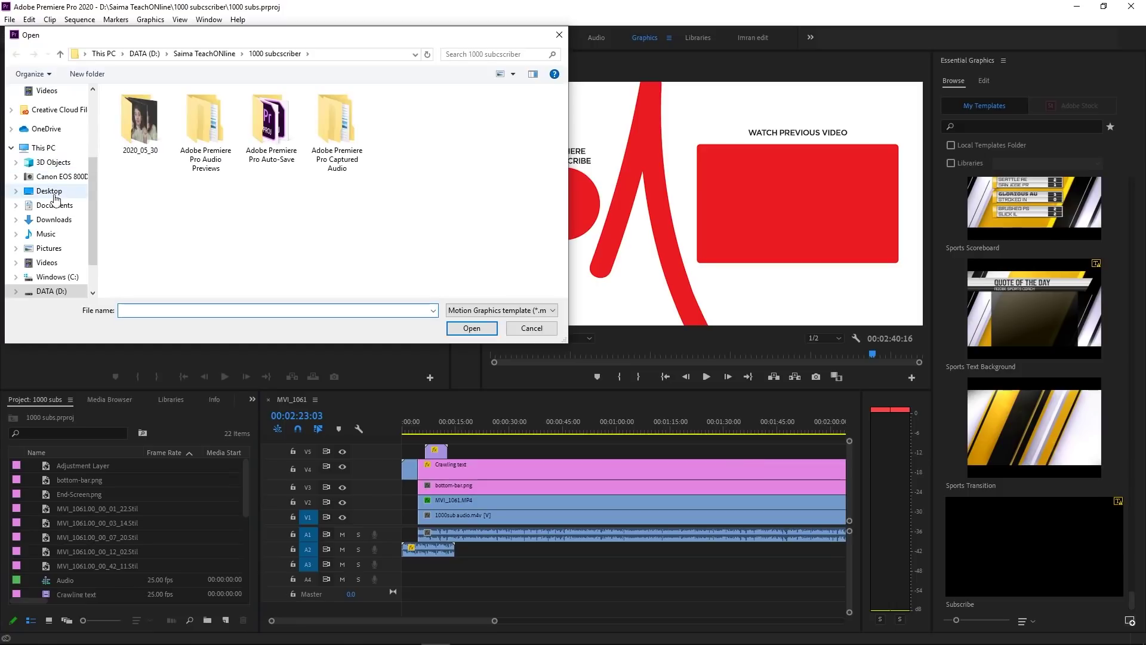
left_click(54, 193)
double_click(335, 125)
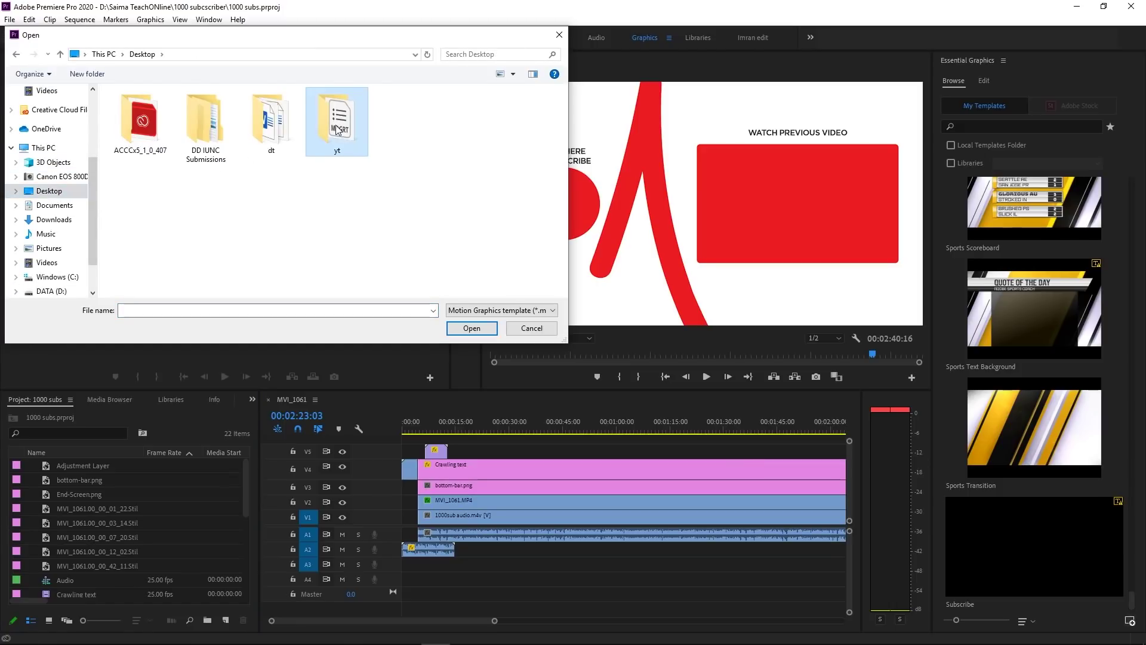
left_click(148, 114)
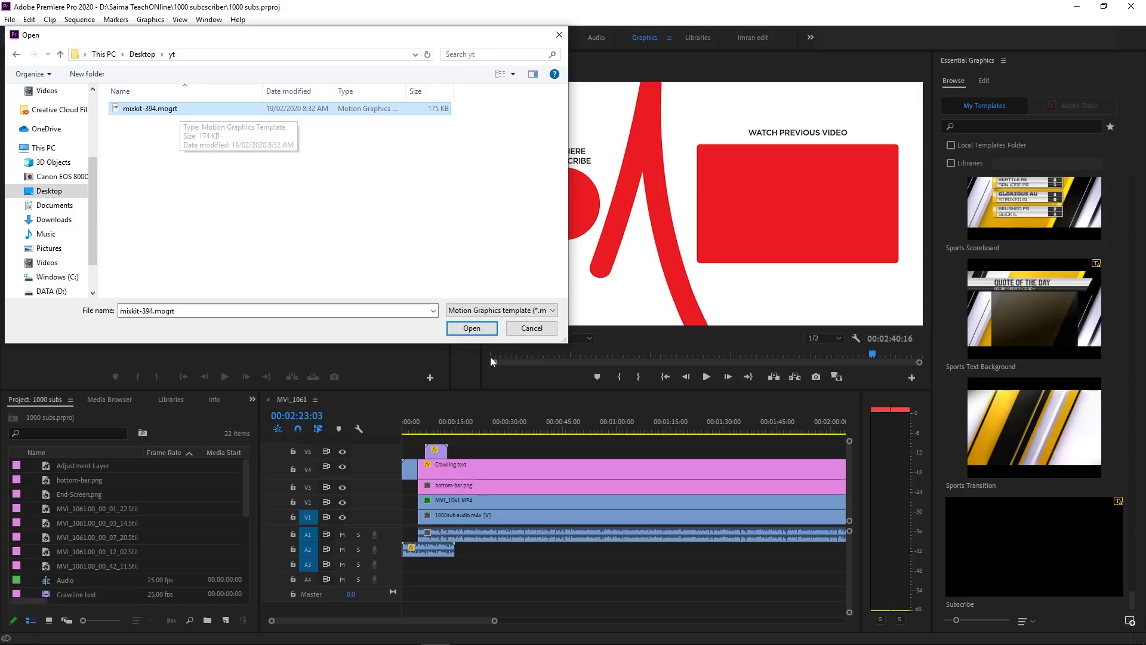
left_click(474, 328)
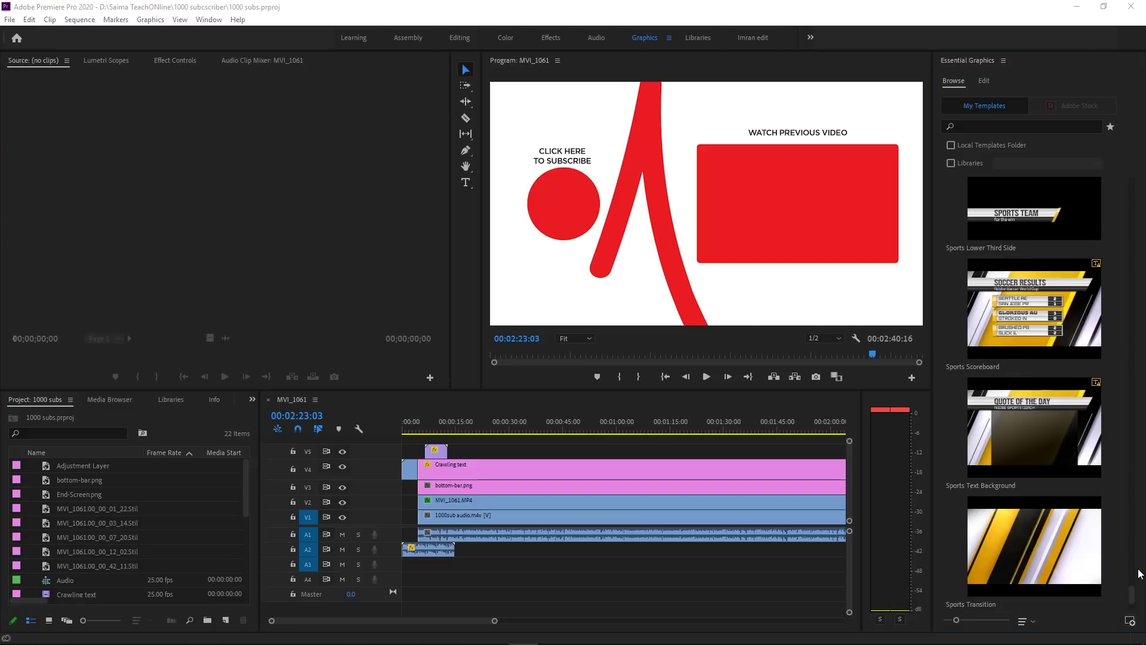
Scroll the timeline to the end and drop End Screen 03 onto V4 at the playhead
left_click_drag(1132, 599, 1137, 345)
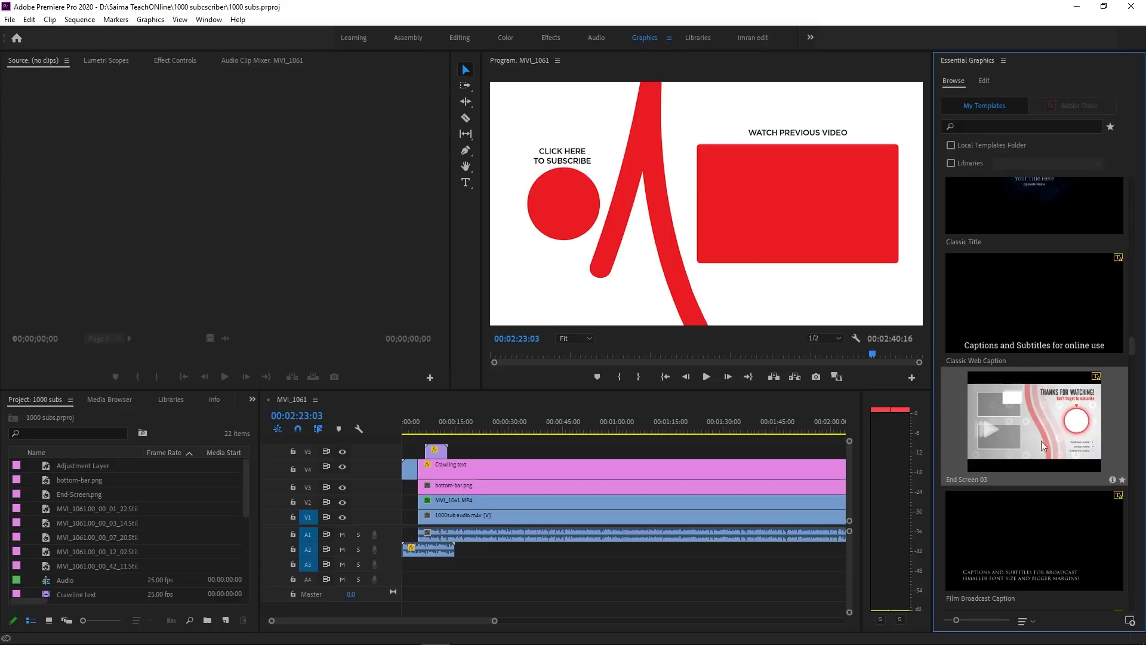
left_click_drag(451, 618, 511, 620)
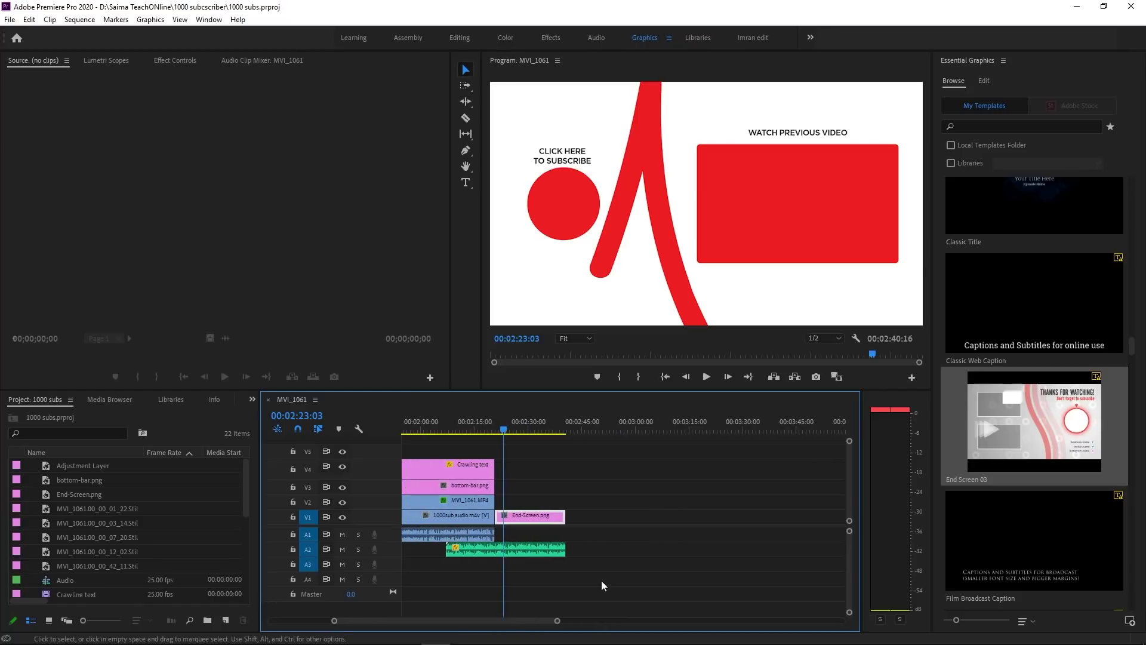
left_click_drag(1022, 416, 495, 472)
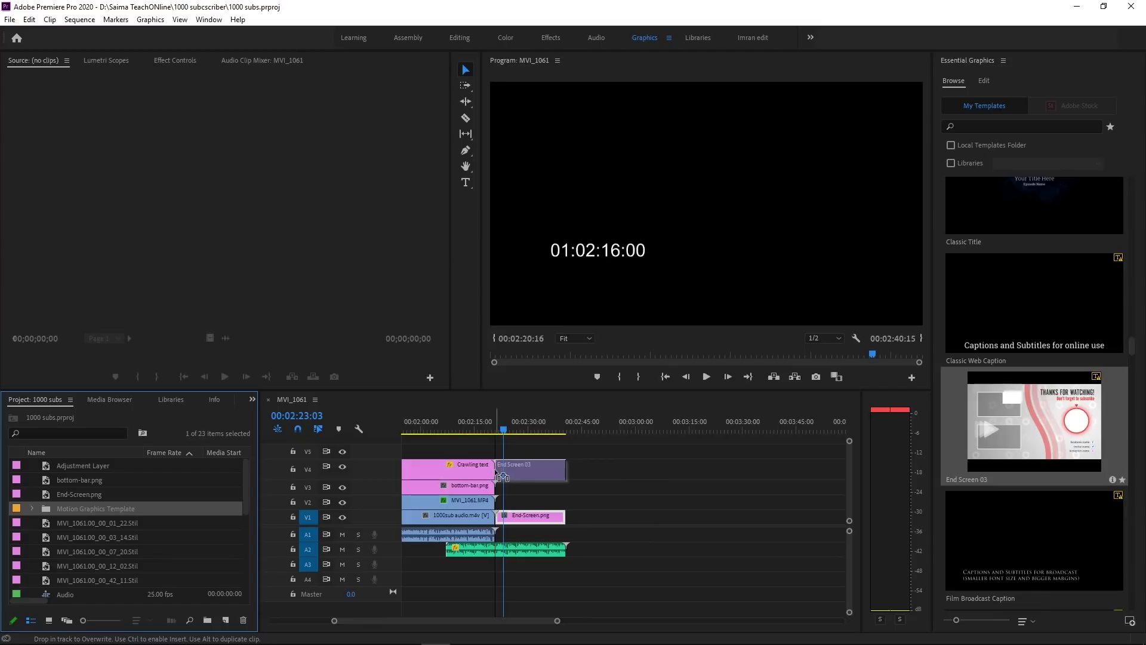
left_click_drag(500, 478, 501, 478)
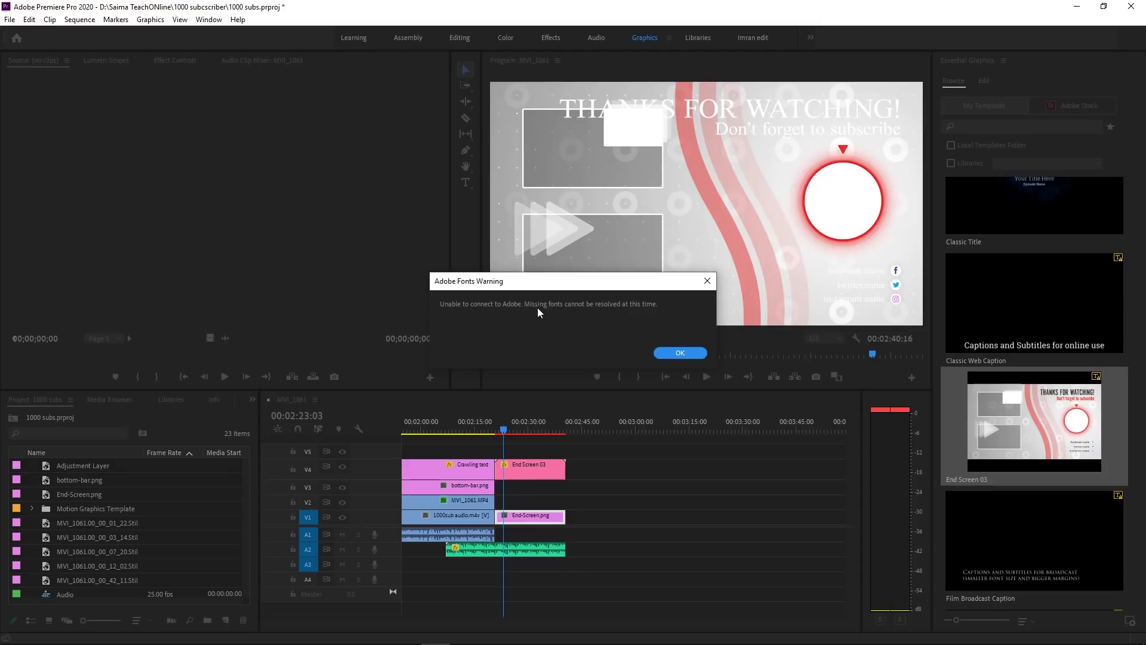
Dismiss the Adobe Fonts warning and accept default substitutes for AlternateGotNoID and SourceSansPro Regular
left_click(676, 352)
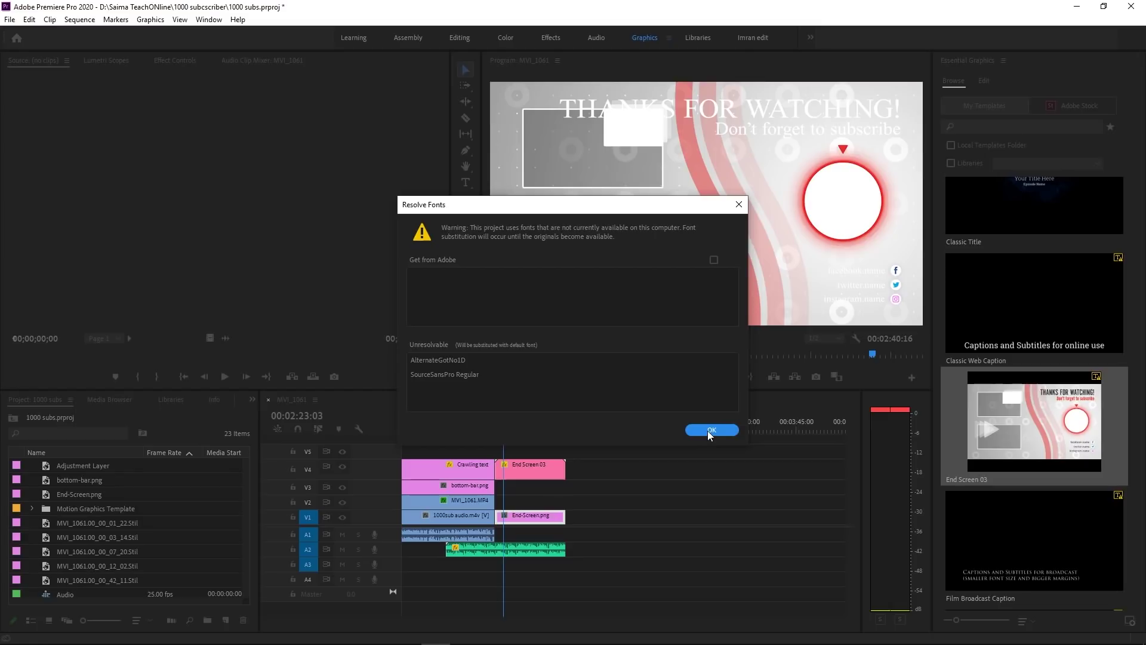
left_click(710, 431)
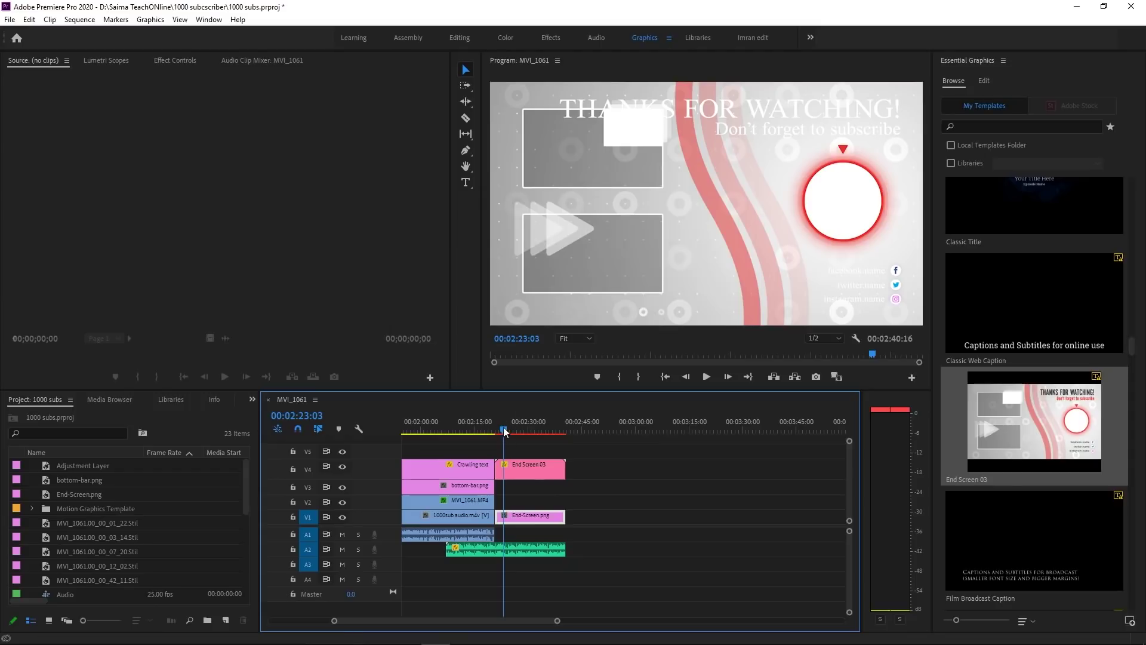
Find where the end screen starts and delete the old End-Screen.png clip on V1
left_click_drag(505, 430, 499, 431)
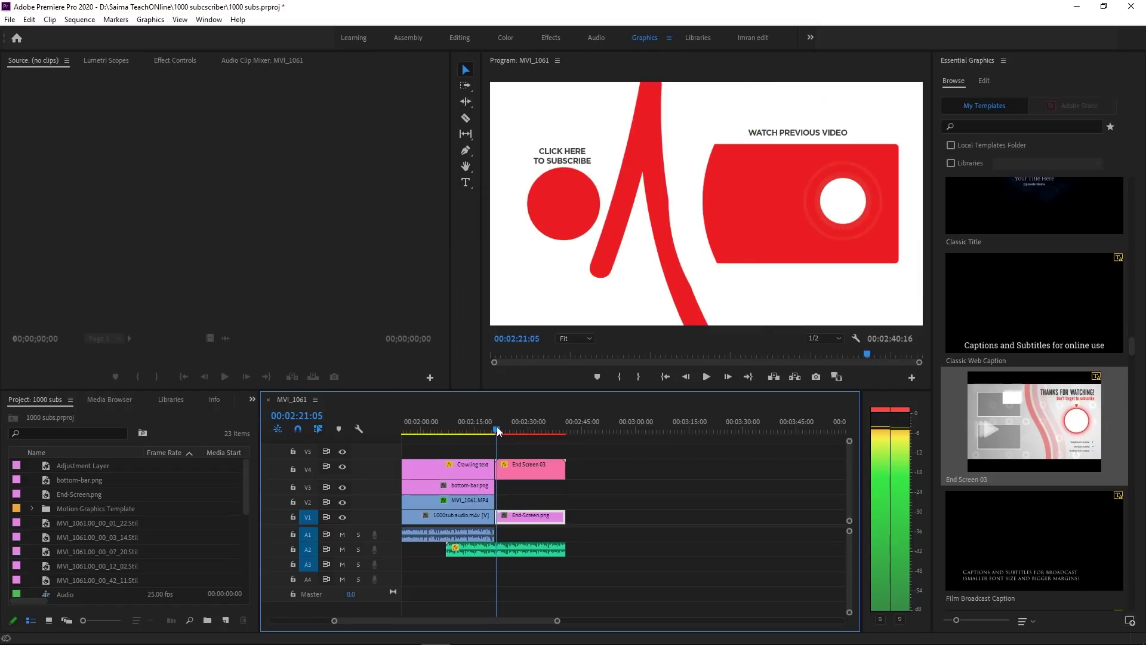
left_click_drag(499, 431, 500, 431)
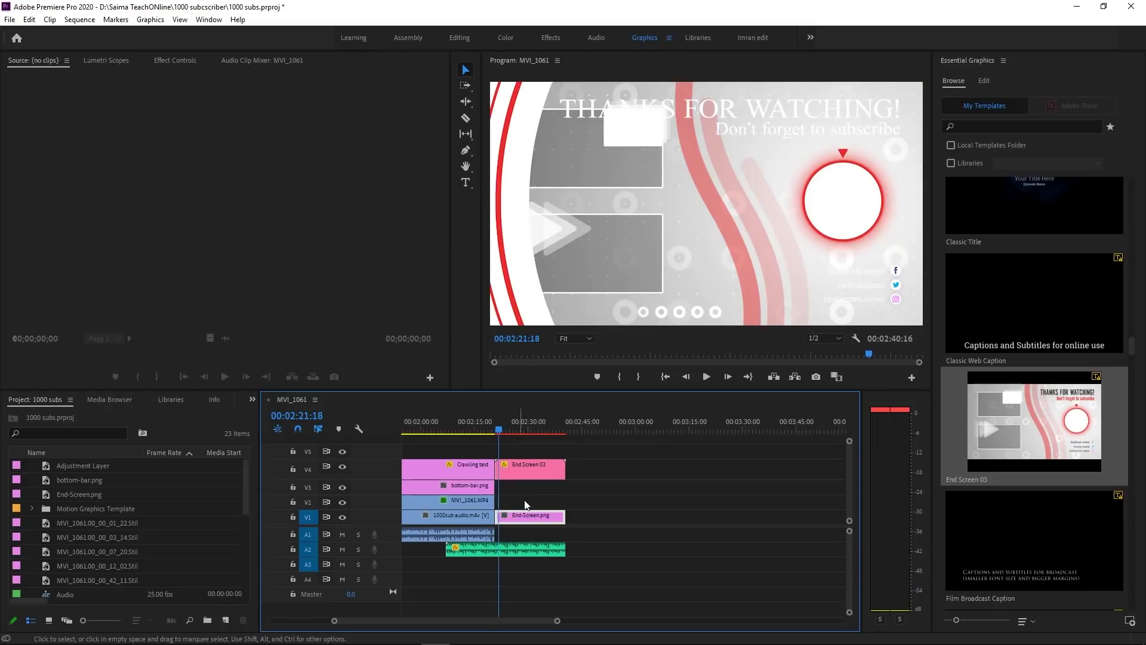
left_click(536, 521, "shift")
left_click(536, 520)
key("Delete")
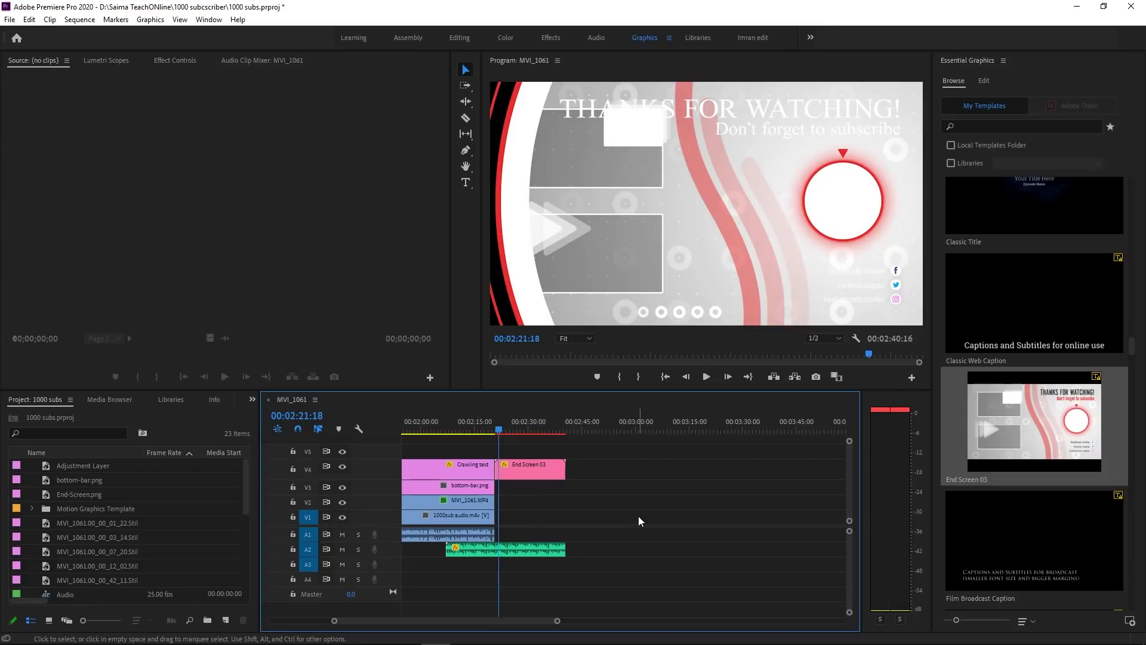
Extend MVI_1061.MP4 and bottom-bar.png under End Screen 03, then preview the transition
left_click(498, 428)
left_click_drag(499, 432, 498, 432)
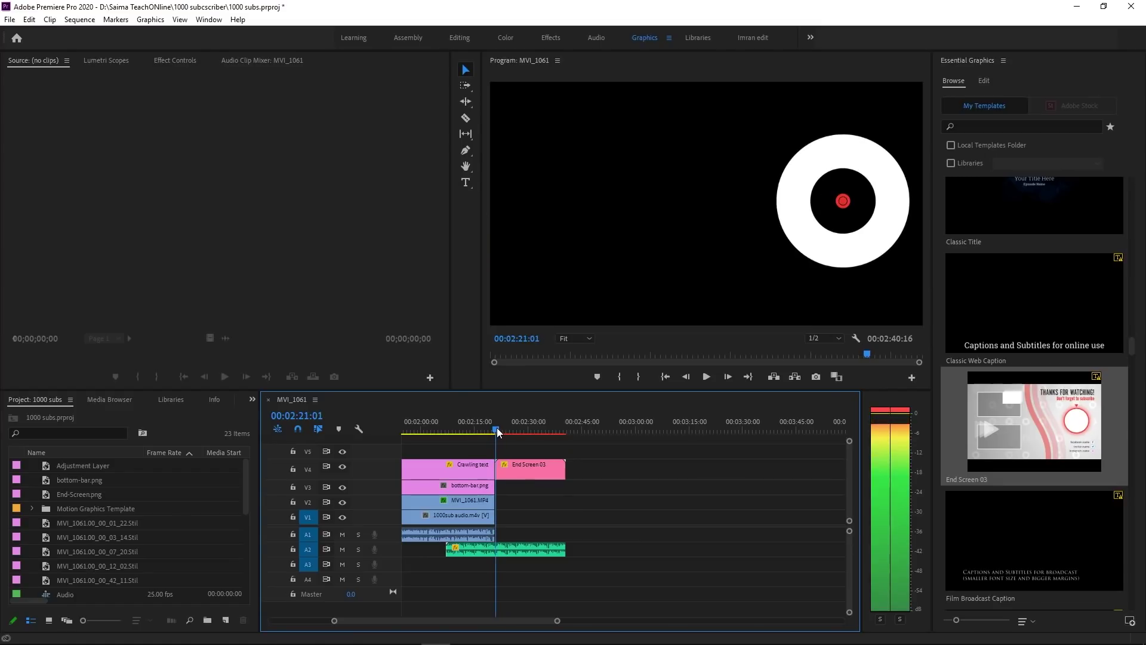
left_click_drag(497, 431, 495, 430)
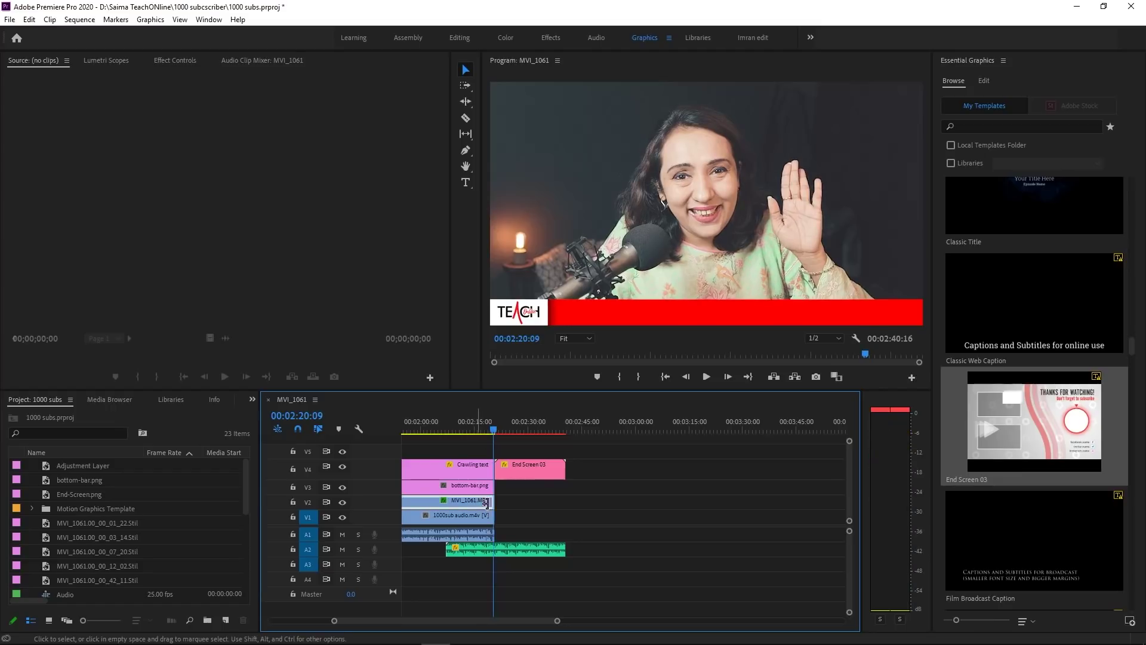
left_click_drag(490, 501, 510, 502)
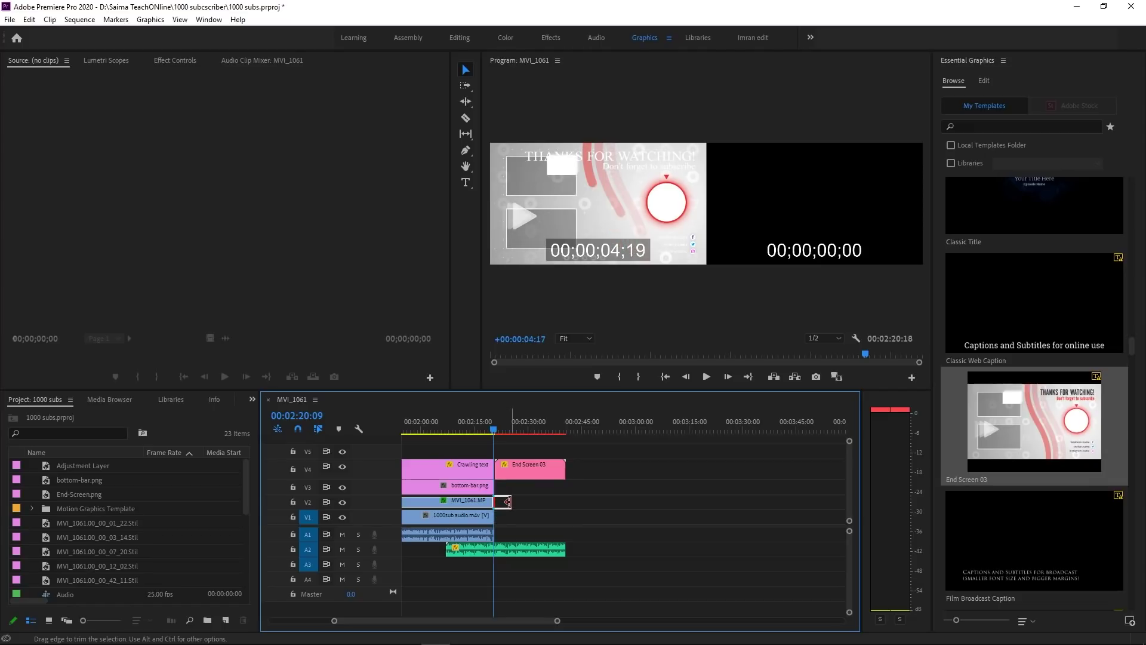
left_click(495, 430)
left_click_drag(496, 433, 489, 434)
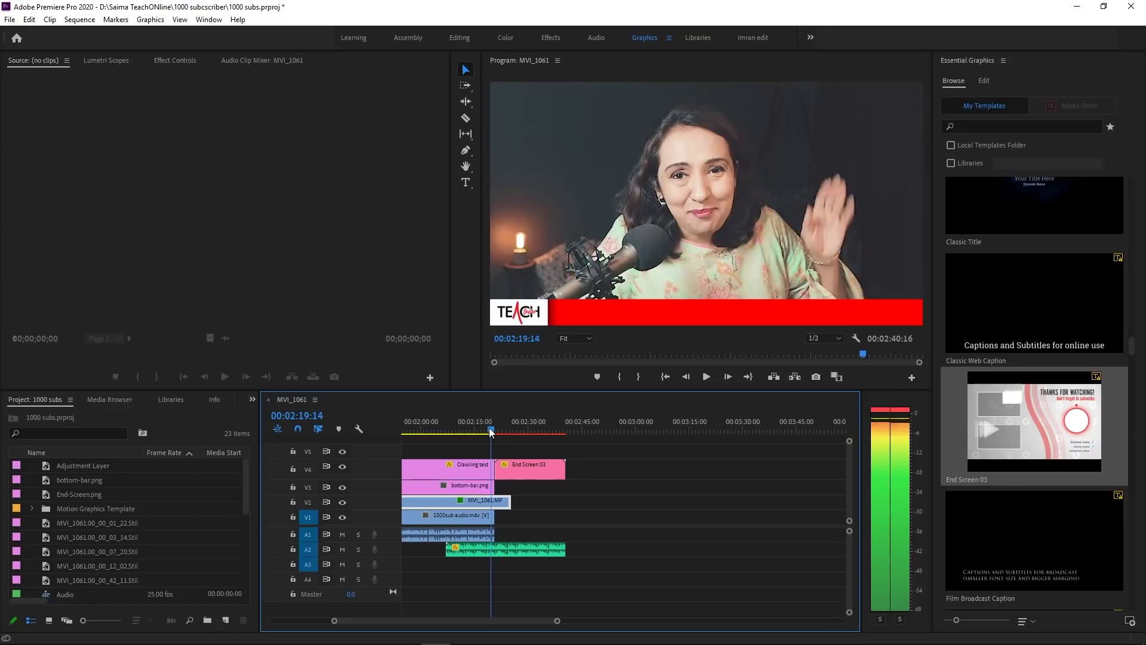
left_click_drag(492, 487, 511, 487)
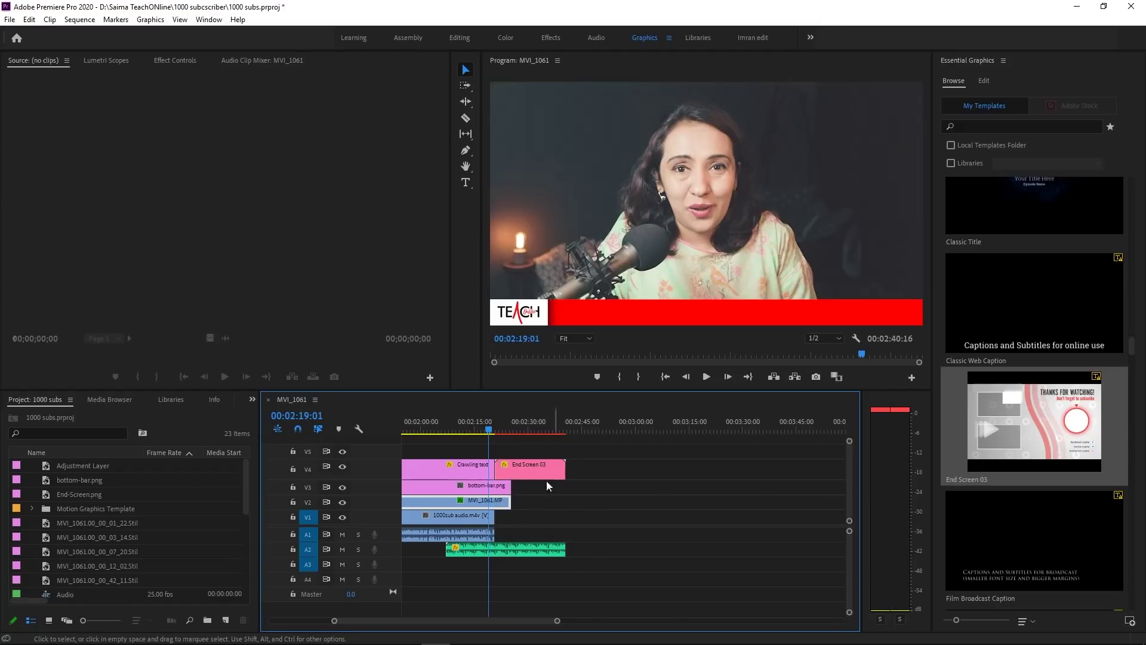
left_click(494, 430)
left_click_drag(495, 430, 499, 431)
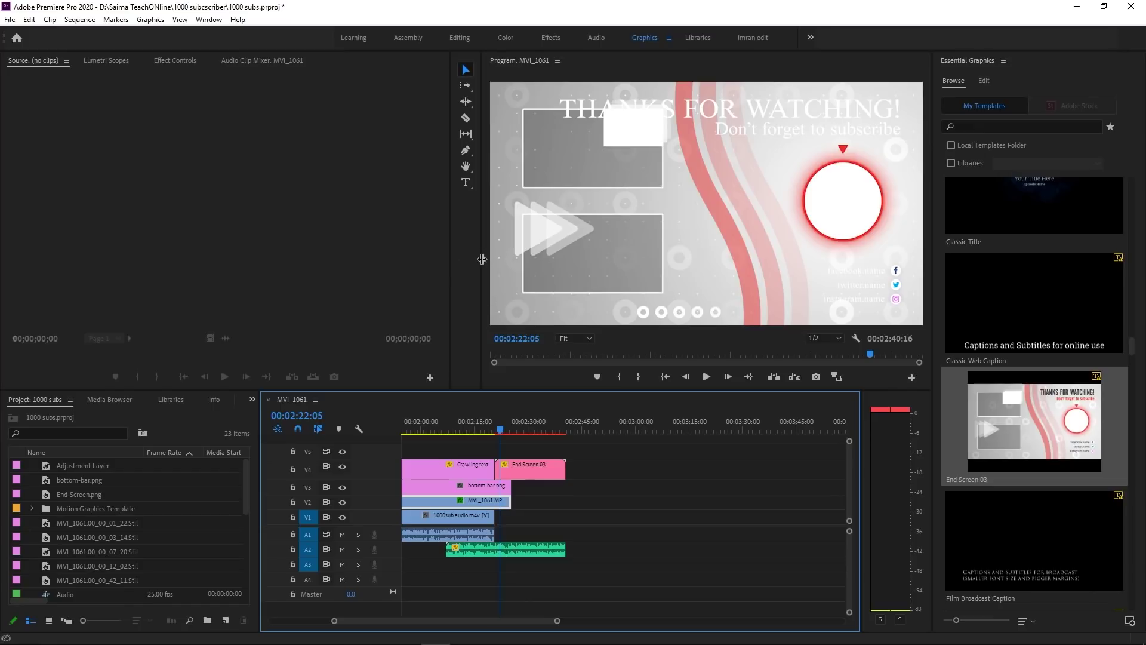
Enlarge the program preview and select the End Screen 03 clip on V4 for editing
left_click_drag(482, 259, 301, 258)
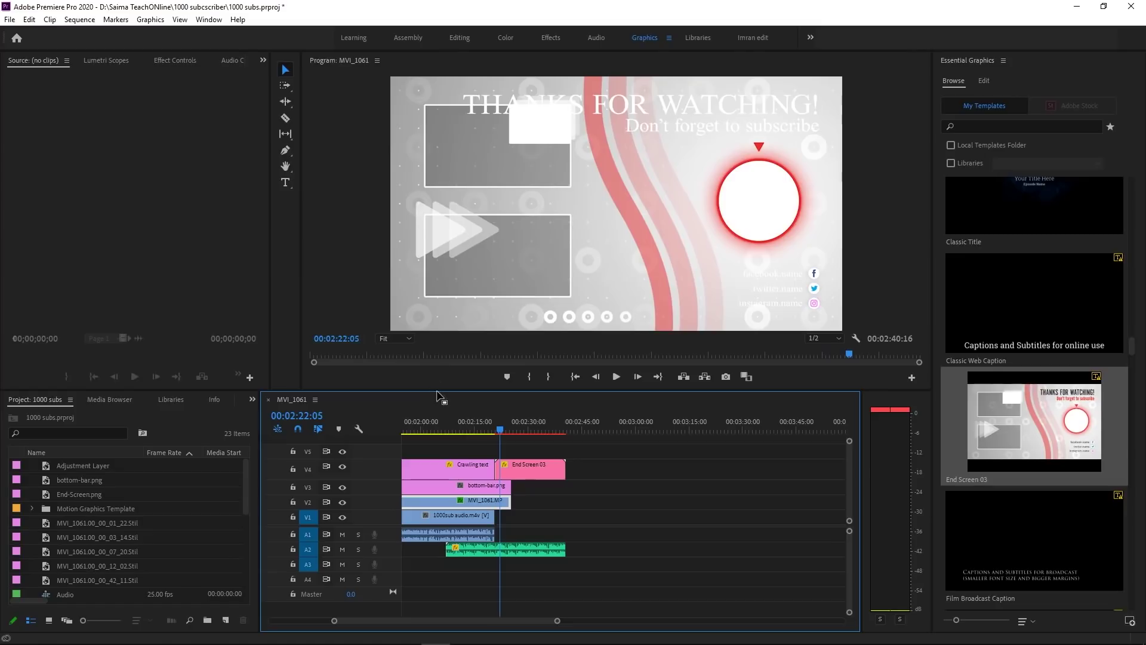
left_click_drag(438, 391, 439, 442)
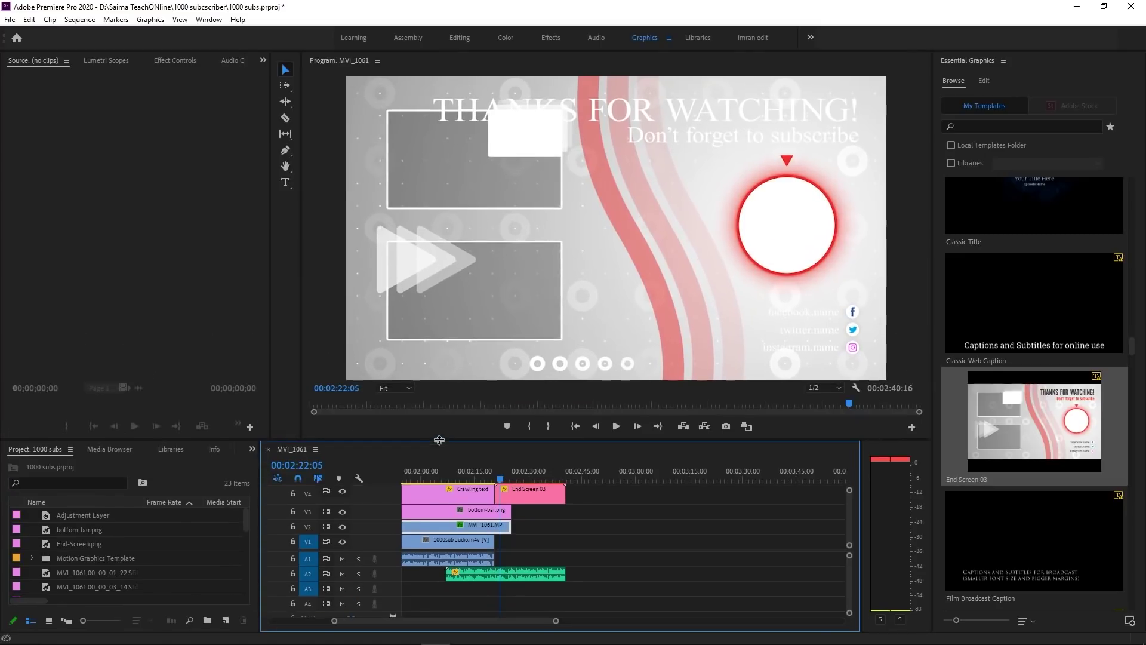
left_click(472, 475)
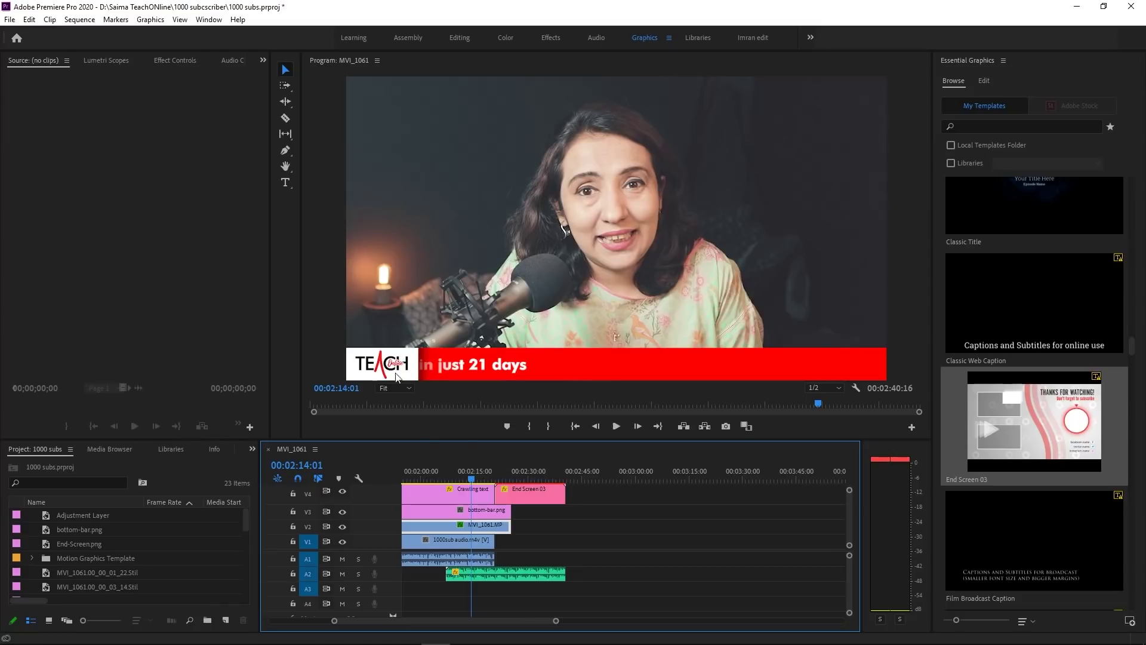
left_click_drag(497, 475, 505, 475)
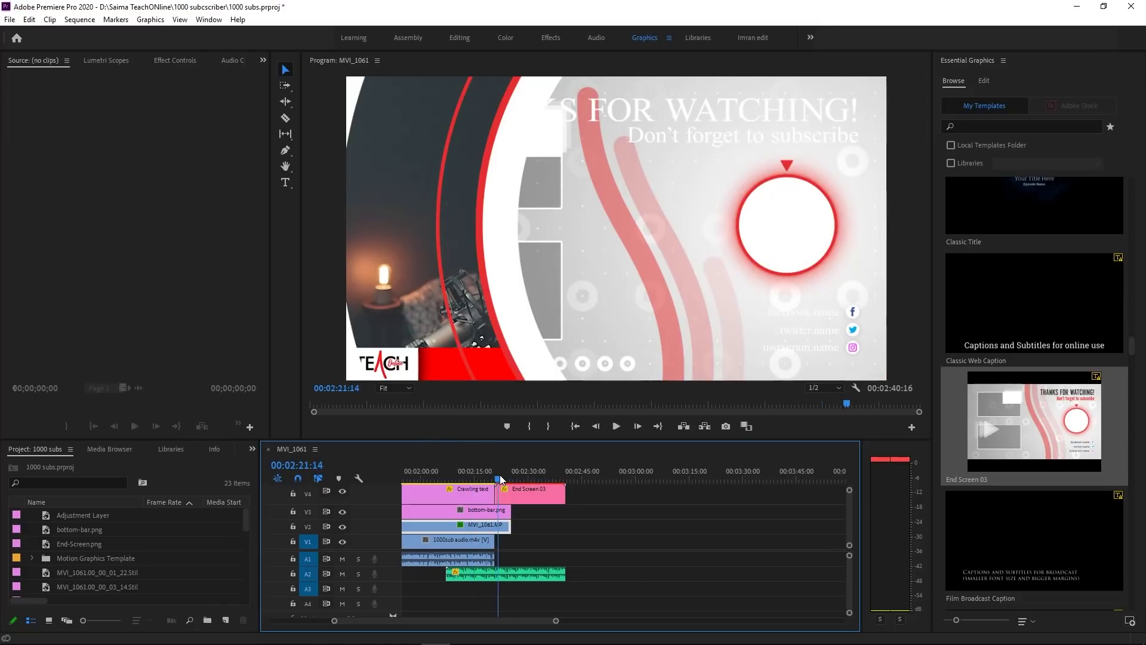
left_click(509, 495)
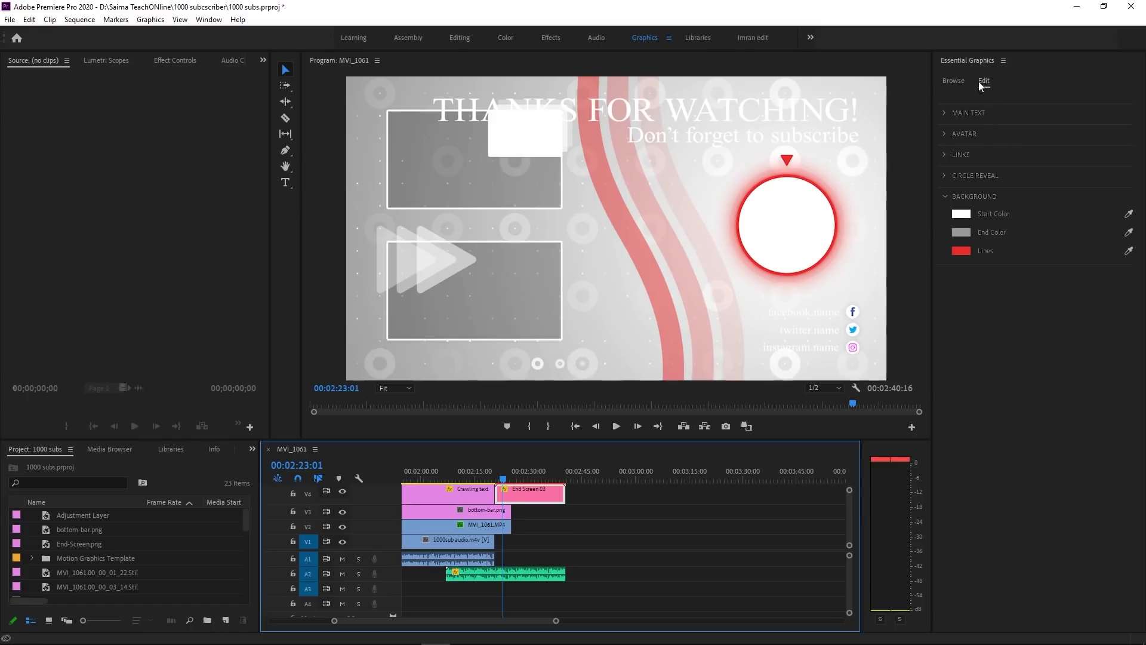
Set the THANKS FOR WATCHING! title font to Gotham Bold
left_click(945, 114)
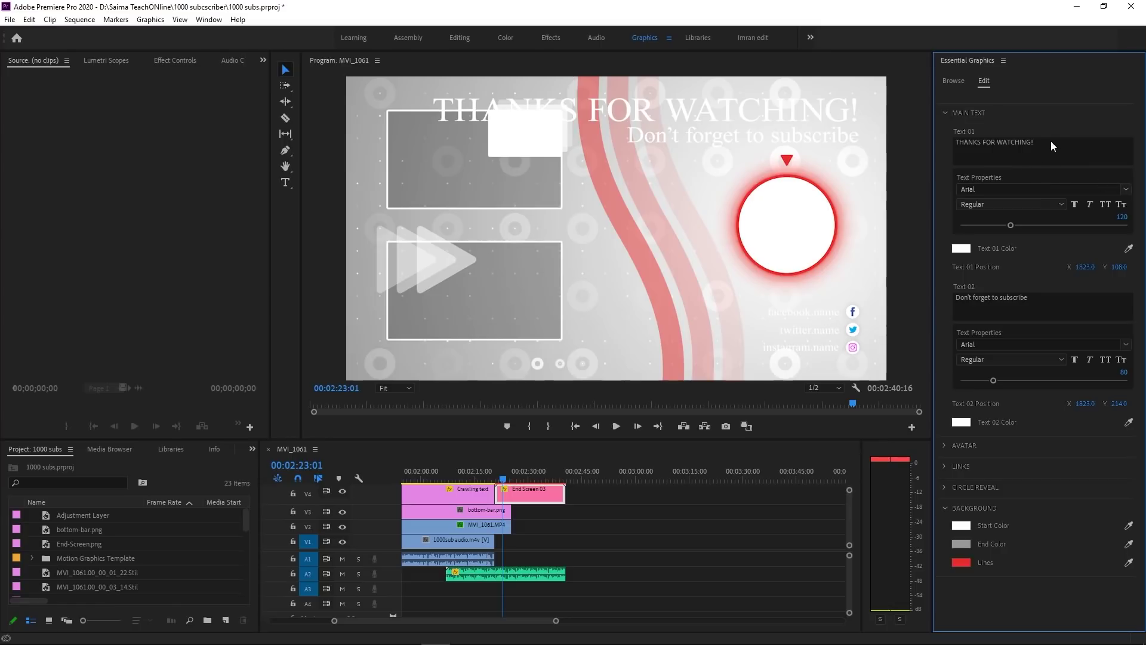
left_click(1126, 190)
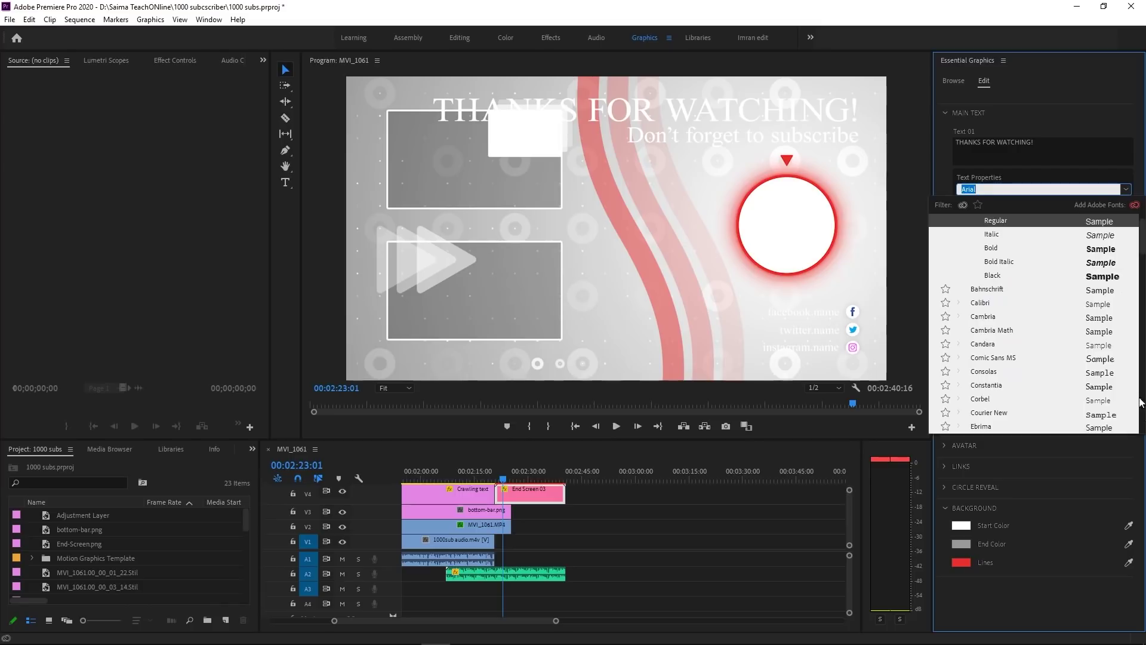
scroll(1008, 352, "down", 3)
scroll(991, 362, "down", 2)
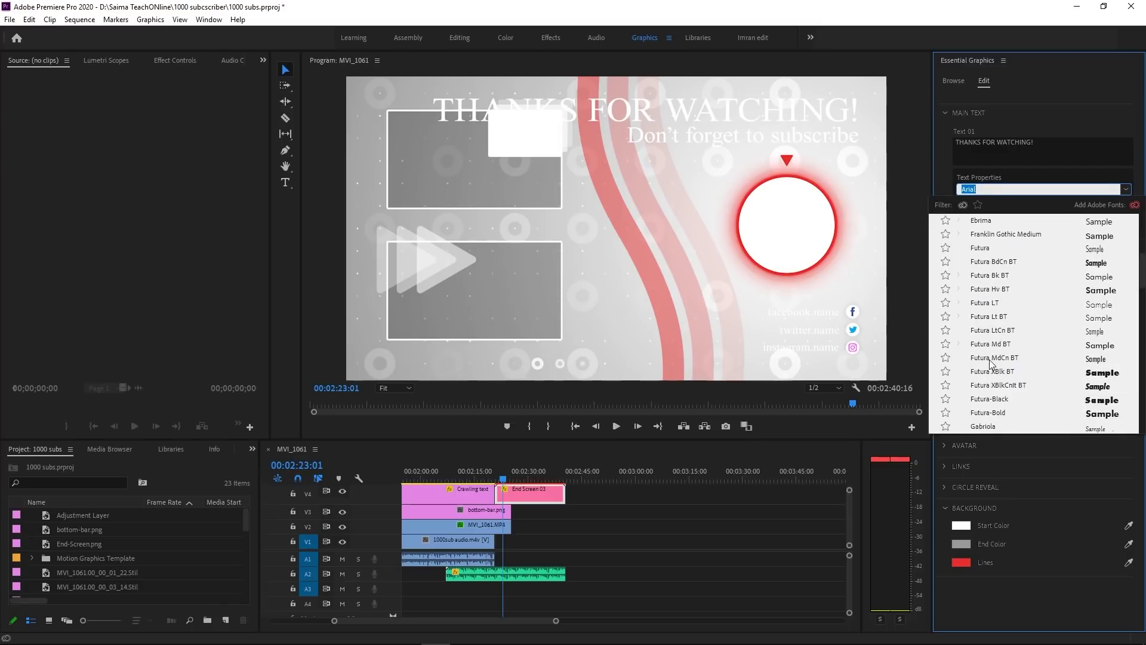
scroll(991, 362, "down", 2)
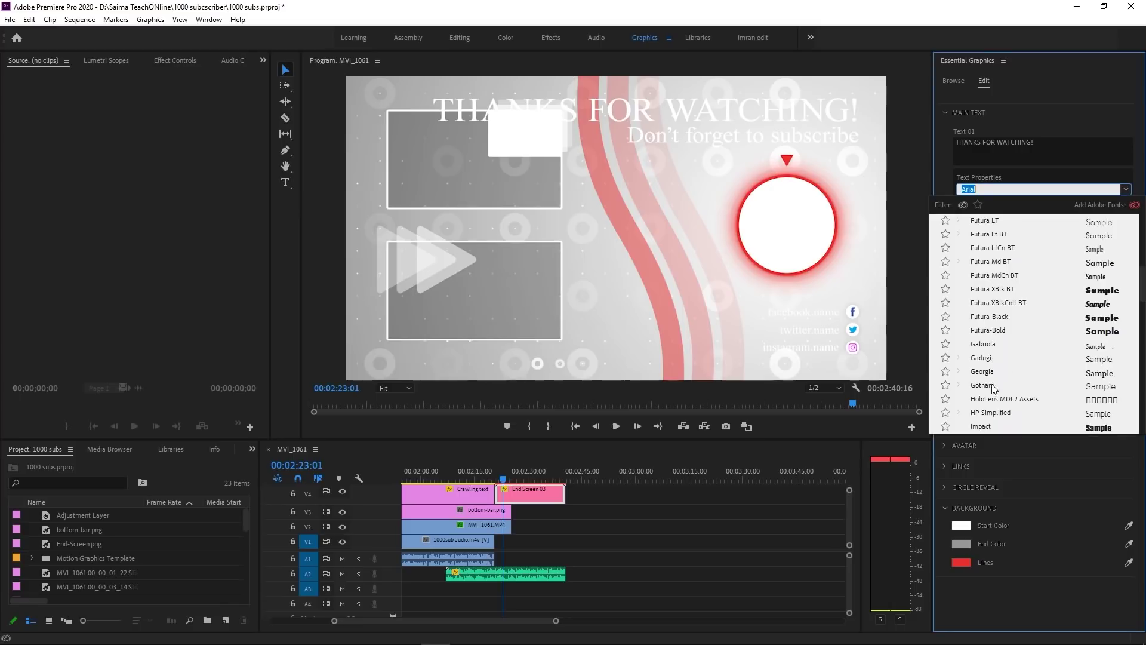
key("Escape")
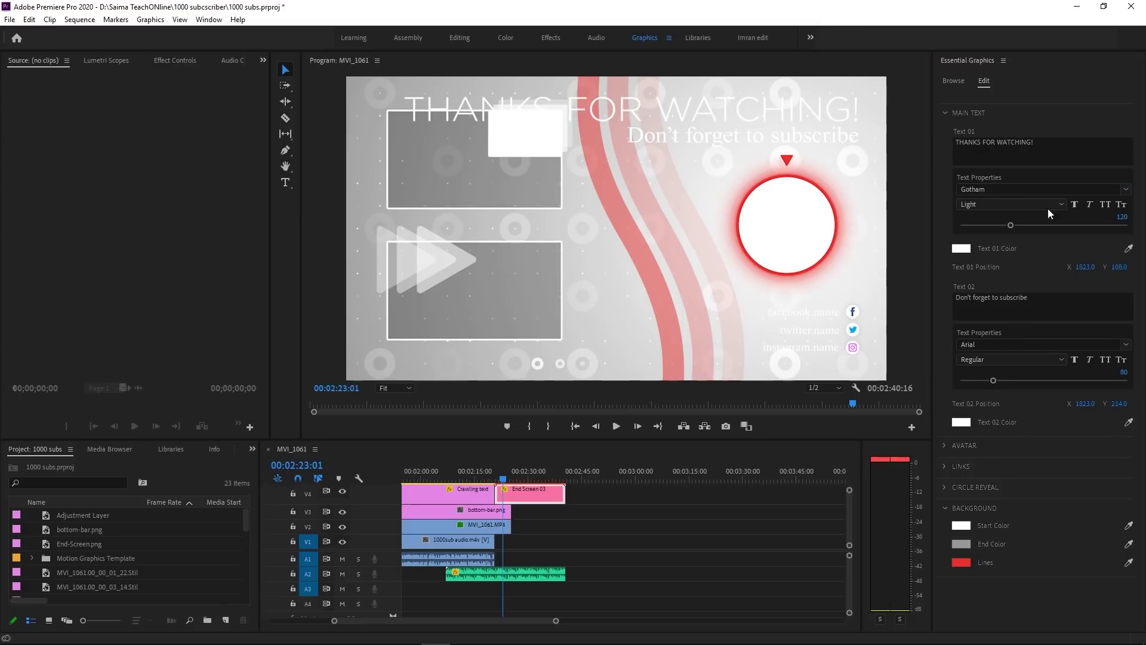
left_click(1062, 204)
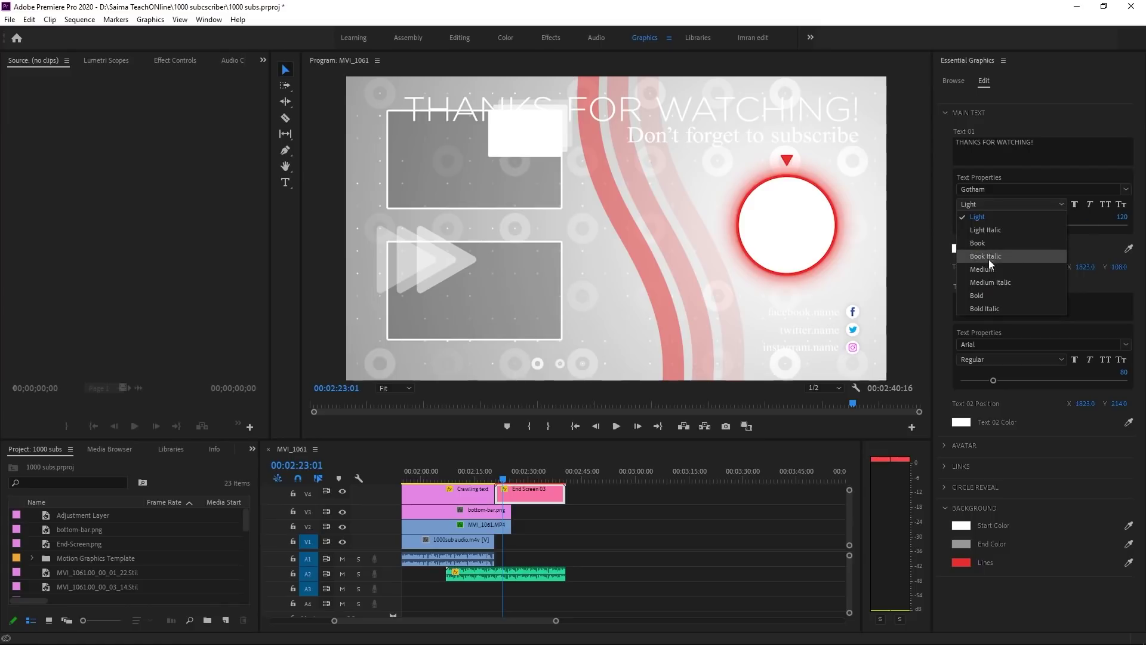
left_click(993, 295)
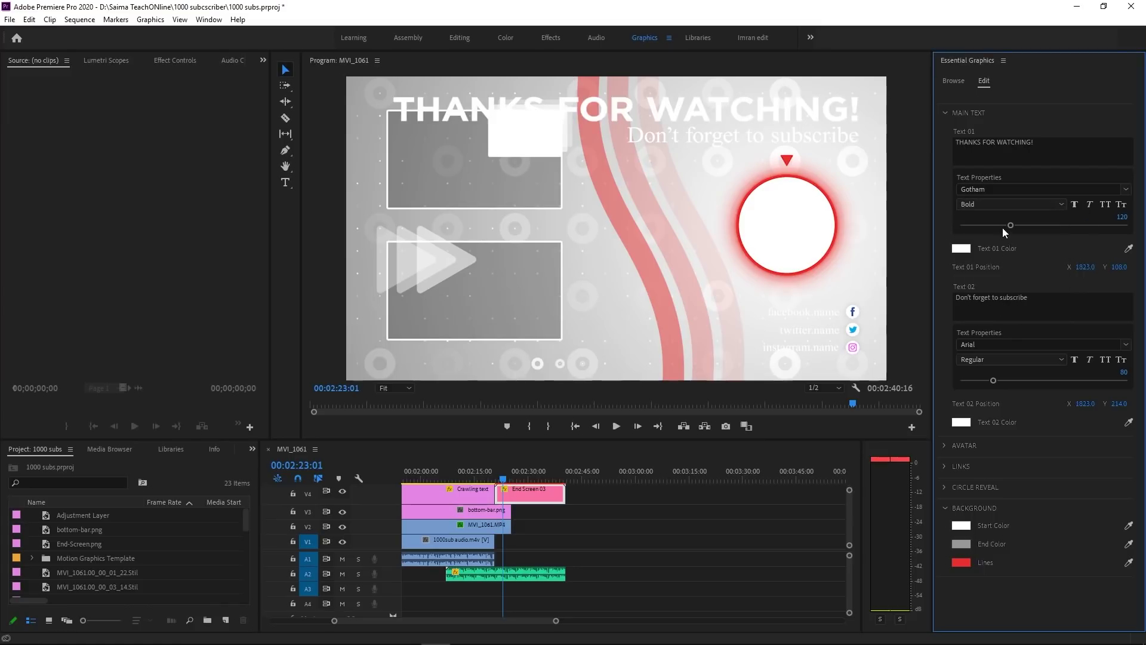
Shrink the title to size 62 and colour it red (E80000)
left_click_drag(1011, 225, 985, 225)
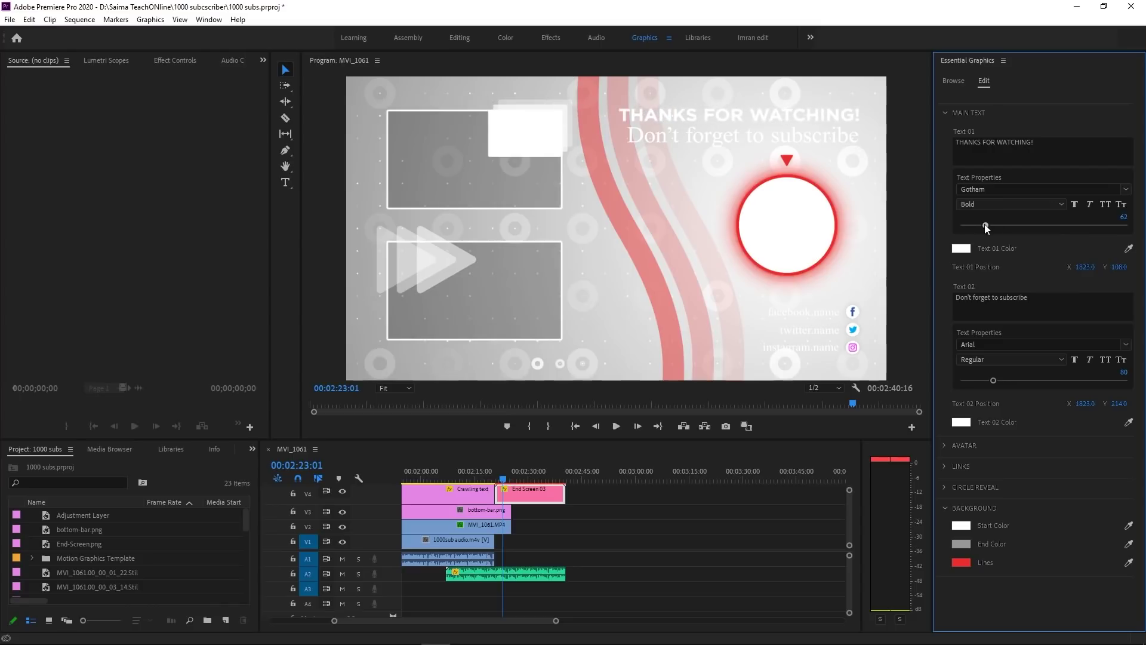
left_click(968, 248)
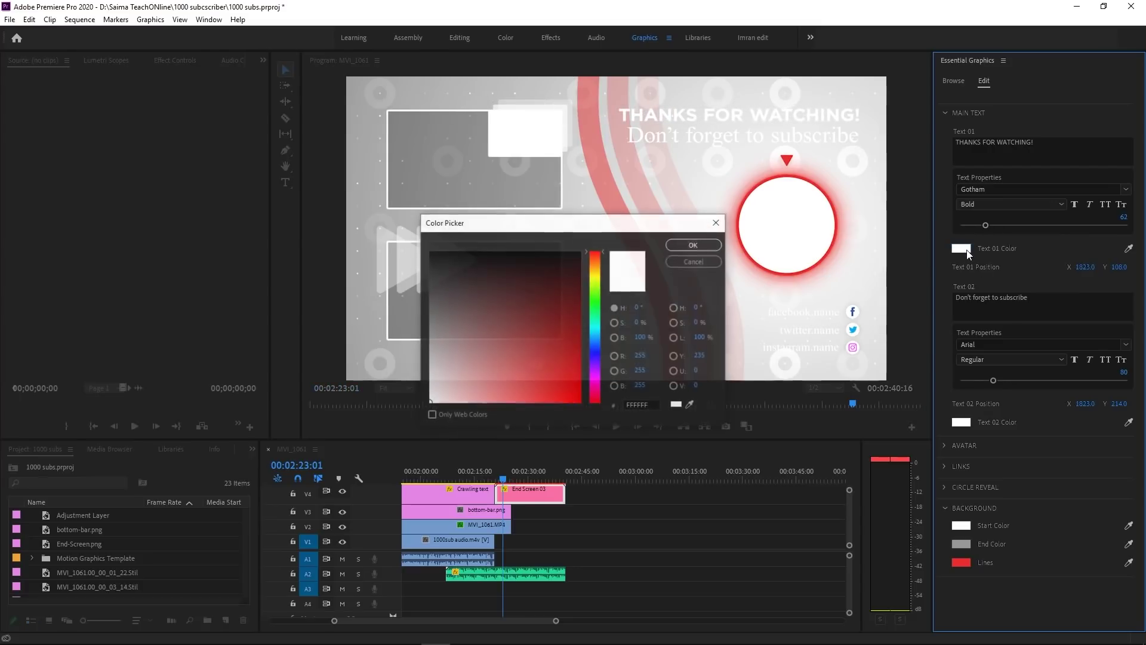
left_click_drag(562, 371, 580, 389)
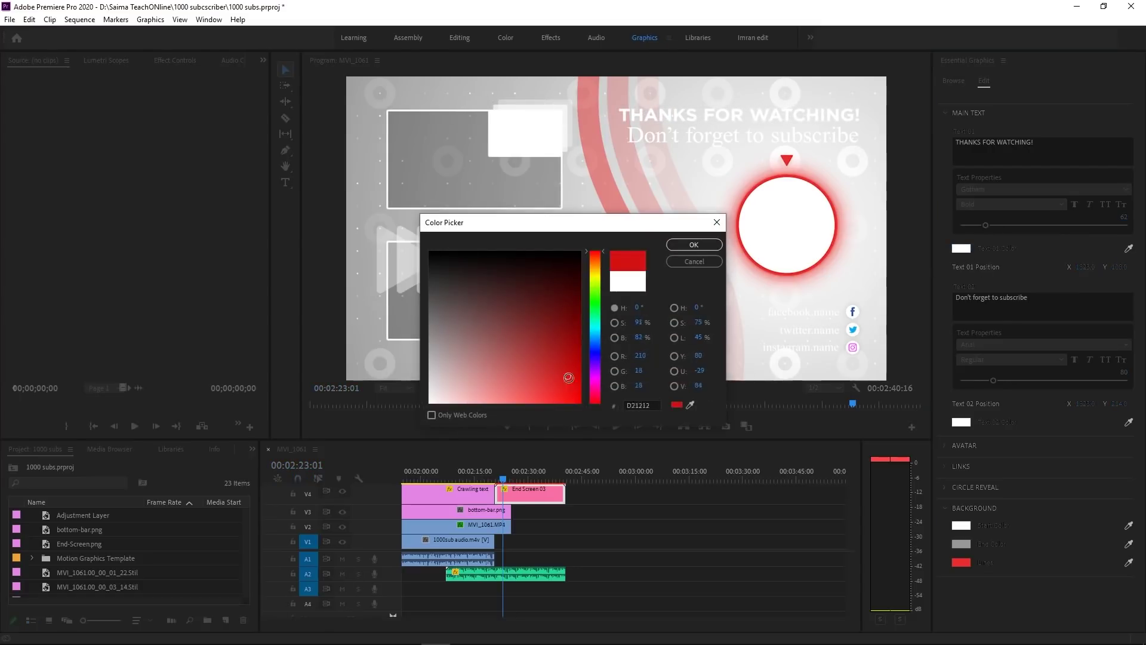
left_click(713, 246)
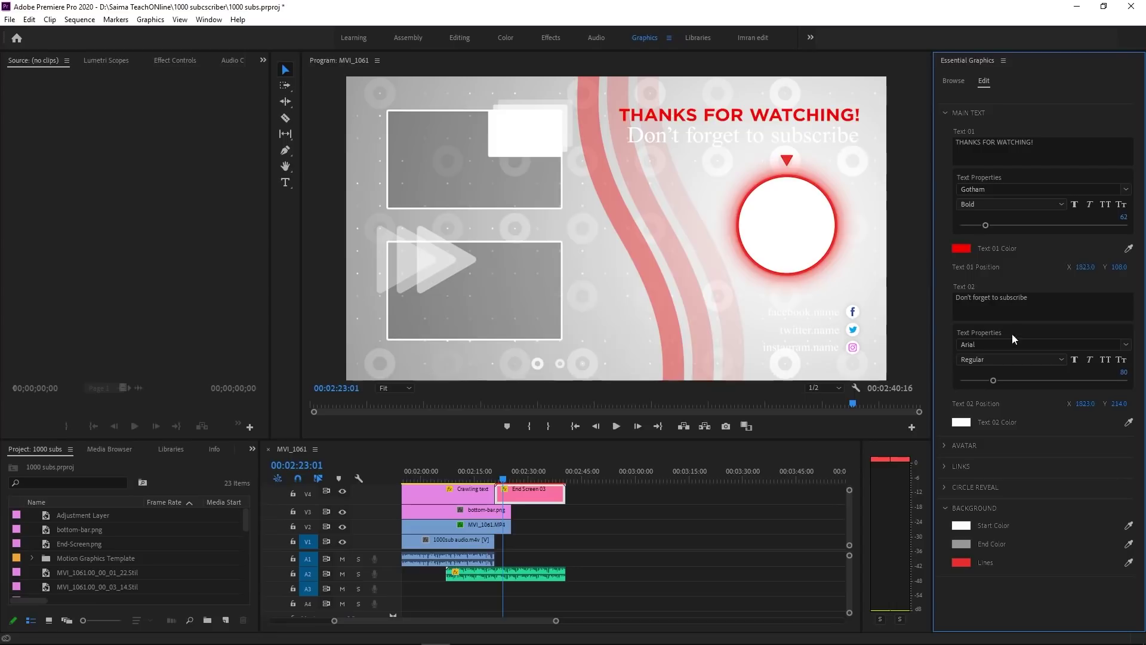
Make 'Don't forget to subscribe' Gotham Light, size 49, red, and raise it to Y 195
left_click(1126, 345)
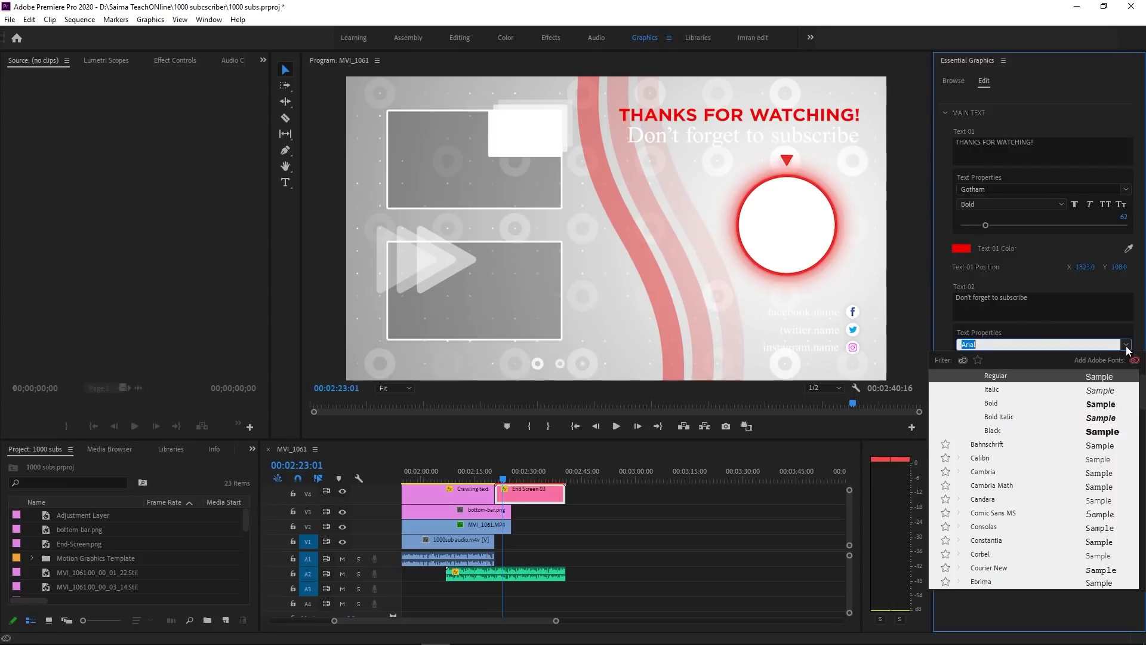
scroll(999, 489, "down", 10)
left_click(999, 489)
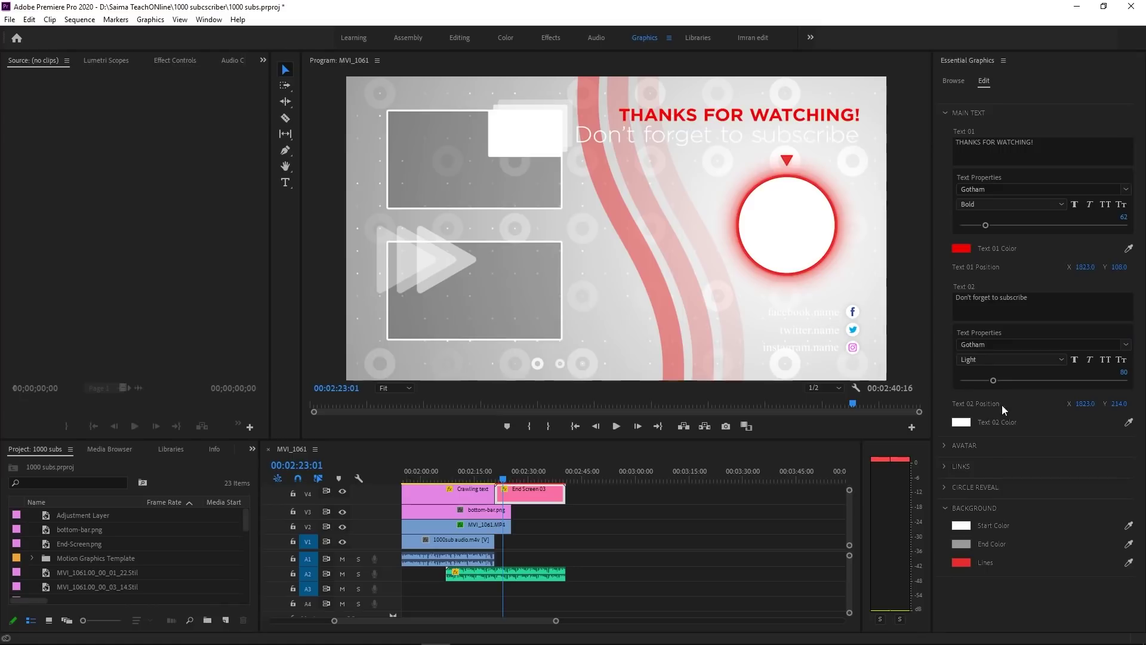
left_click_drag(993, 380, 979, 382)
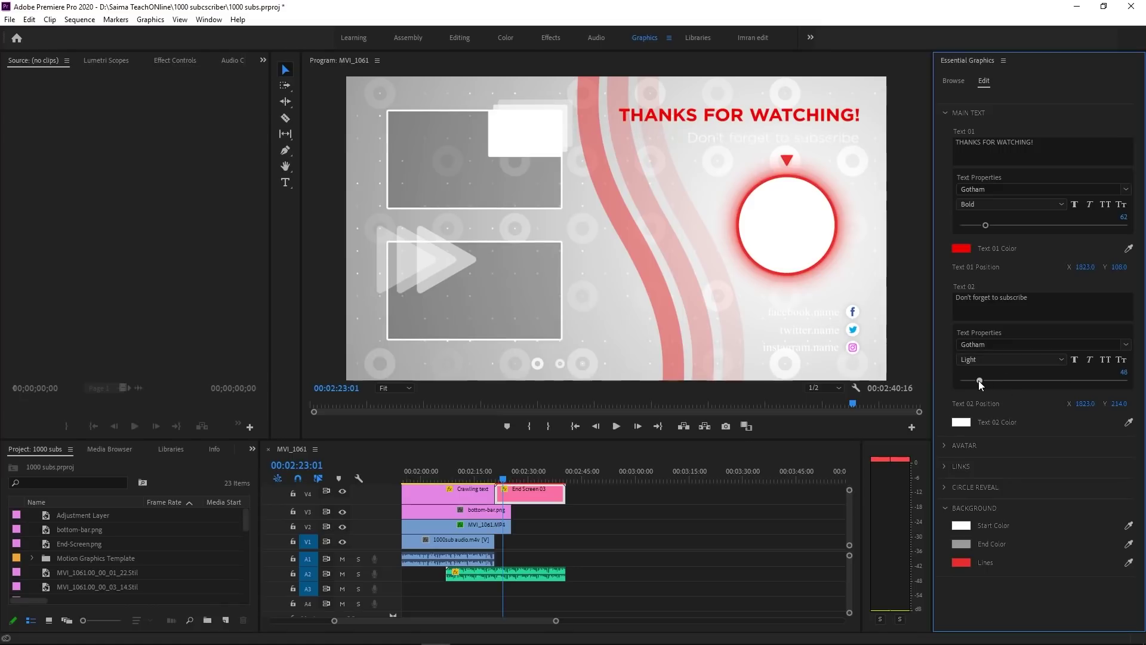
left_click(961, 422)
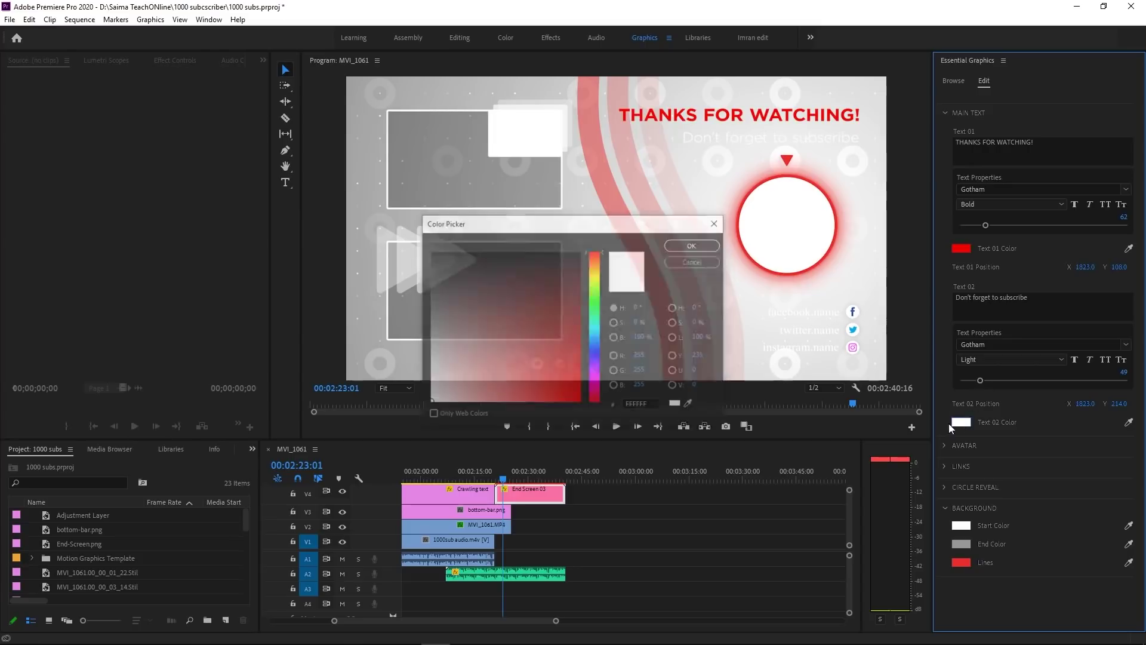
left_click(579, 394)
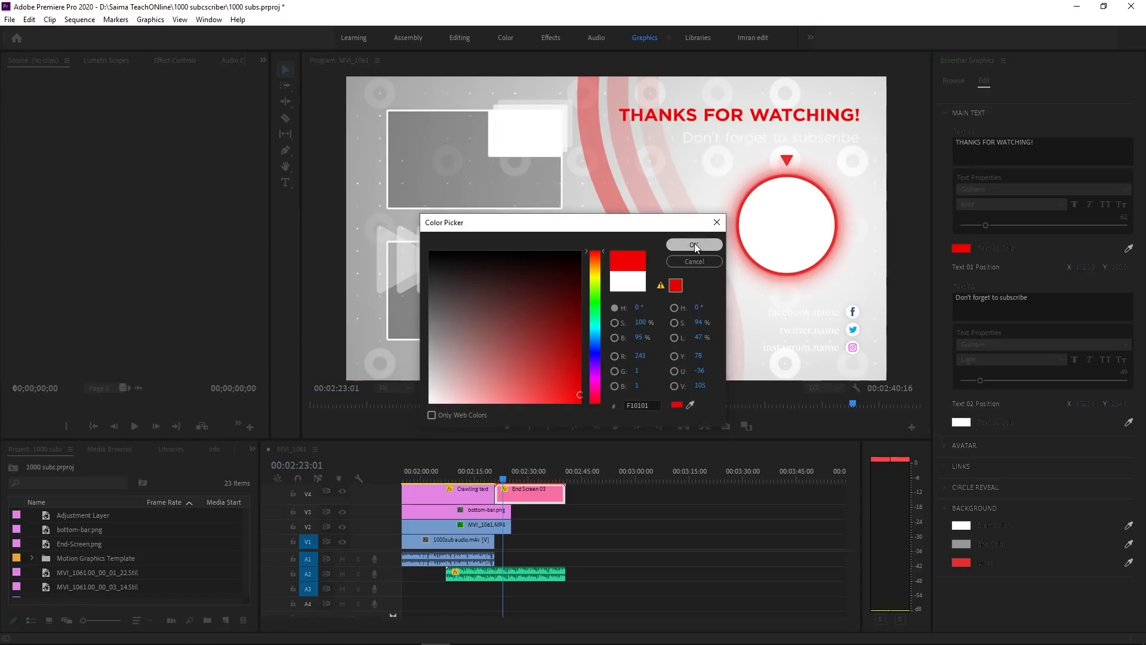
left_click(694, 244)
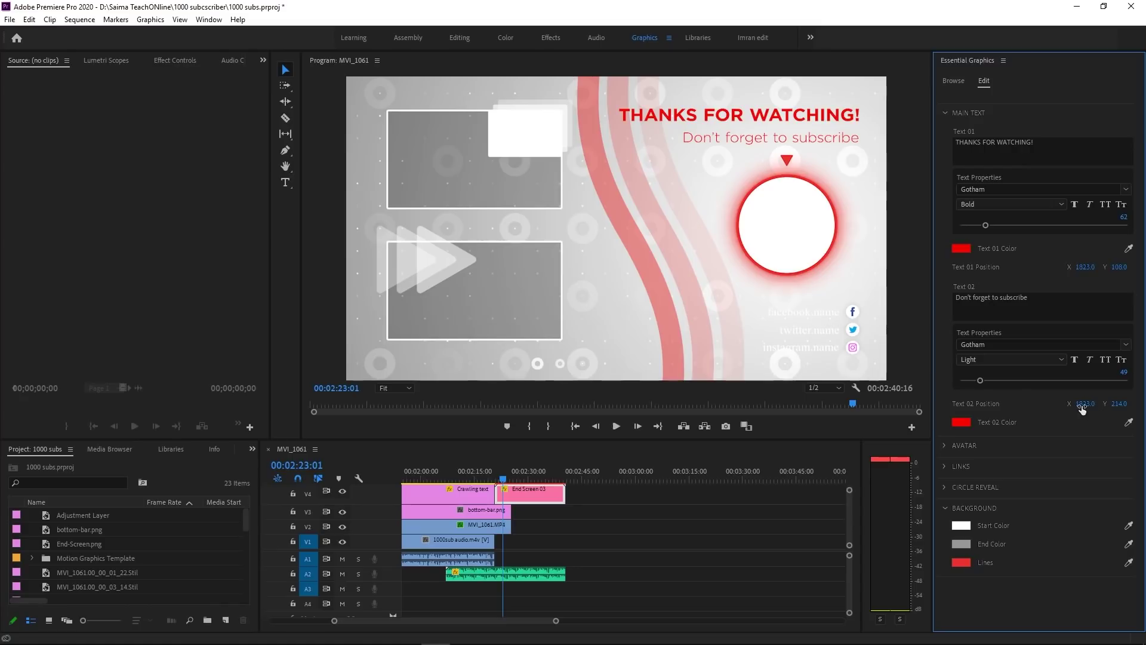
left_click_drag(1122, 407, 1111, 407)
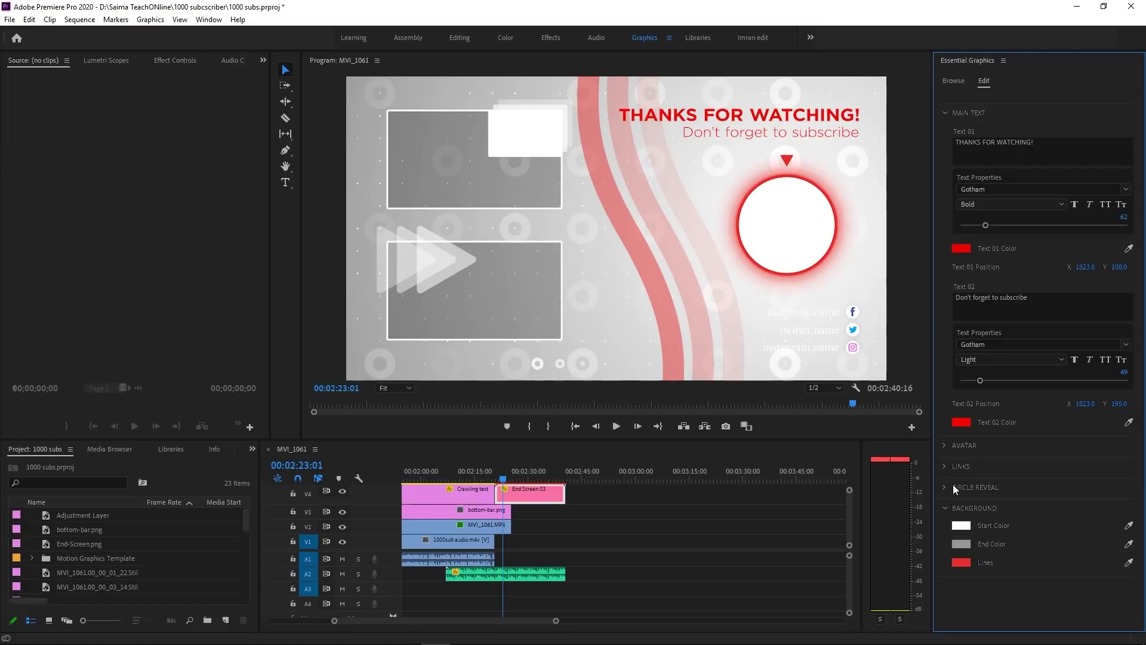
Set the Facebook link text font to Gotham Book
left_click(945, 446)
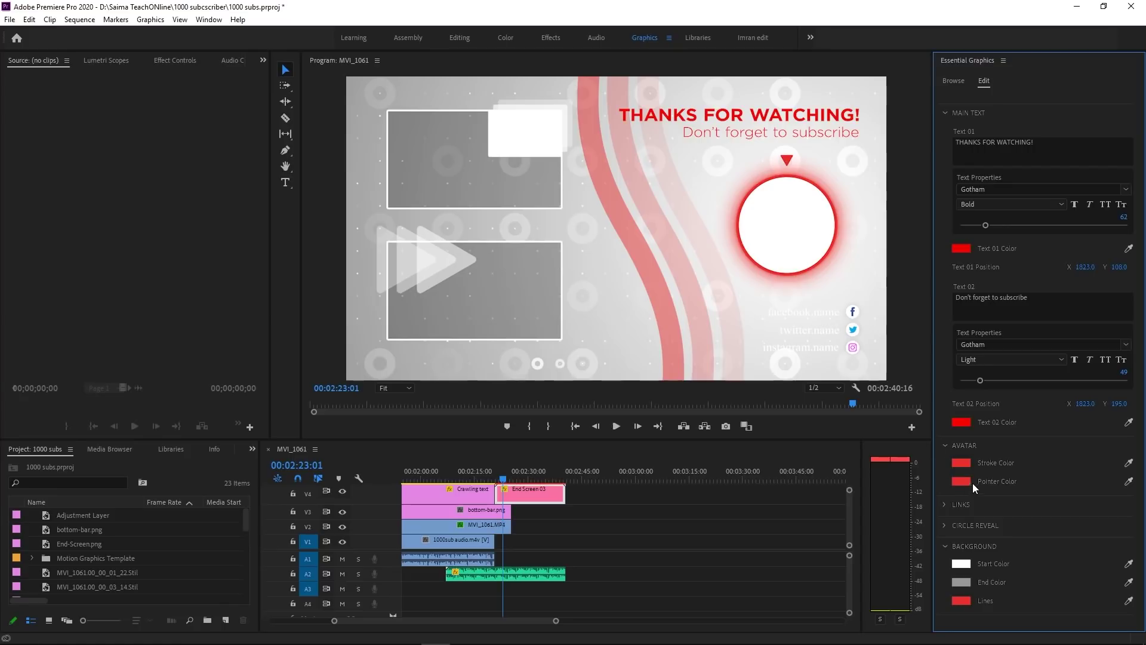
left_click(944, 446)
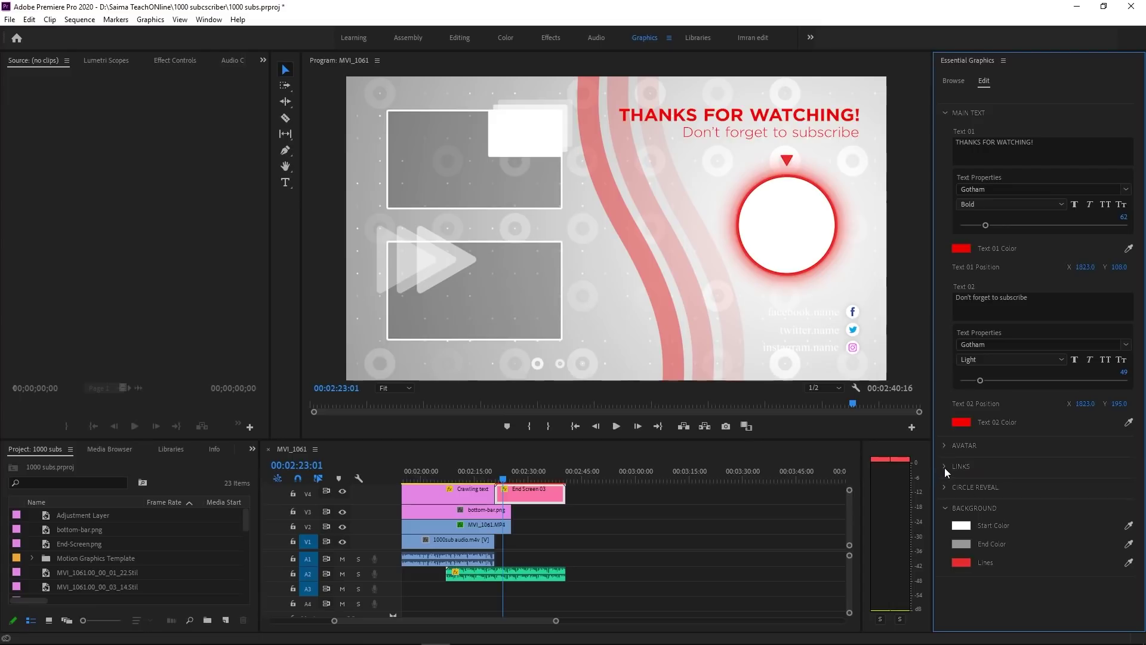
left_click(944, 467)
scroll(1109, 432, "down", 10)
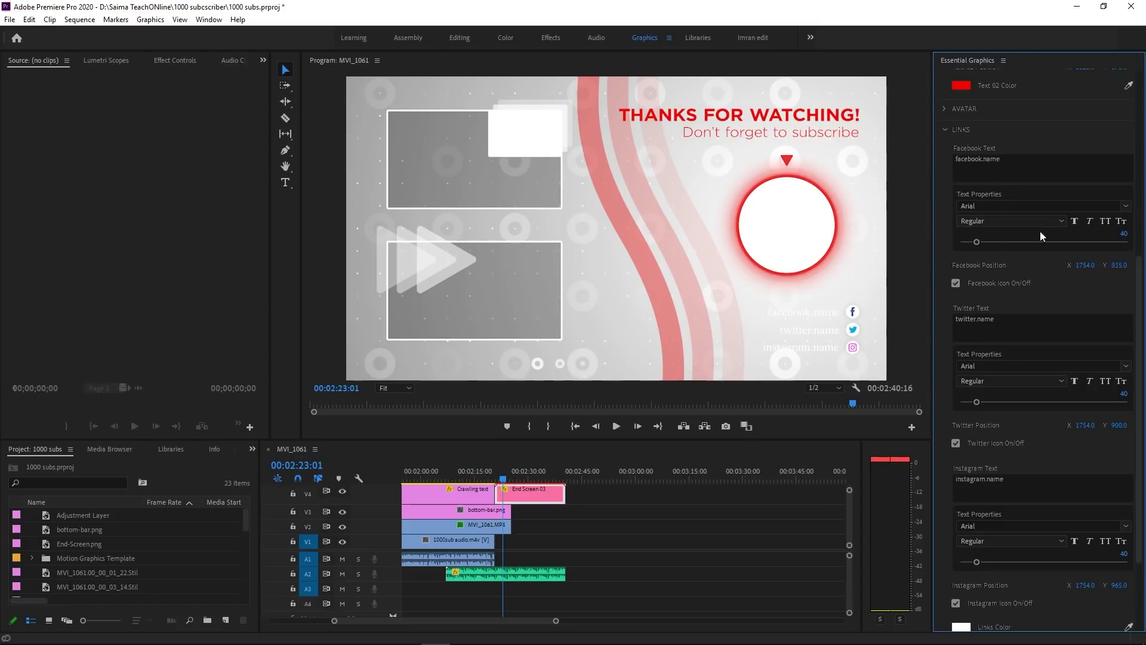
left_click(1060, 221)
left_click(1072, 204)
left_click(1069, 206)
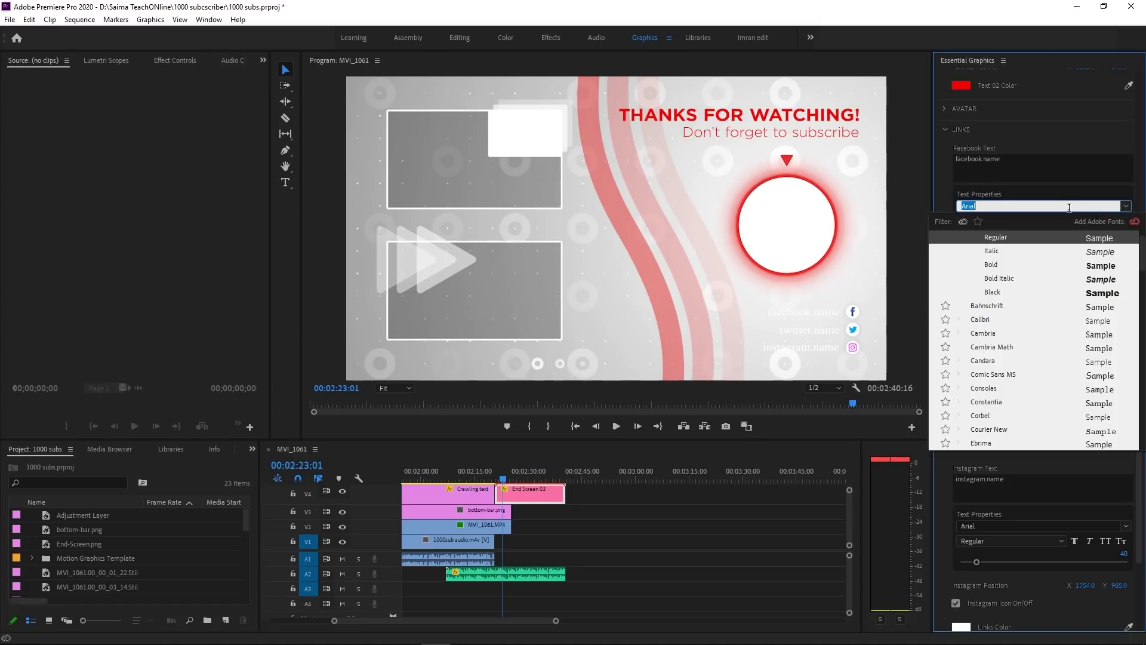
type("got")
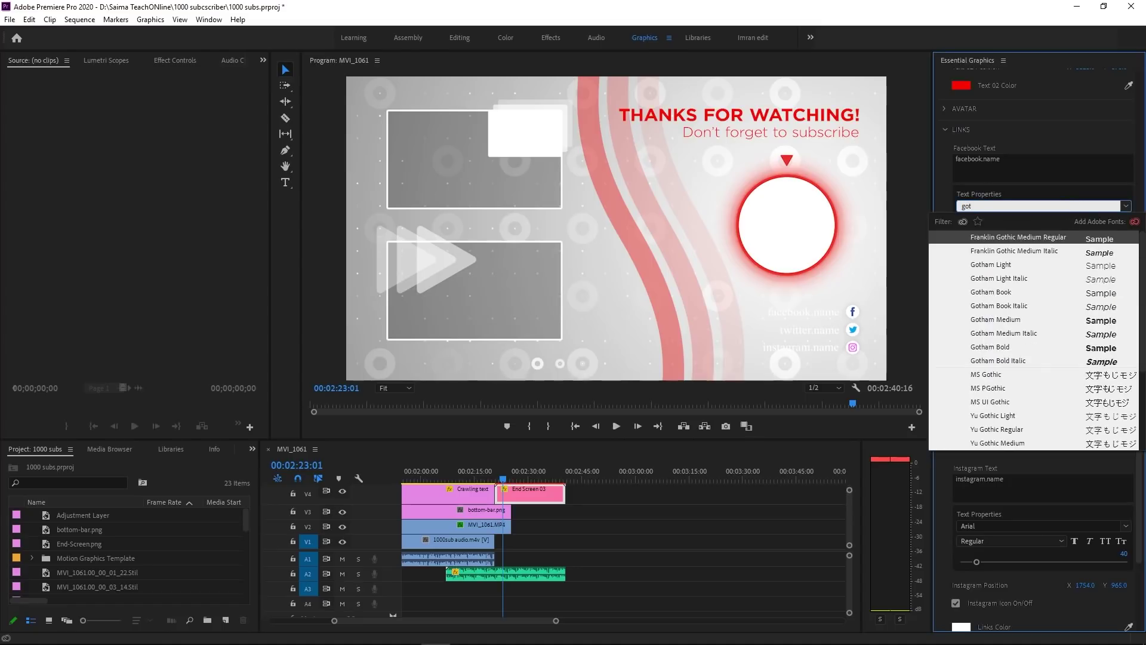
left_click(992, 293)
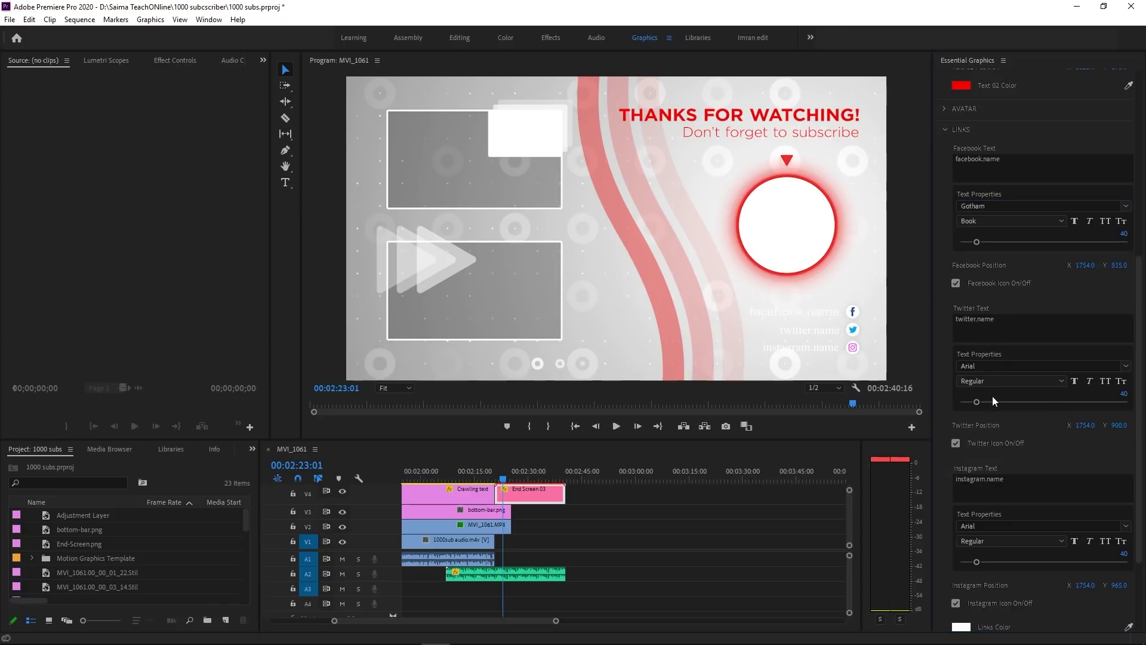
Set the Twitter and Instagram link fonts to Gotham Book as well
left_click(999, 366)
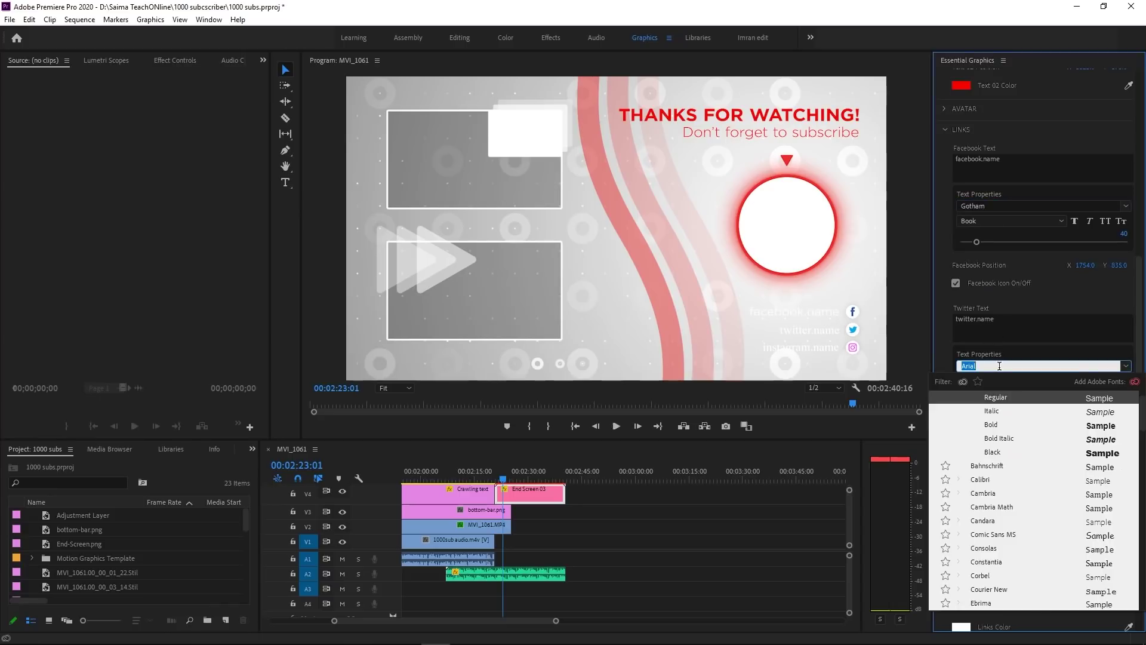
type("gotha")
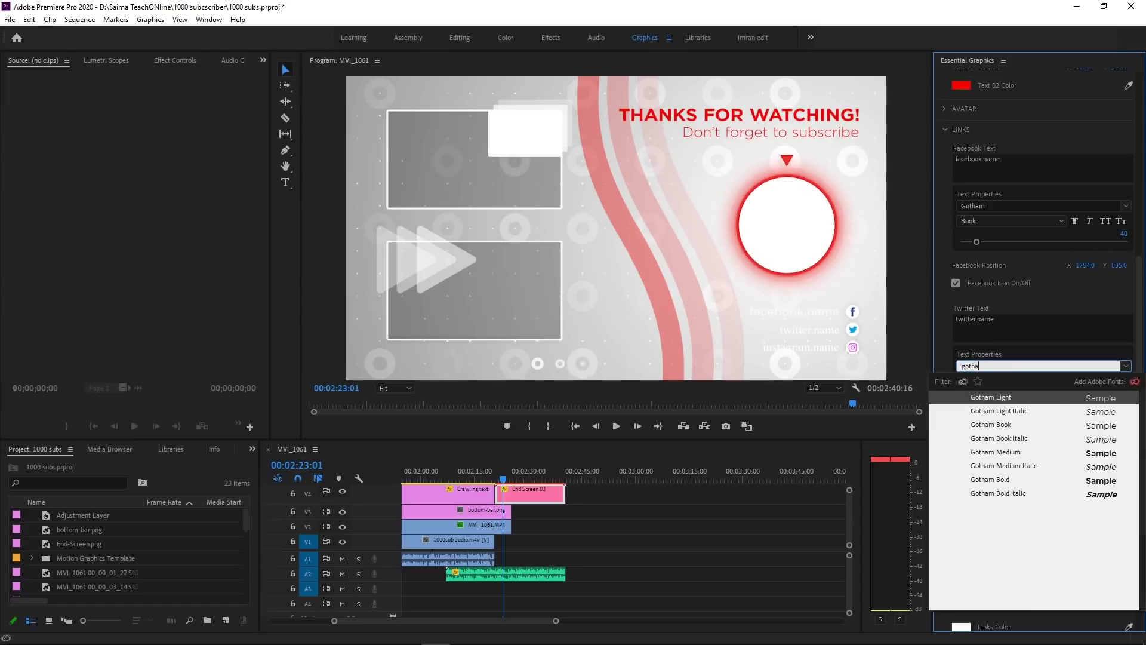
left_click(994, 425)
left_click(989, 525)
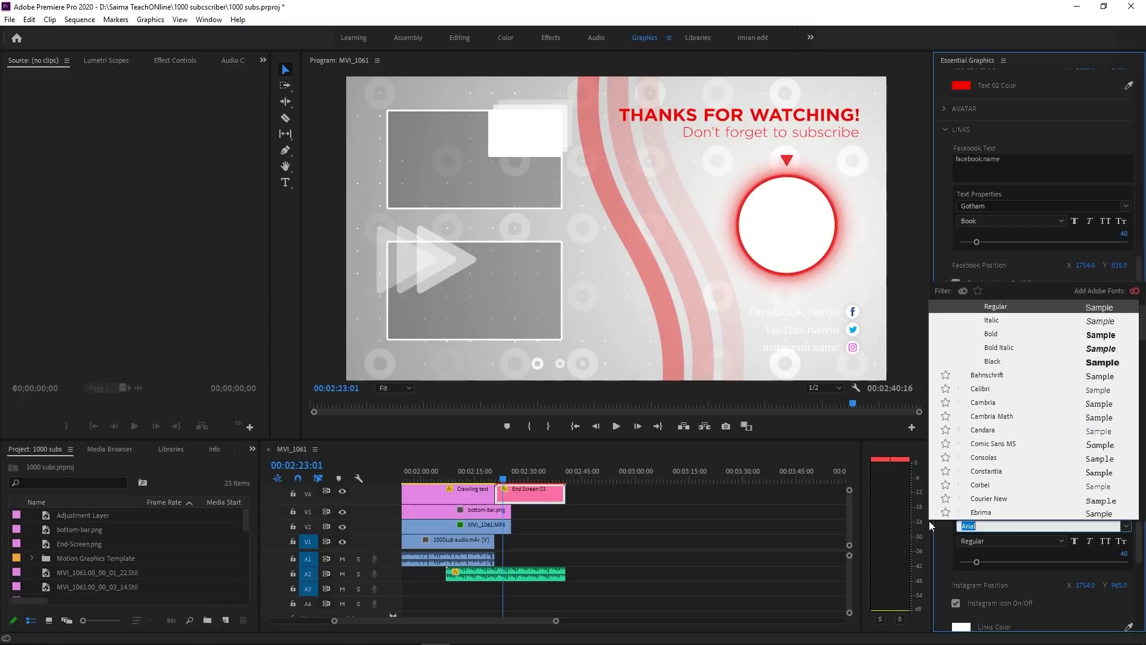
type("gotham")
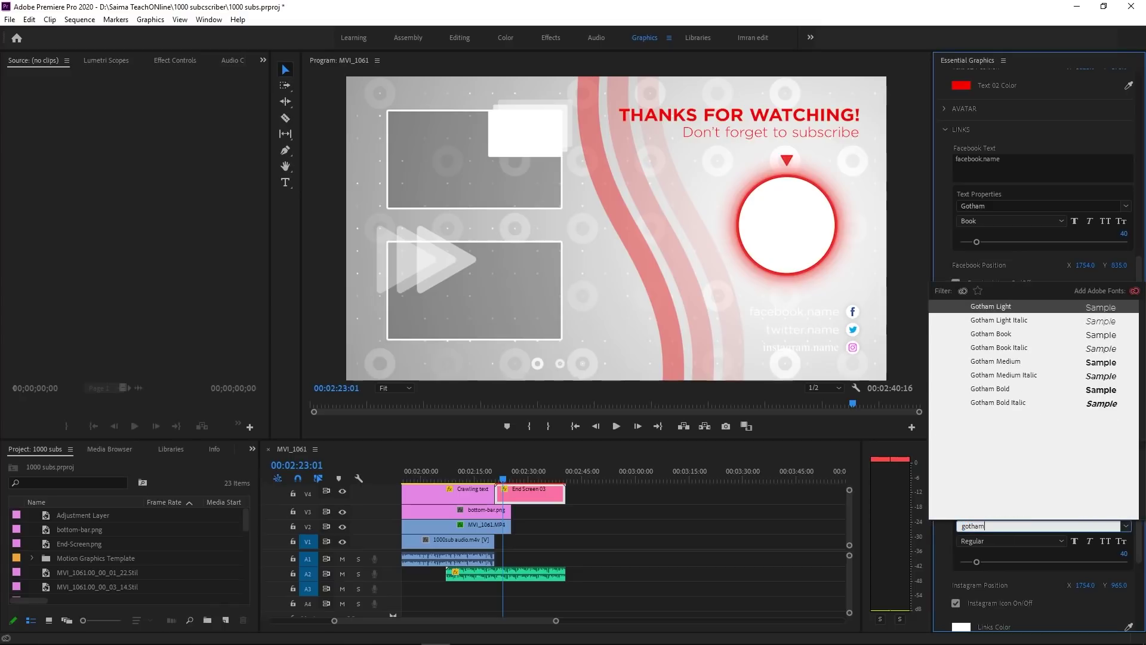
left_click(1007, 334)
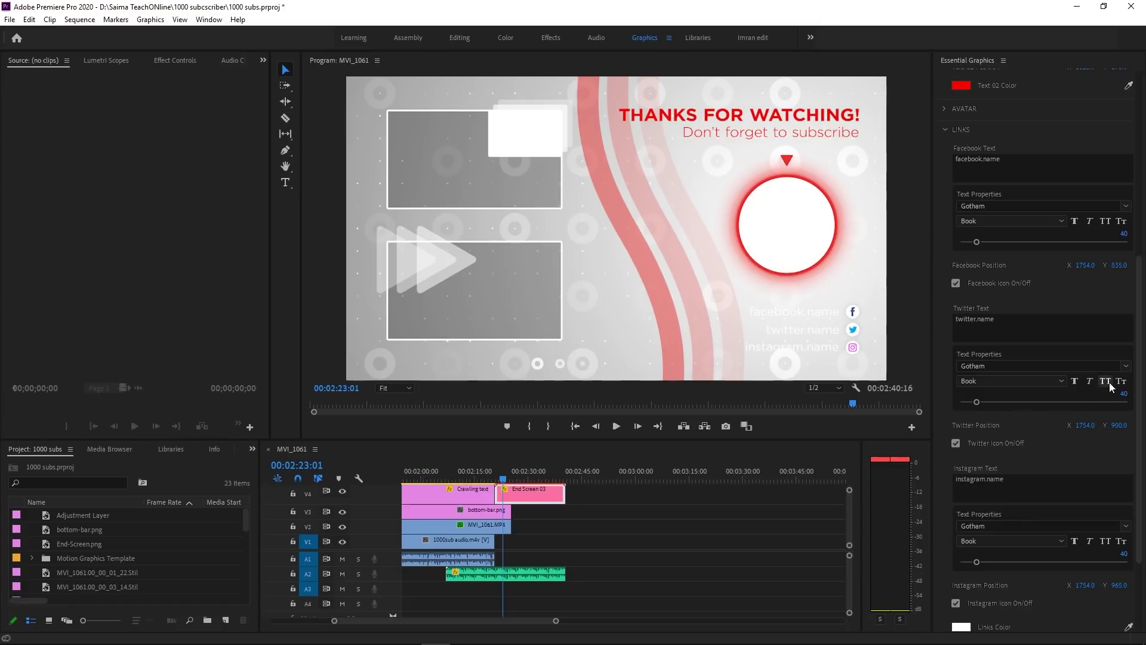
Colour the social link texts red
scroll(1109, 382, "down", 2)
left_click(961, 555)
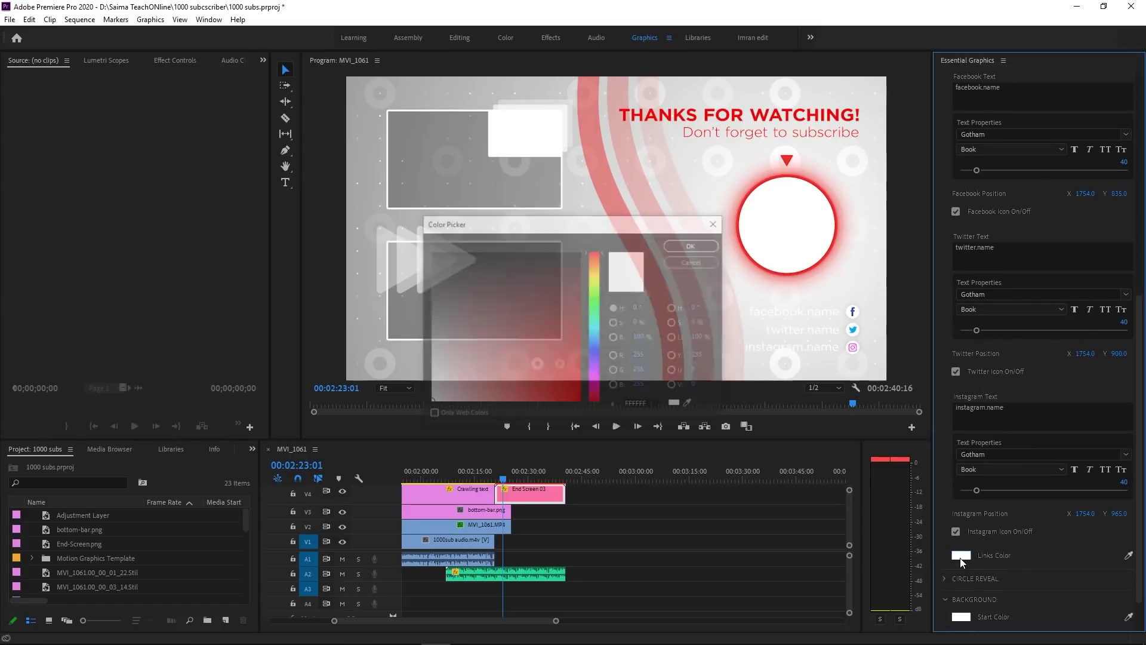
left_click(579, 388)
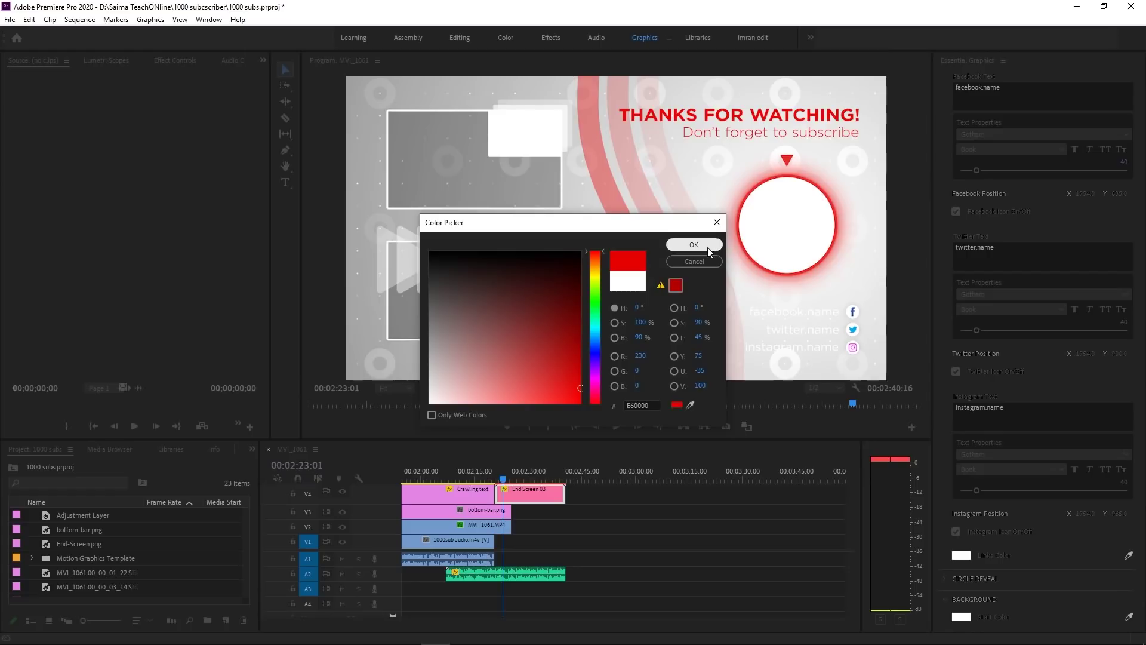
left_click(694, 245)
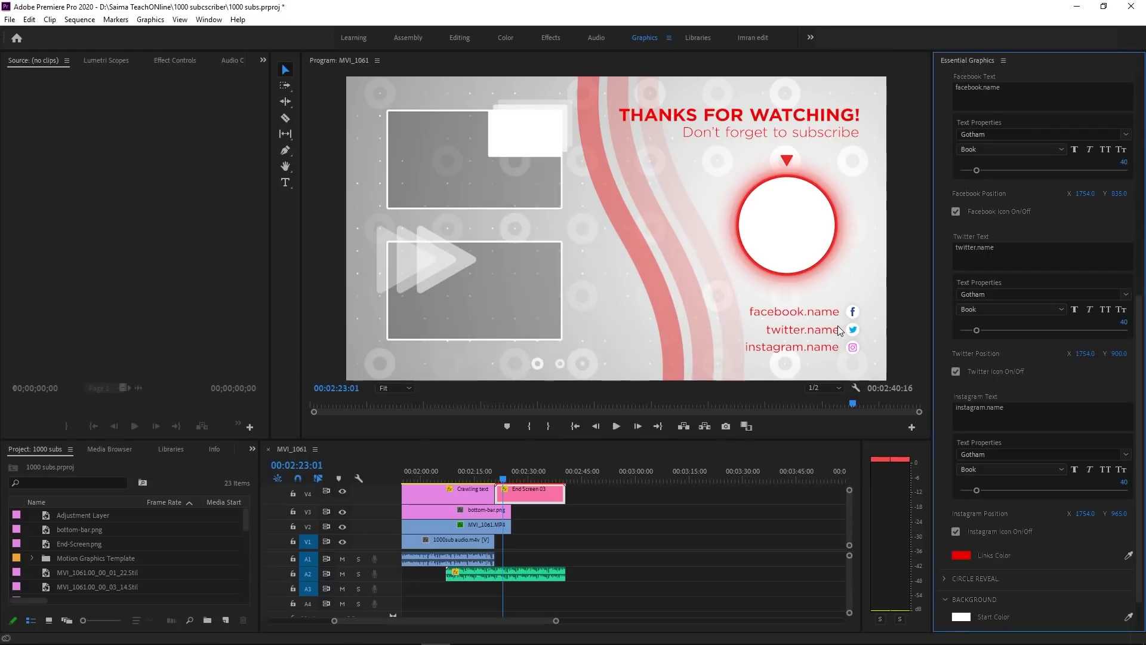
Replace the Facebook, Twitter and Instagram handles with teachonline
left_click(1008, 97)
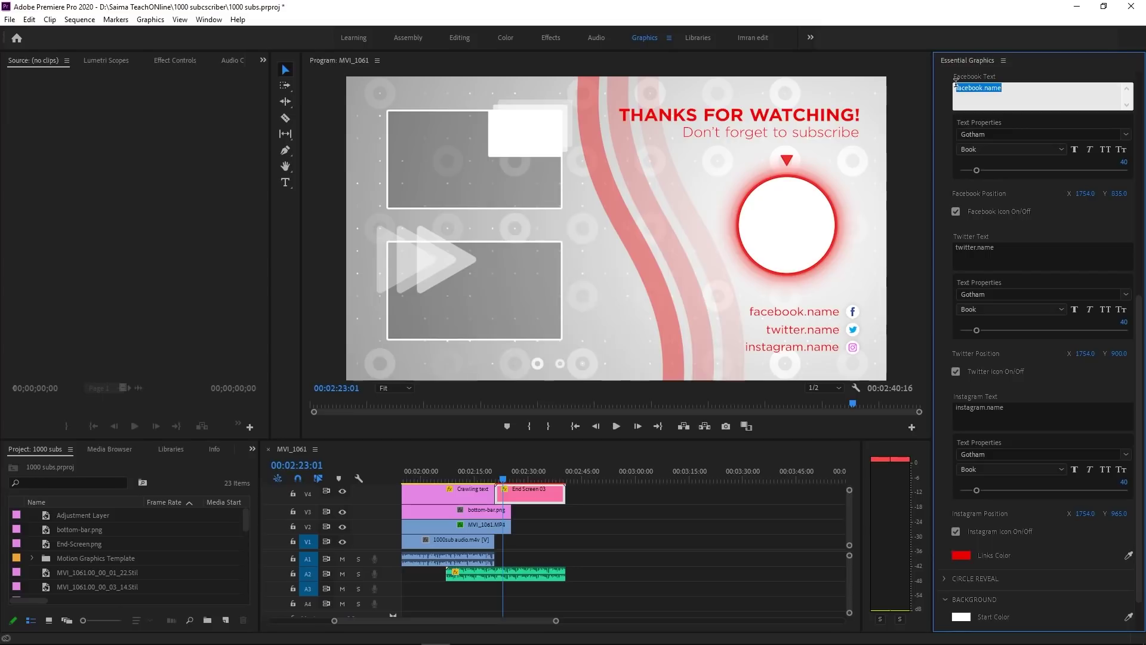
type("teach")
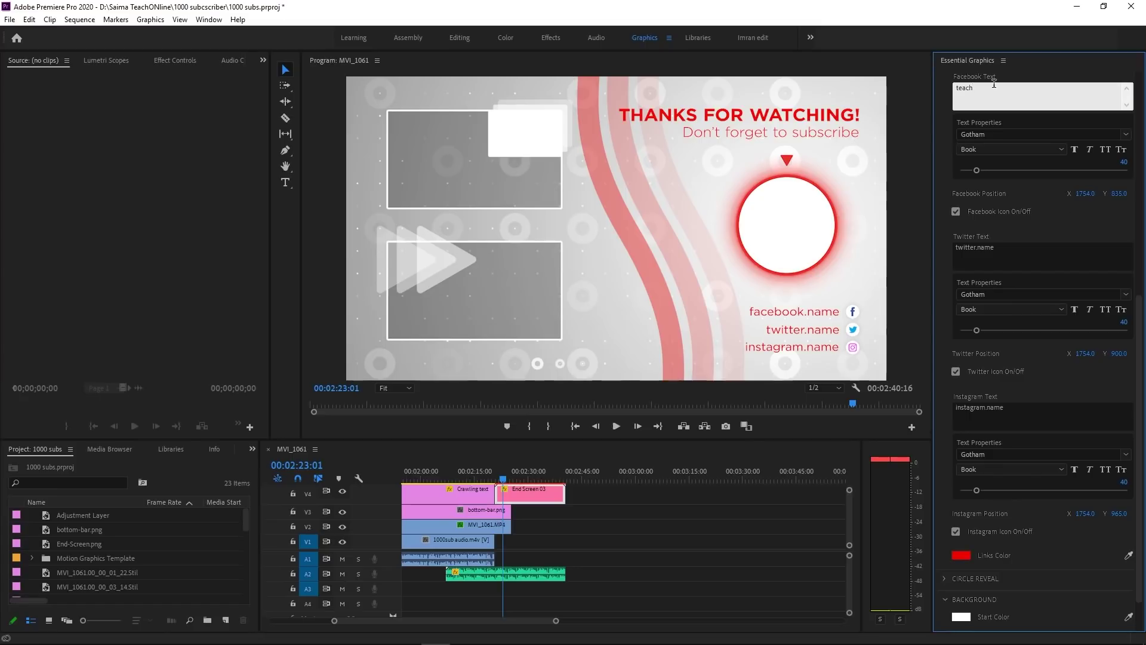
type("online")
double_click(994, 84)
key("ctrl+c")
key("Tab")
key("ctrl+v")
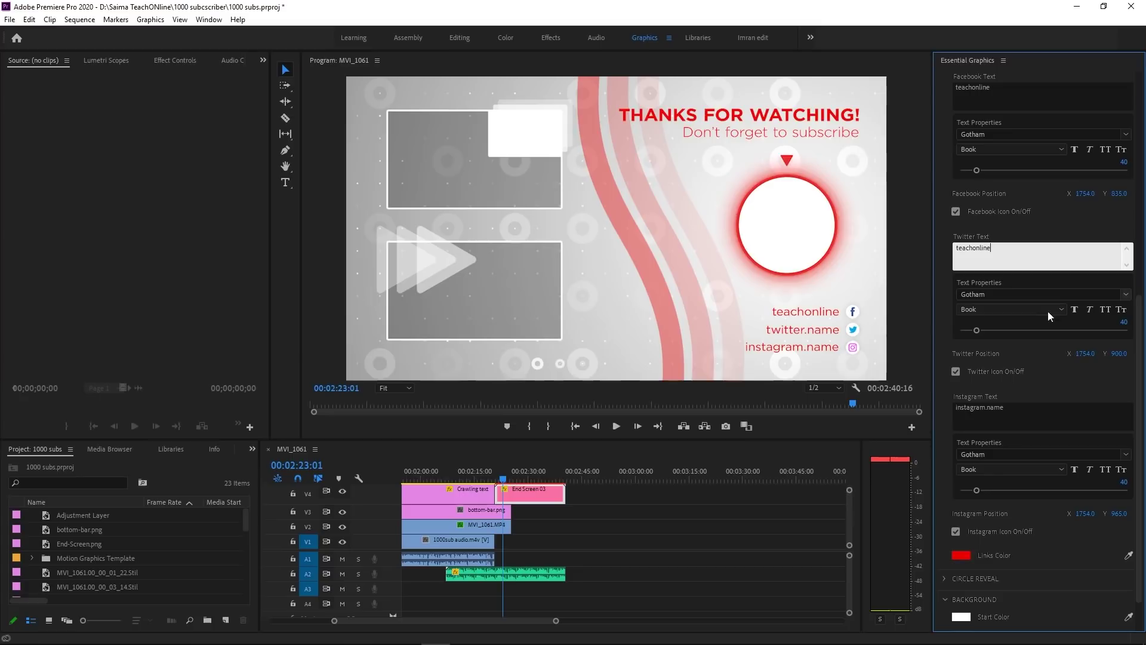
key("Tab")
double_click(1007, 406)
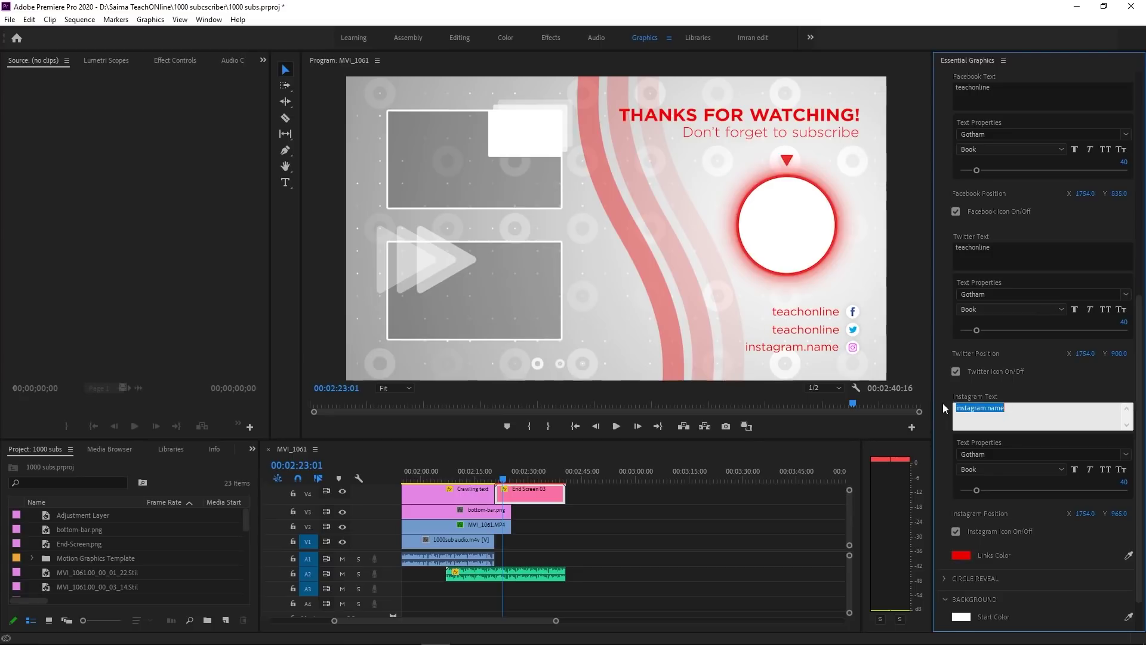
key("ctrl+v")
double_click(1133, 265)
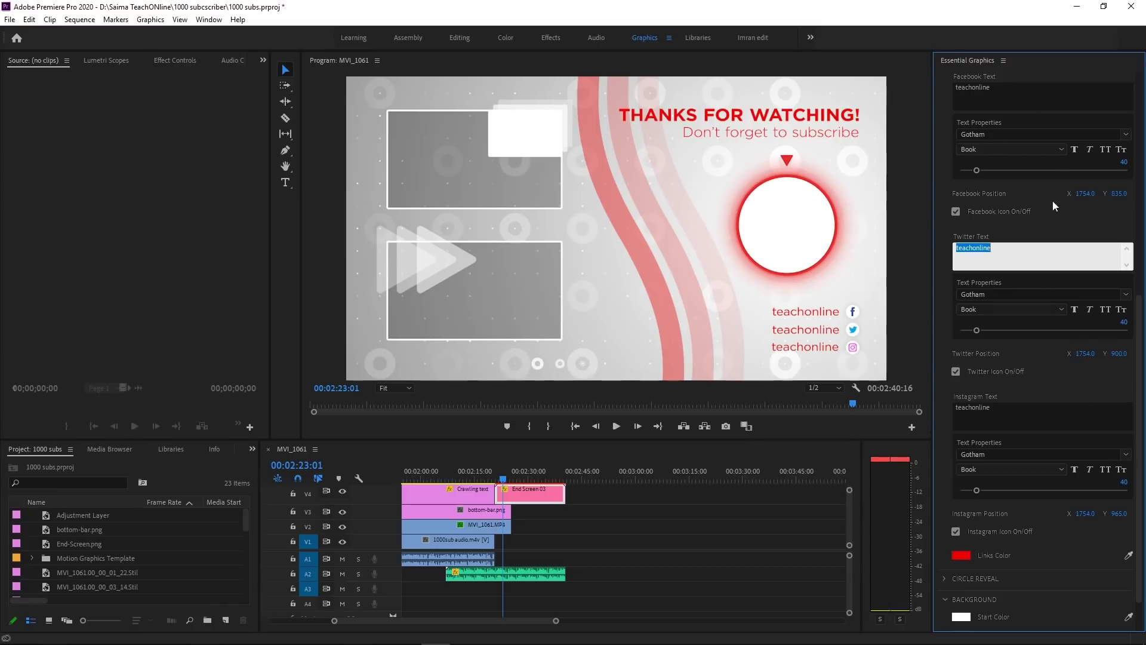
scroll(1085, 380, "down", 2)
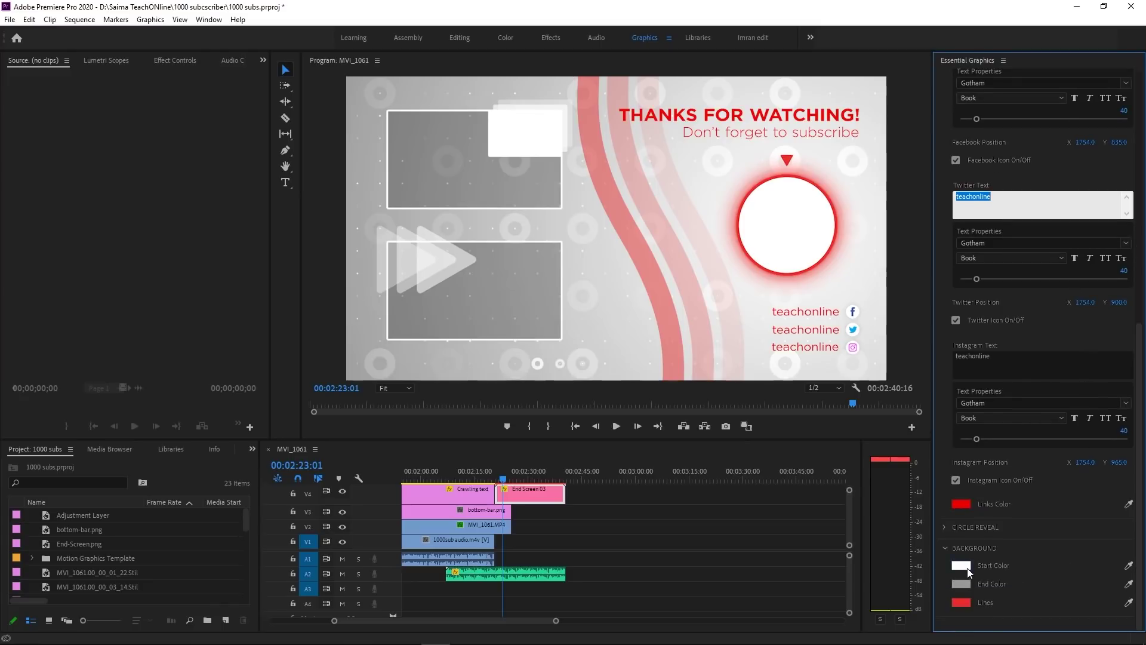
Try a dark blue for the background lines, then undo it
left_click(961, 603)
left_click(595, 352)
left_click(565, 298)
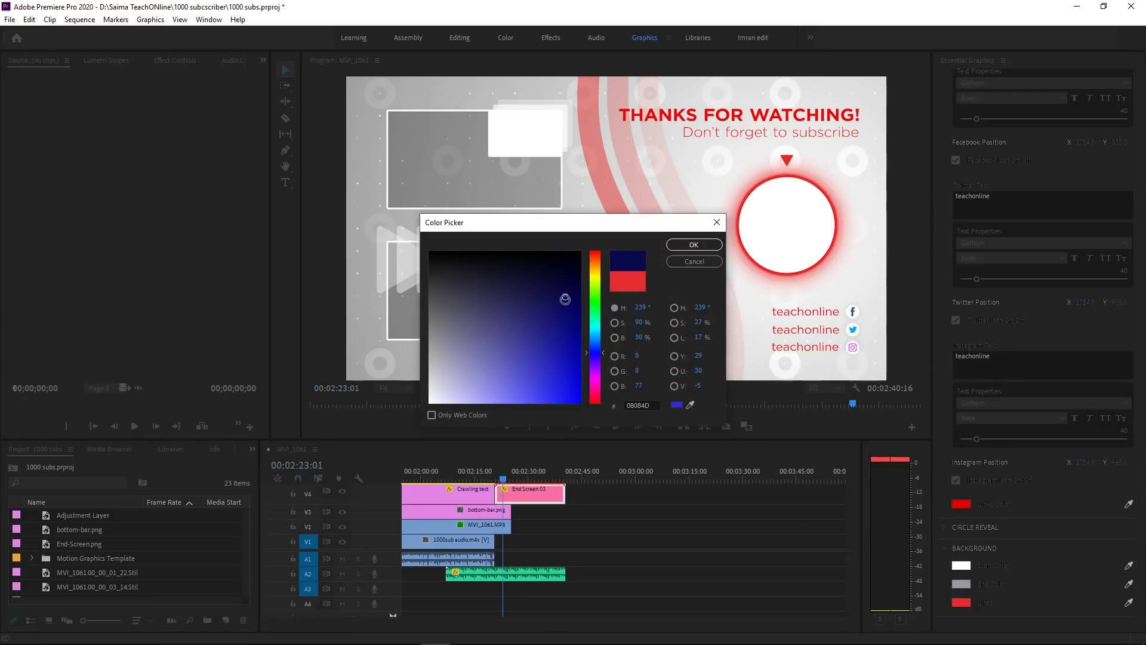
left_click(693, 245)
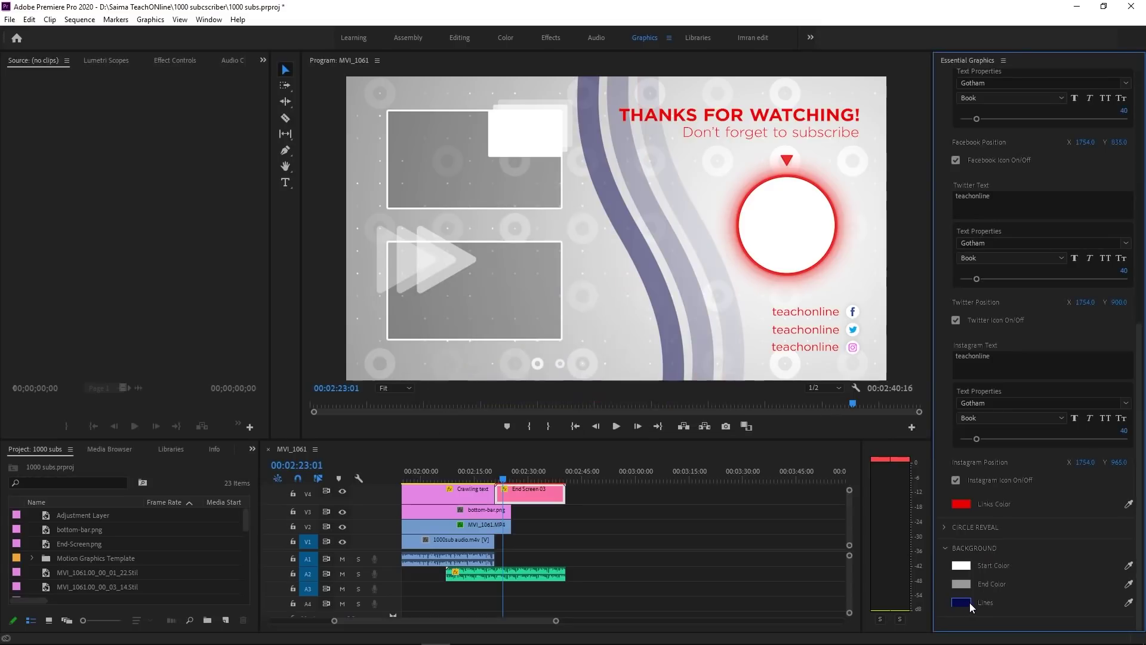
key("ctrl+z")
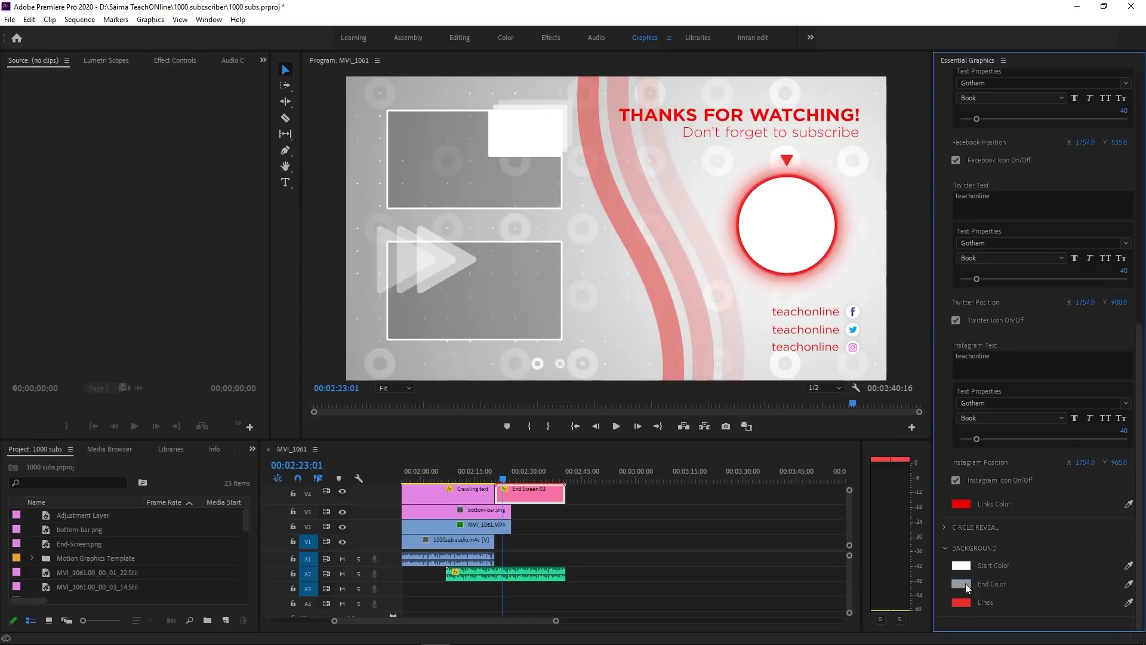
Try a dark red end colour and pure red start colour, then undo them
left_click(965, 582)
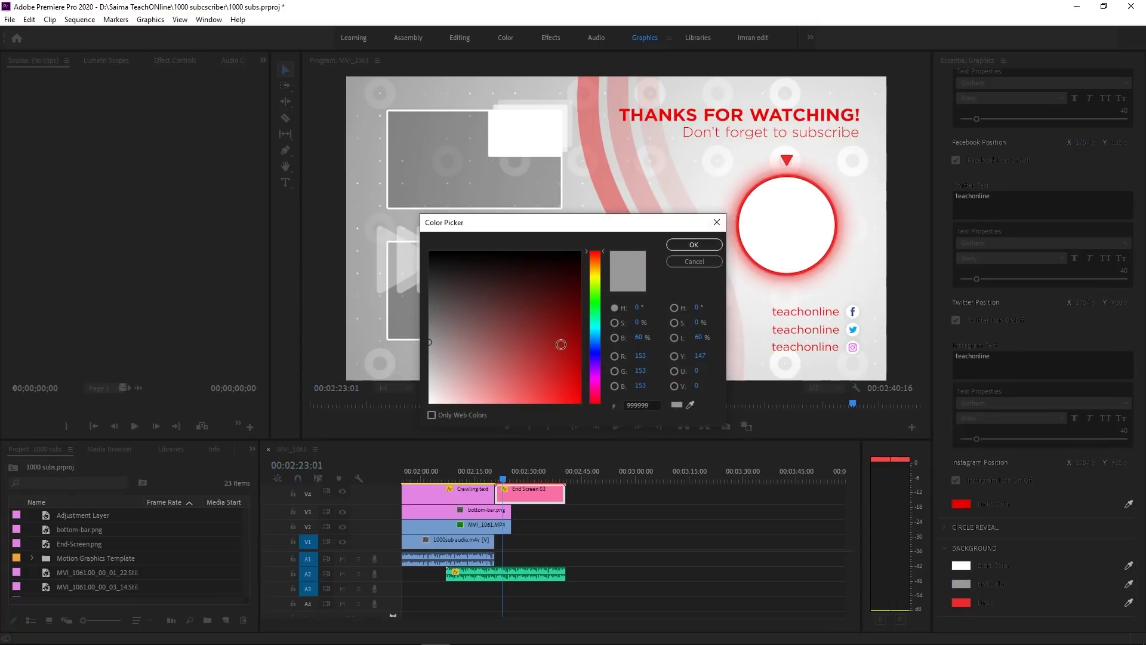
left_click(566, 348)
left_click(692, 244)
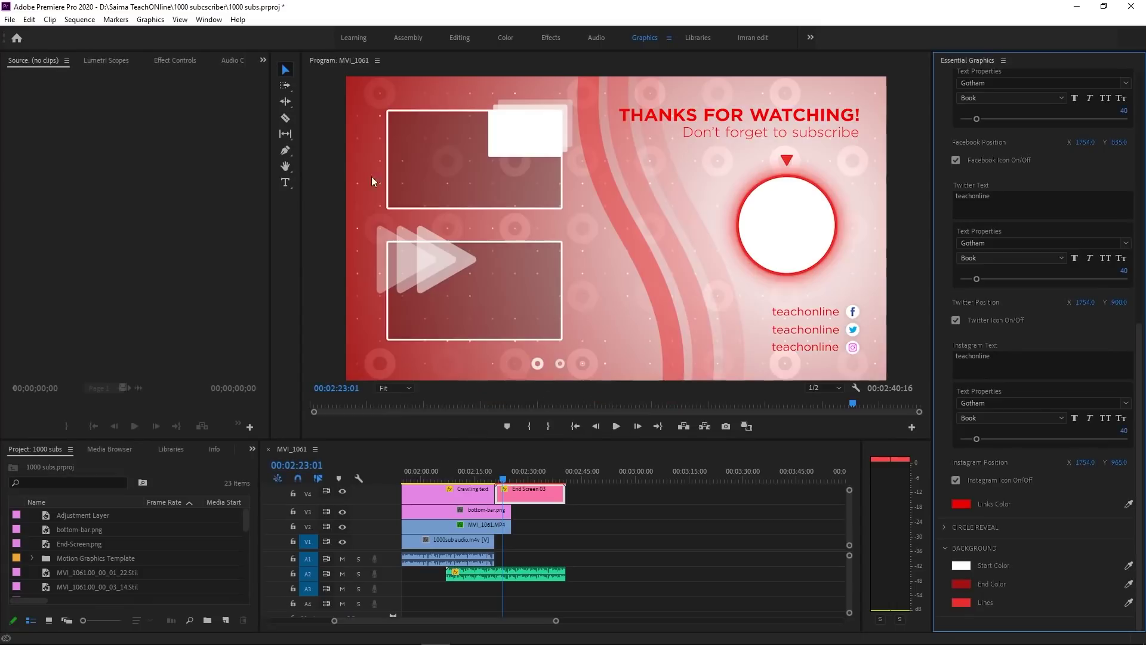
left_click(962, 566)
left_click_drag(570, 370, 589, 414)
left_click(699, 246)
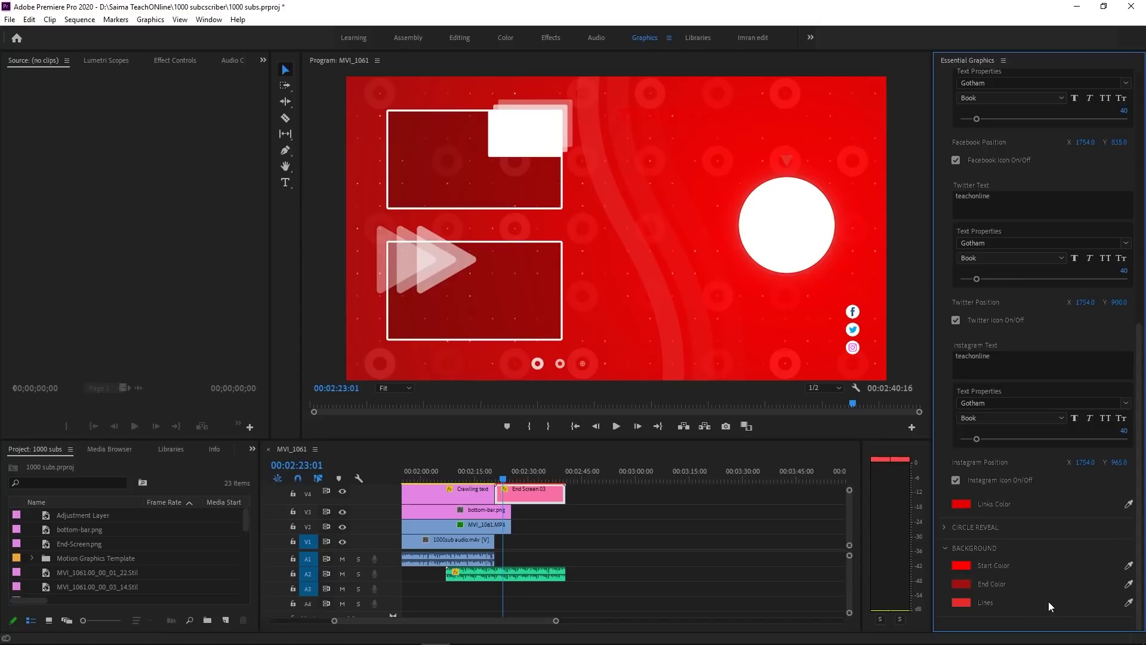
key("ctrl+z")
key("ctrl+z")
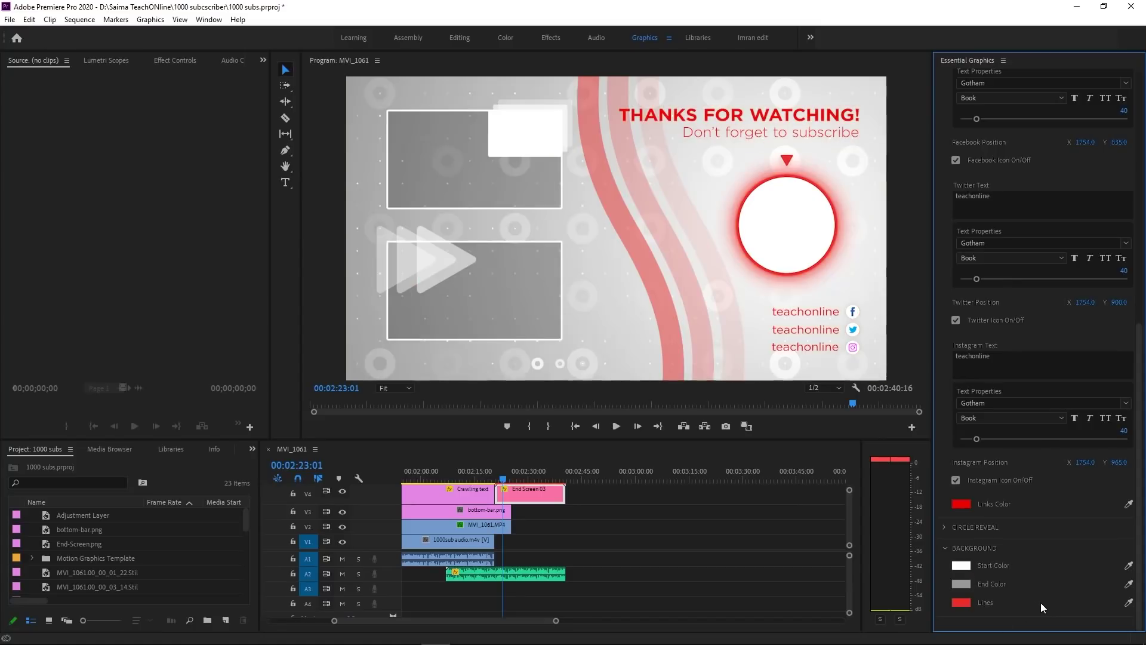
Set the background end colour to dark grey 4A4A4A
left_click(958, 585)
left_click(423, 294)
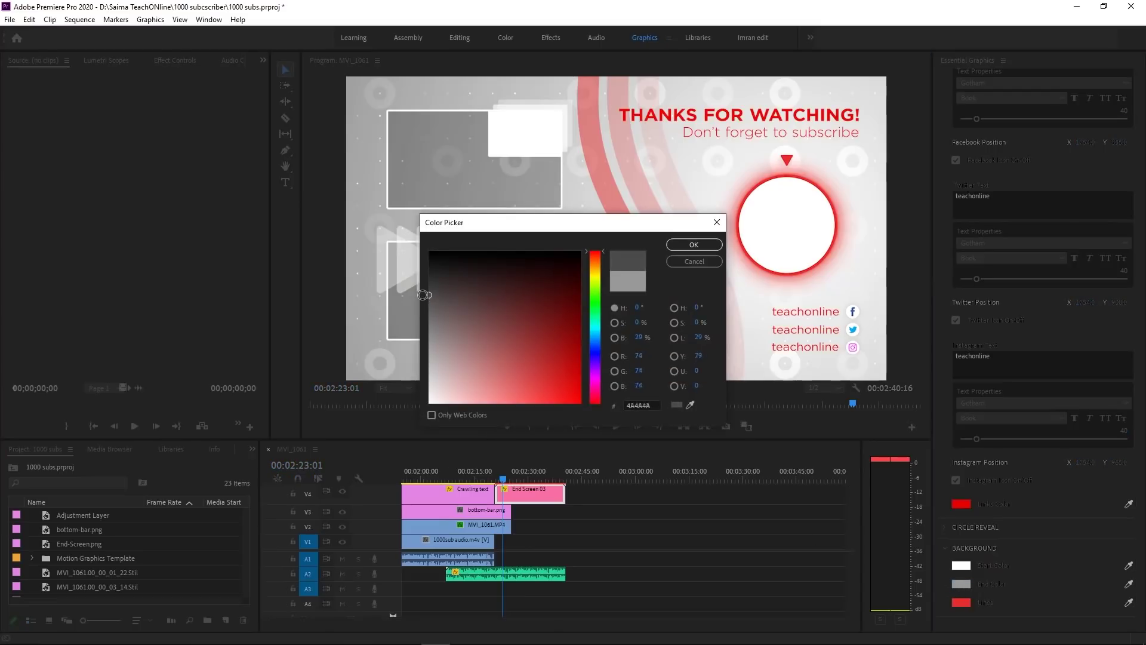
left_click(694, 245)
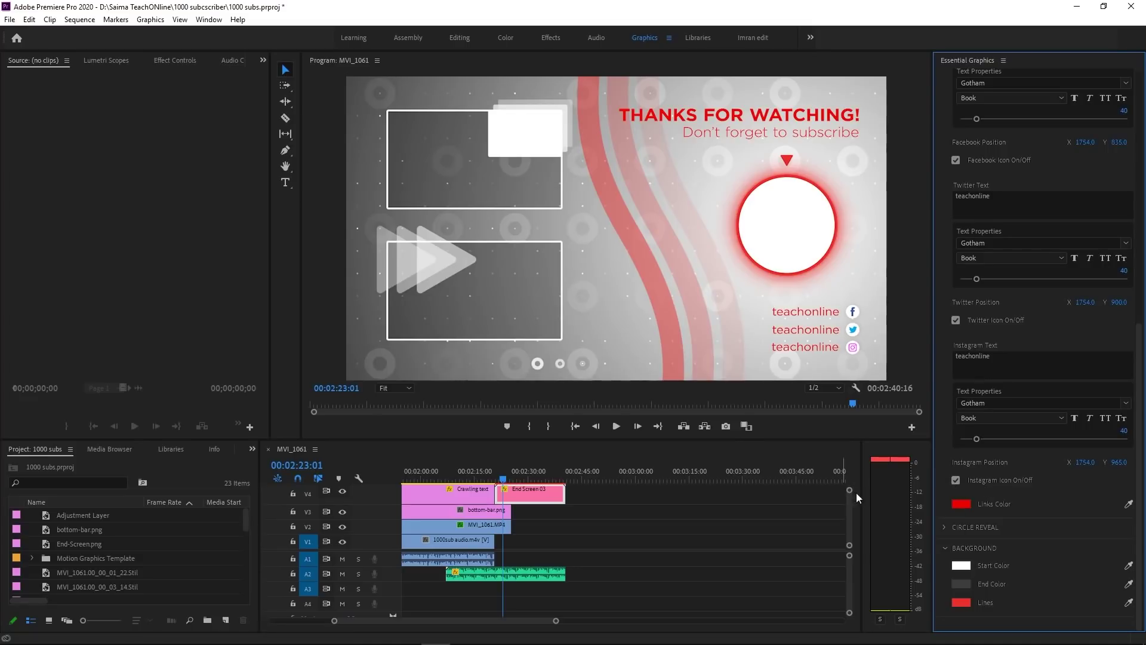
Replay from just before the end screen, enlarge the timeline, and render work-area previews
left_click_drag(504, 477, 477, 474)
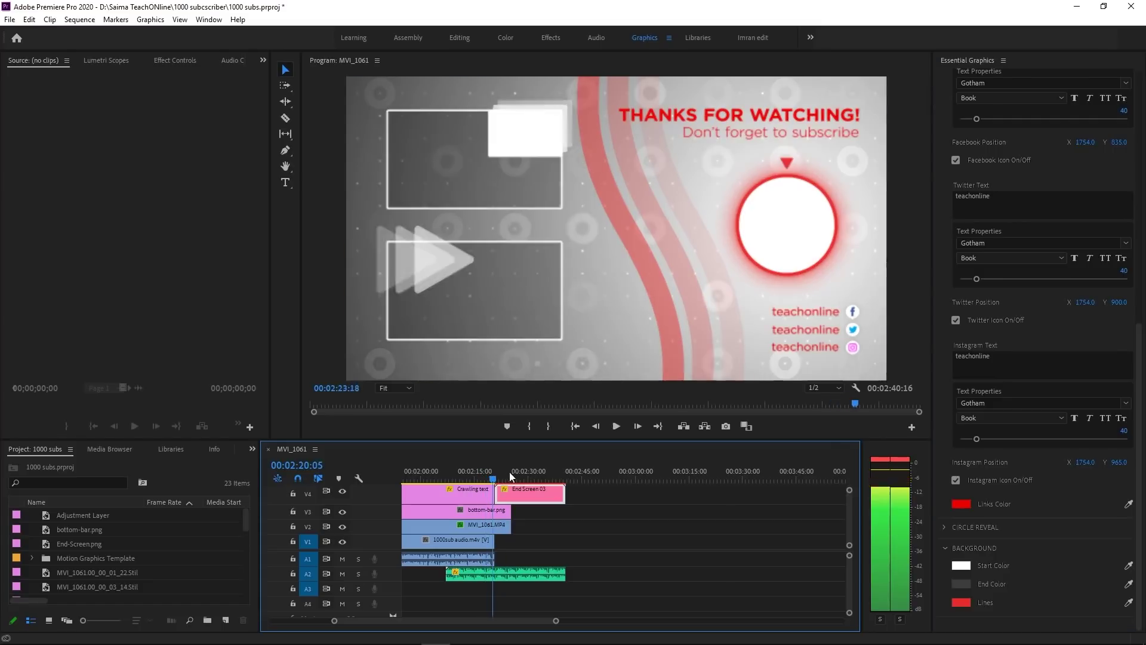
key("space")
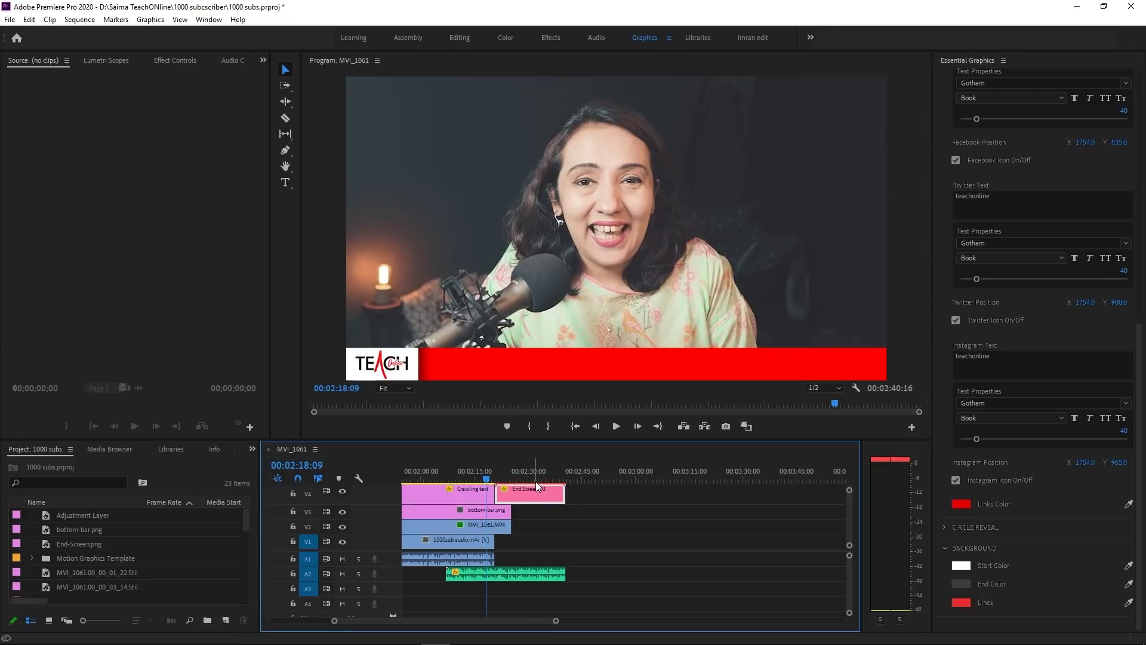
left_click_drag(513, 441, 512, 382)
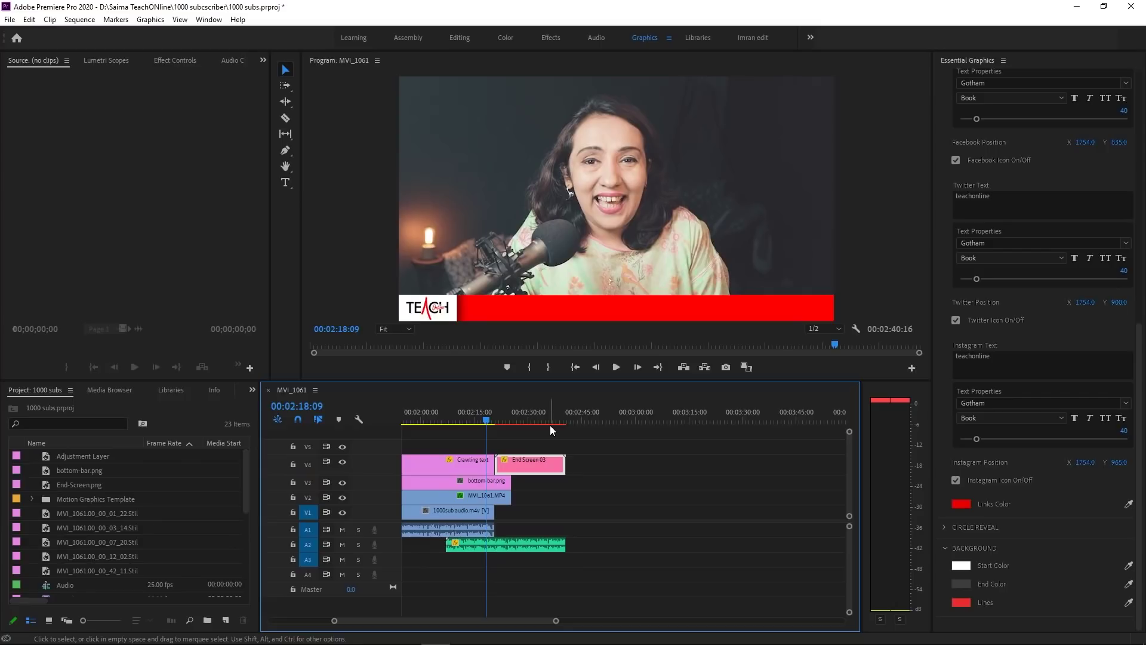
key("Return")
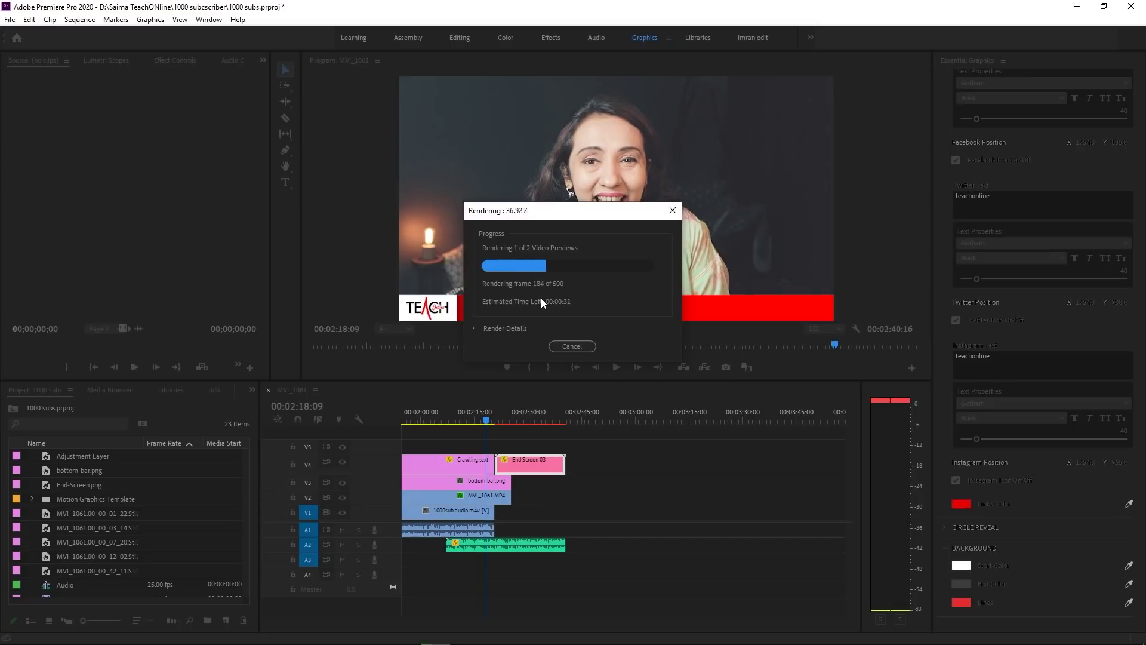
left_click_drag(564, 216, 574, 202)
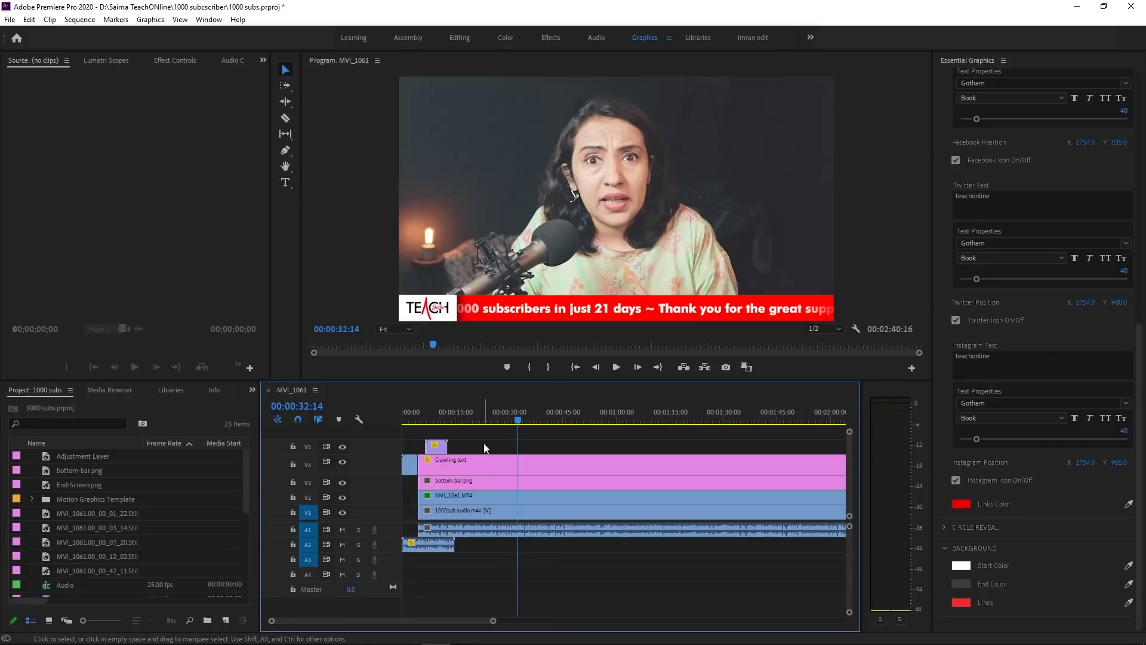
Zoom the timeline around 2:12 and play through the transition into the end screen
key("minus")
key("minus")
key("minus")
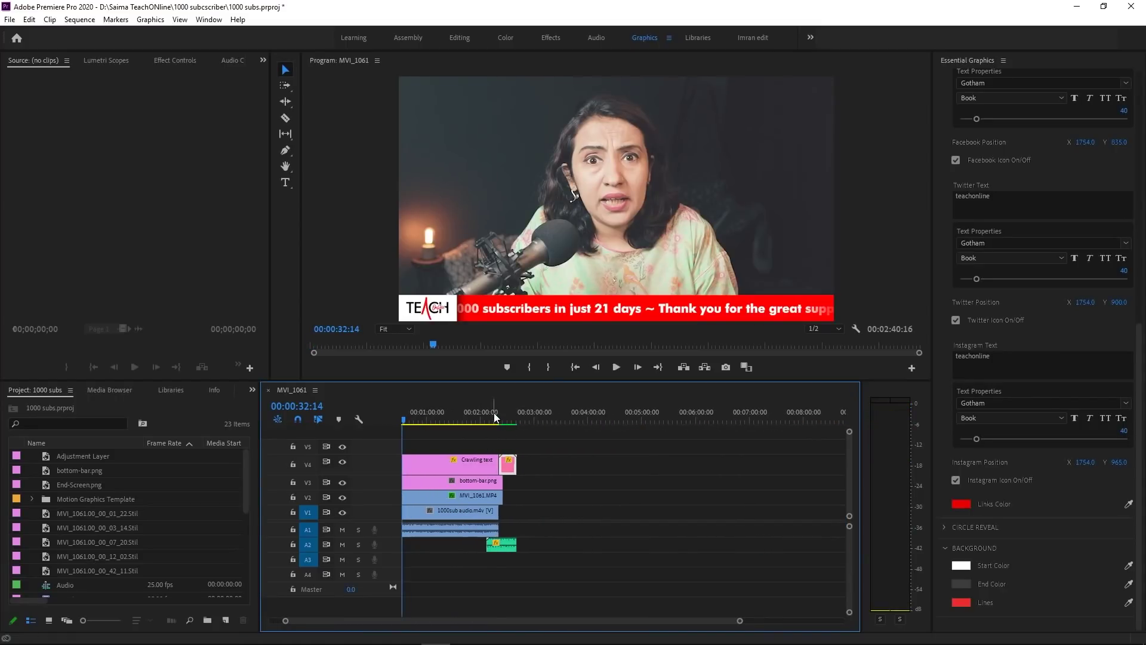
left_click(492, 418)
key("equal")
key("equal")
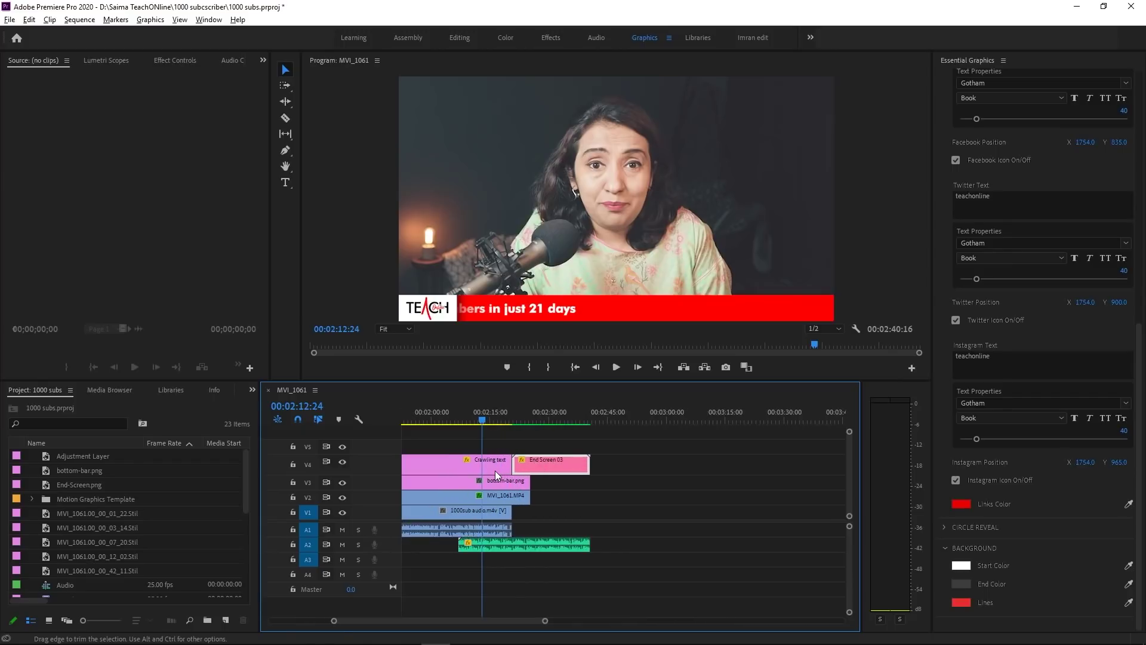
key("equal")
left_click(508, 420)
key("space")
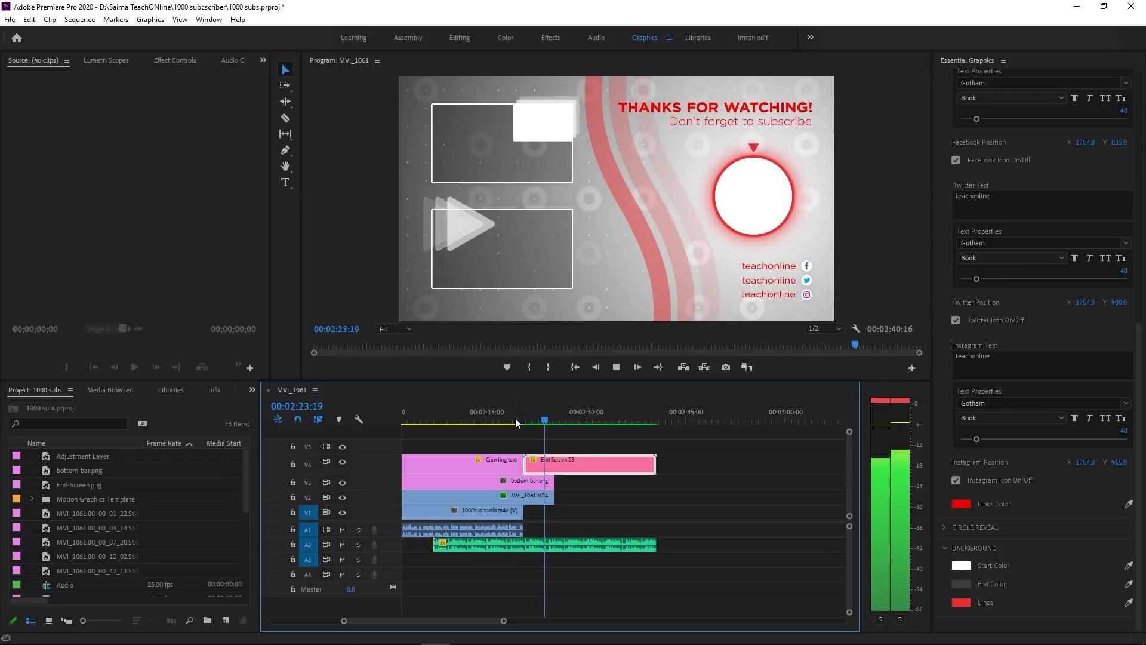
key("space")
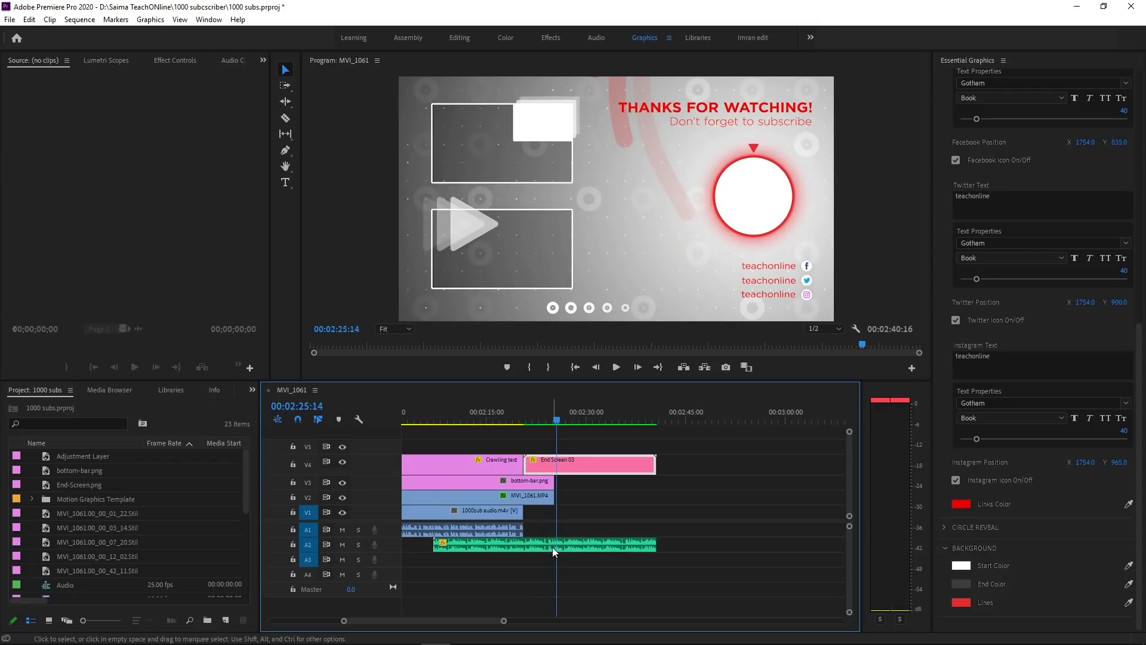
Replay from about 2:16, then zoom out and return to the sequence start
left_click_drag(559, 421, 498, 412)
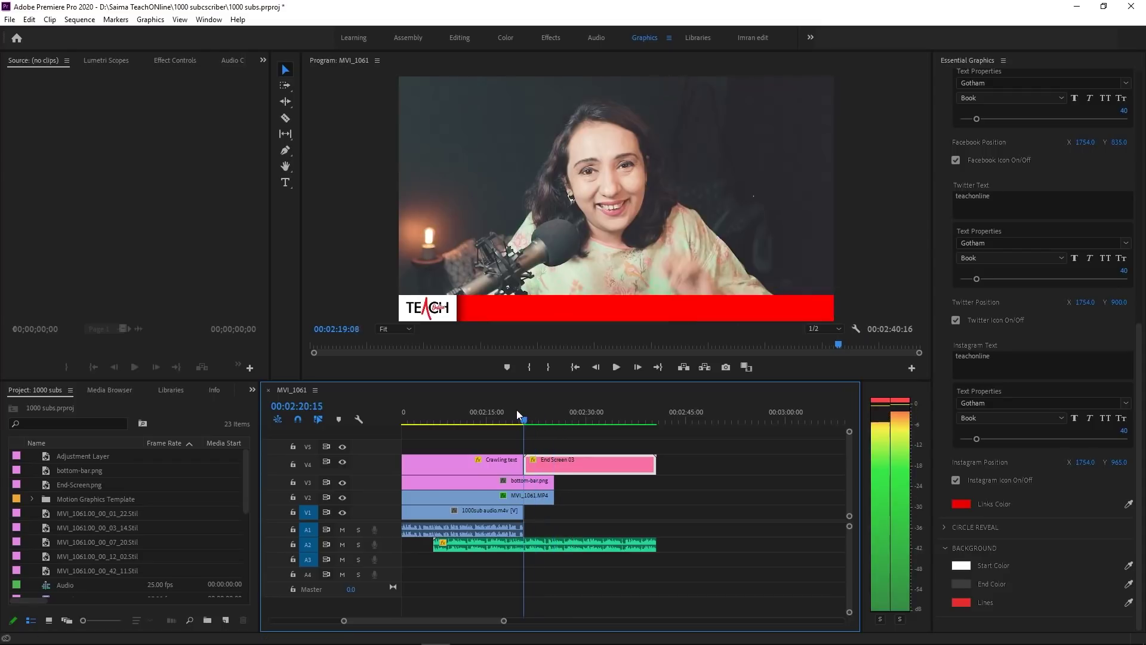
key("space")
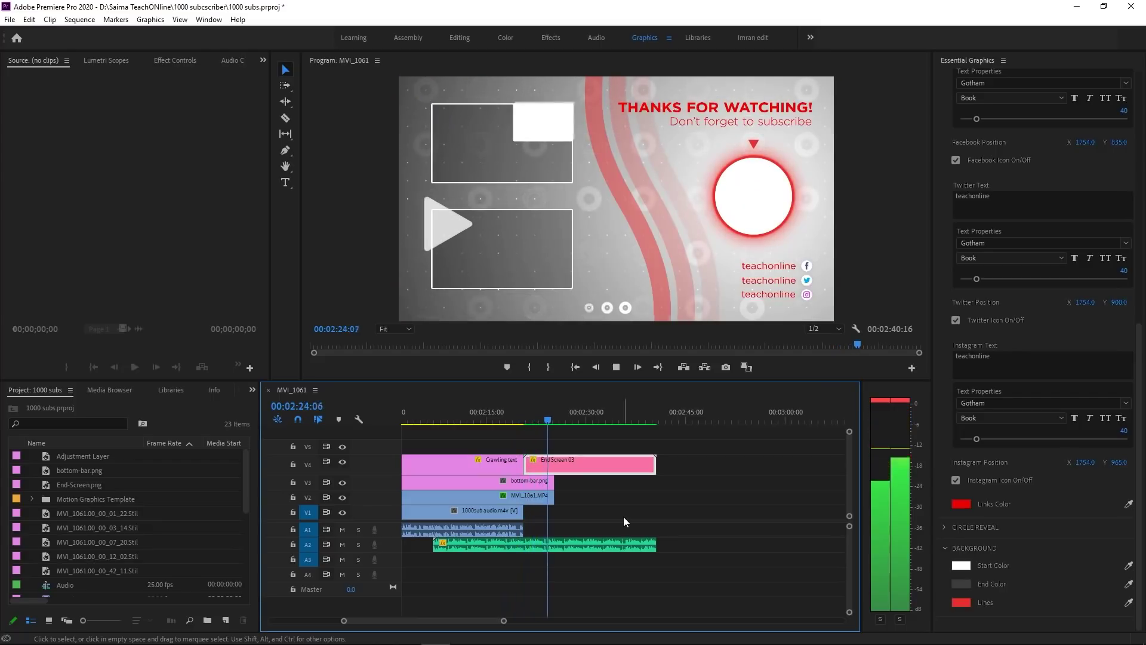
key("space")
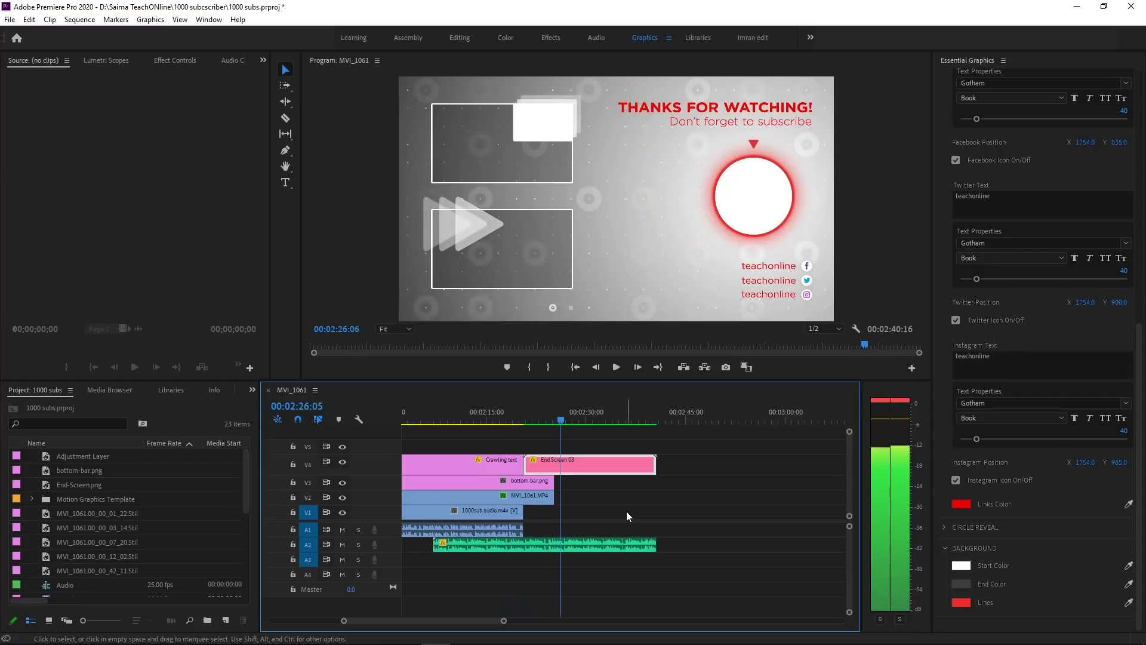
left_click_drag(562, 425, 520, 410)
key("minus")
key("minus")
key("minus")
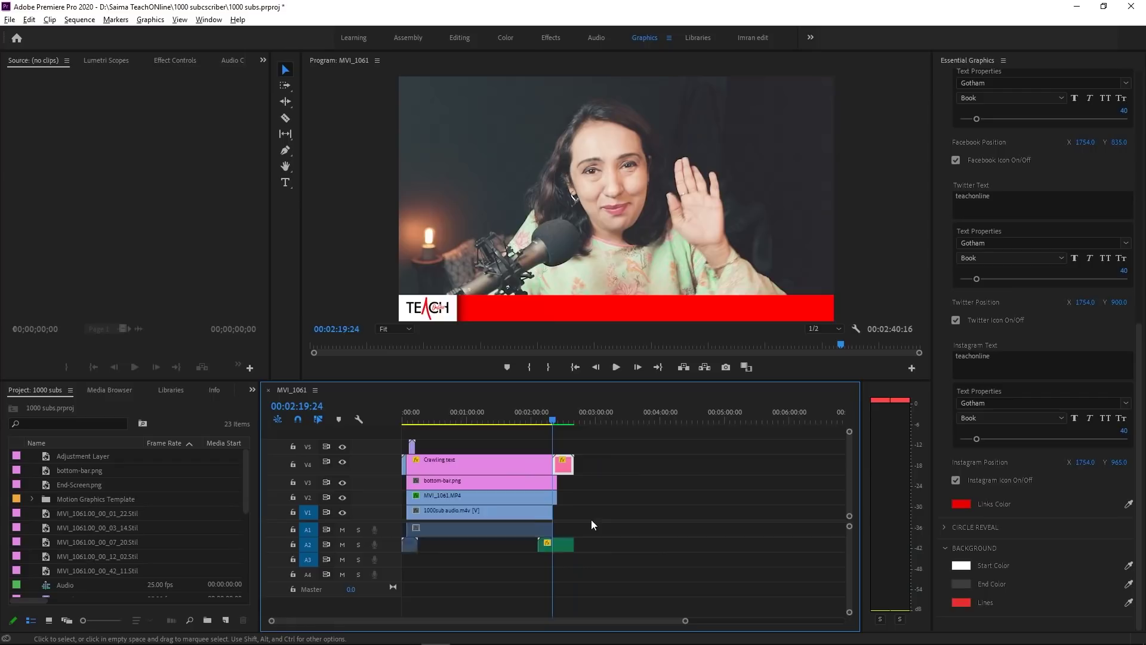
key("Home")
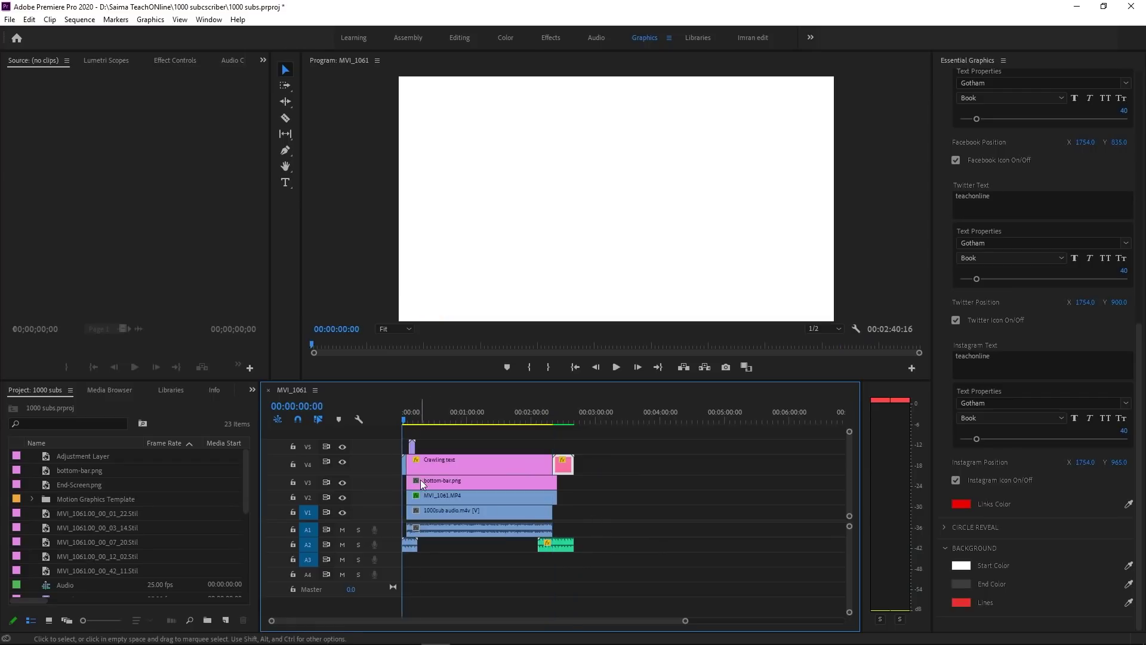
left_click(424, 412)
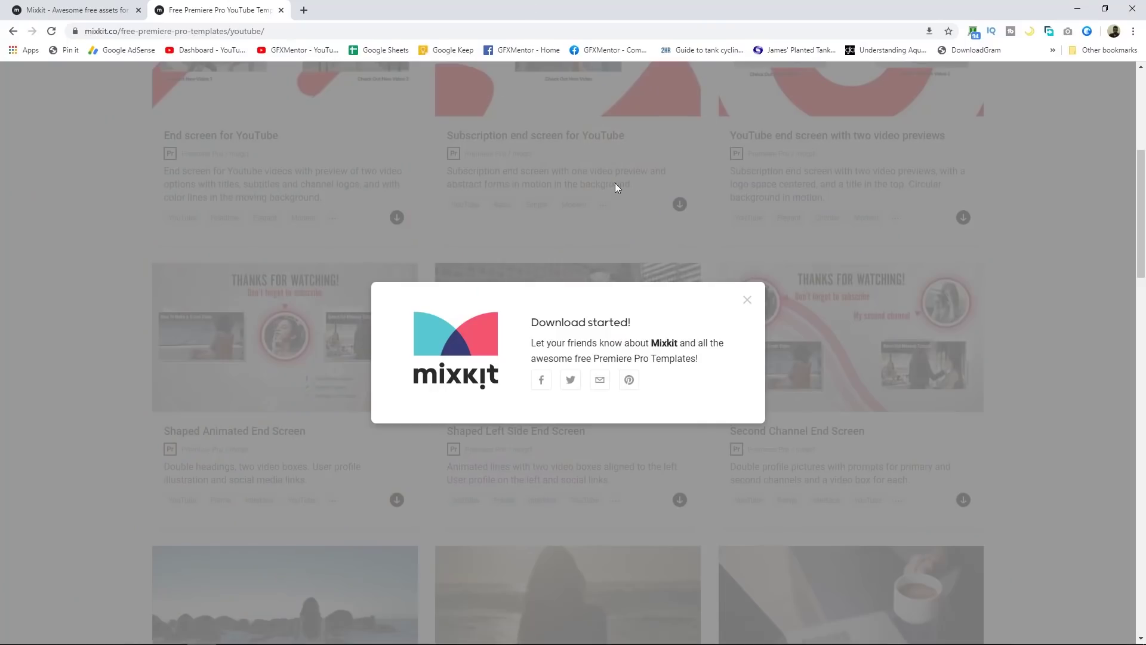
Browse Mixkit's YouTube templates and download the YouTube Buttons Banner template
left_click(960, 265)
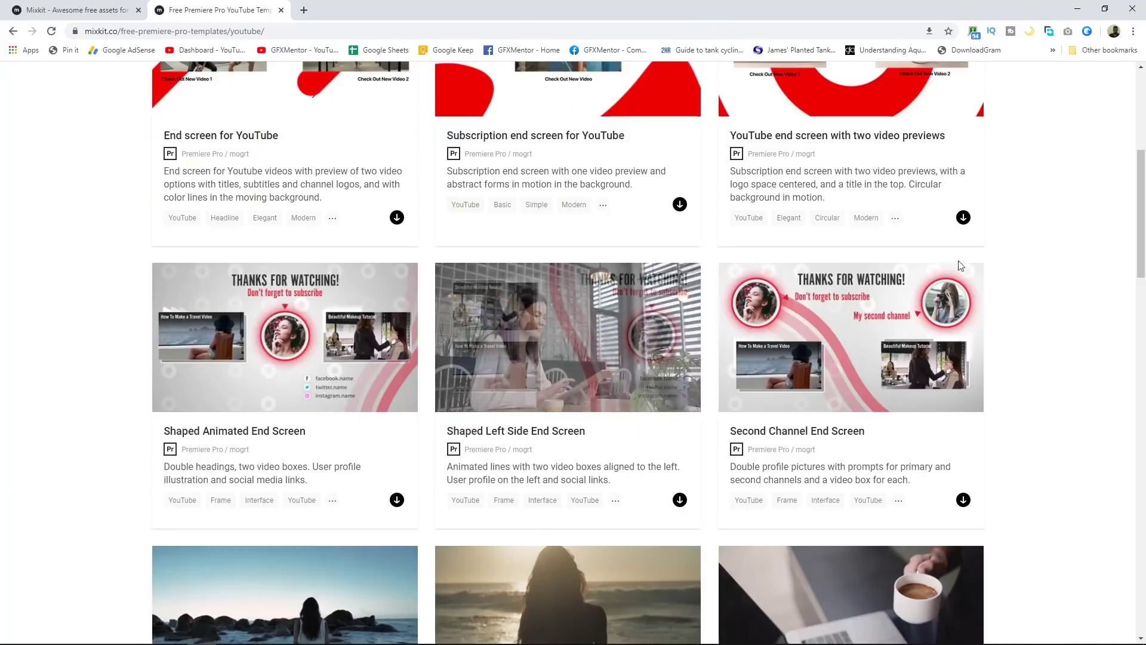
scroll(1028, 324, "down", 10)
scroll(1028, 324, "up", 5)
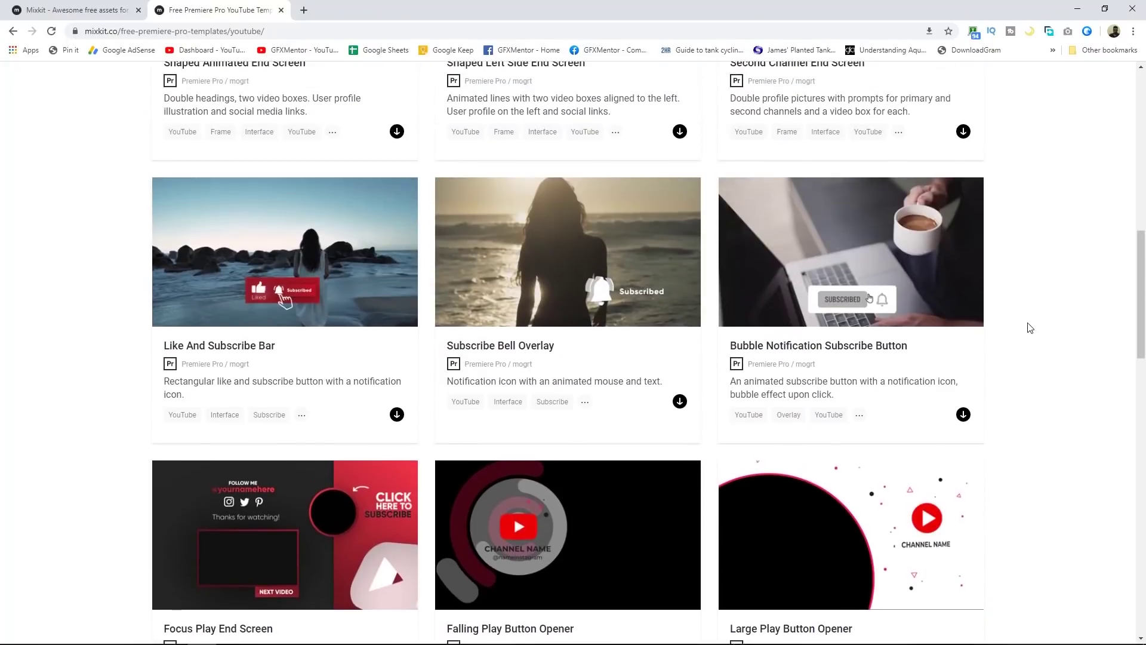
mouse_move(902, 315)
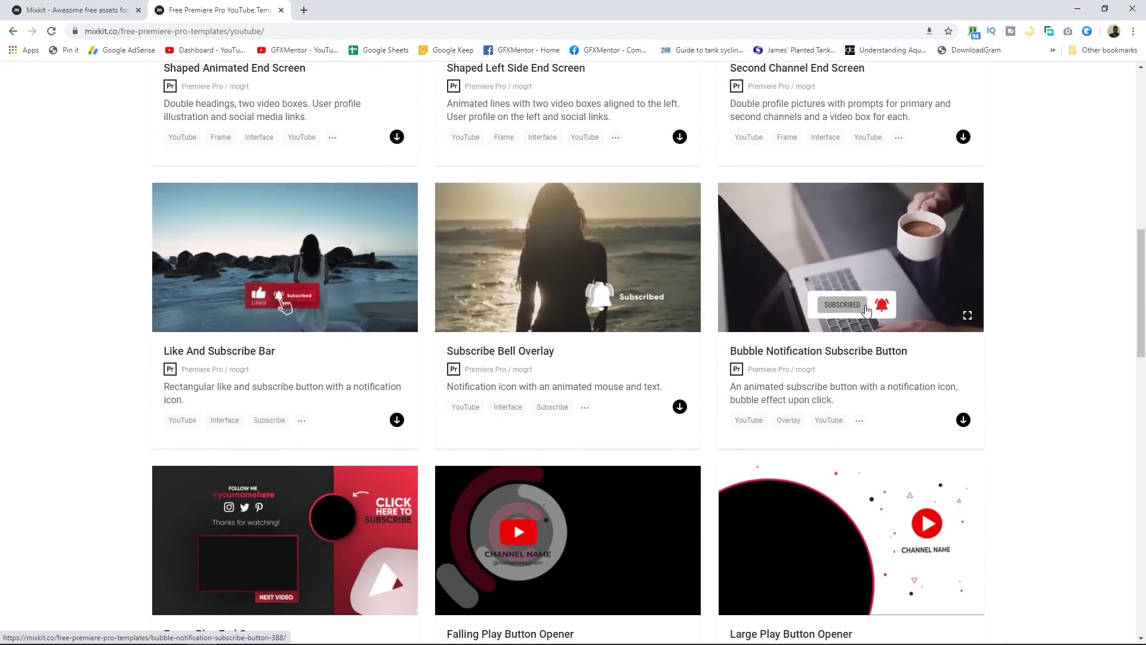
mouse_move(558, 311)
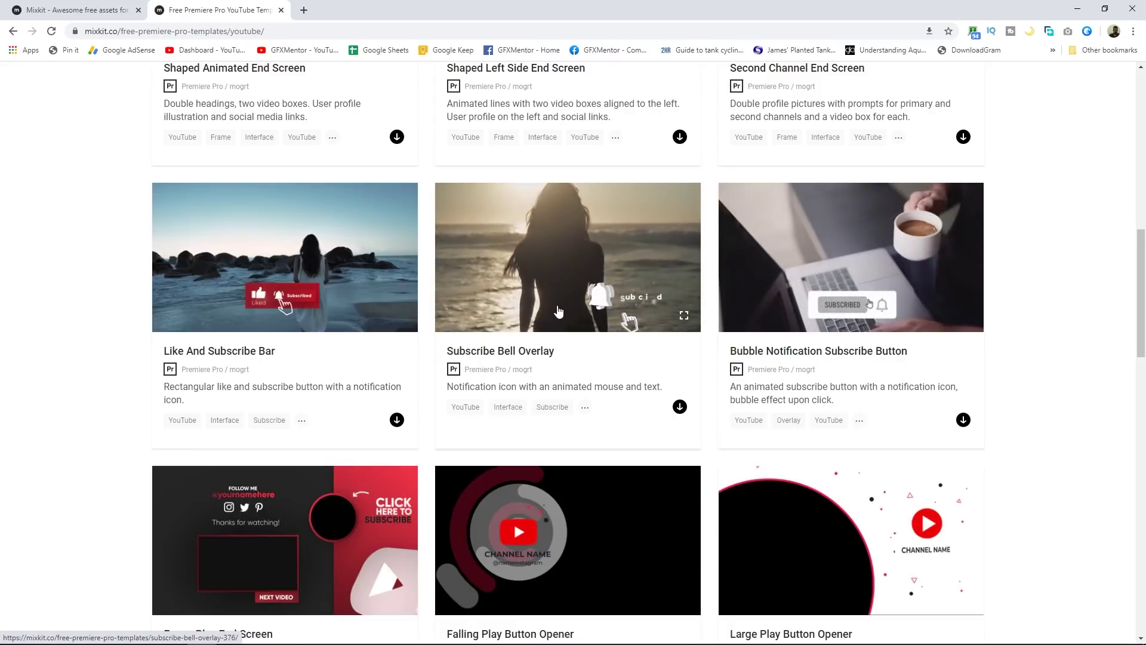
scroll(1033, 356, "down", 1)
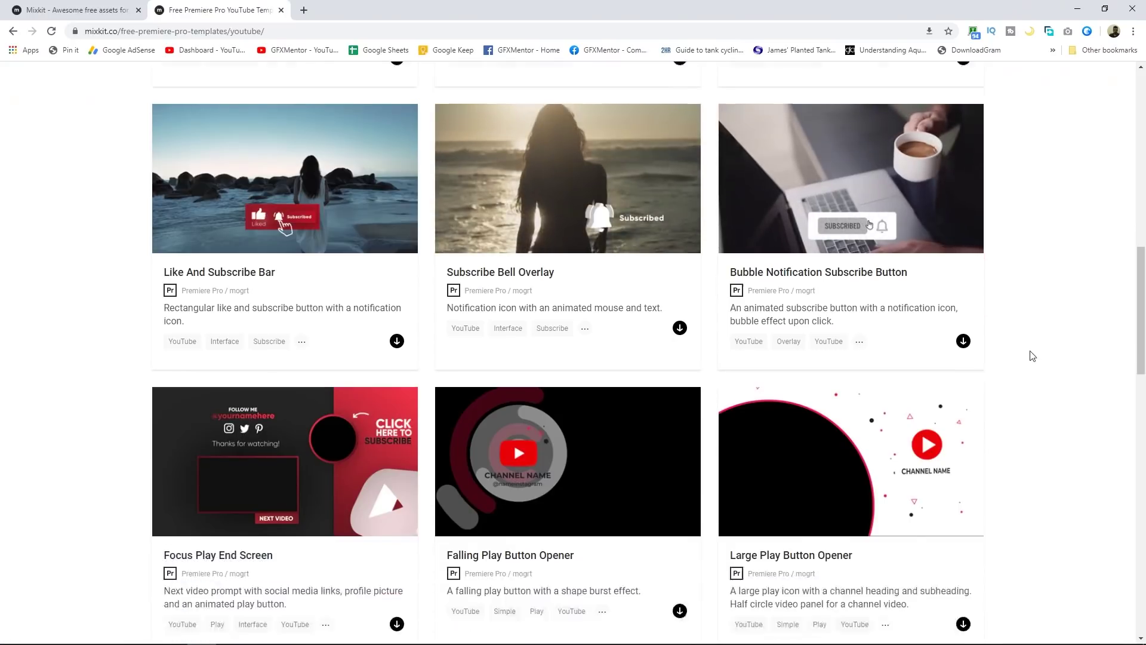
scroll(1032, 355, "down", 7)
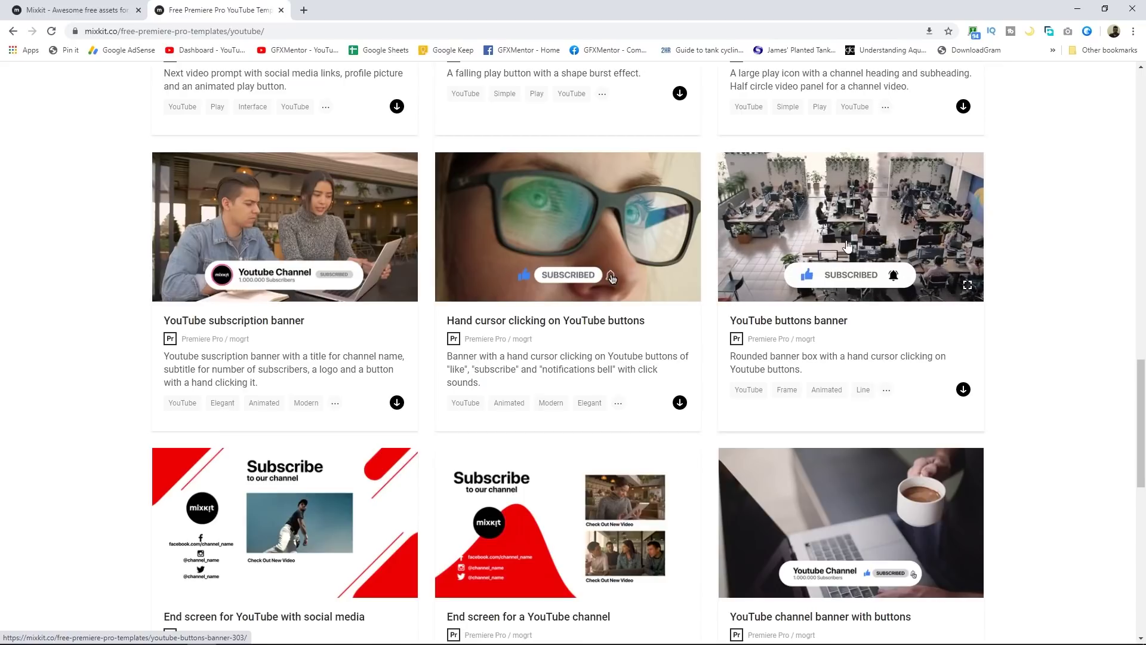
mouse_move(584, 287)
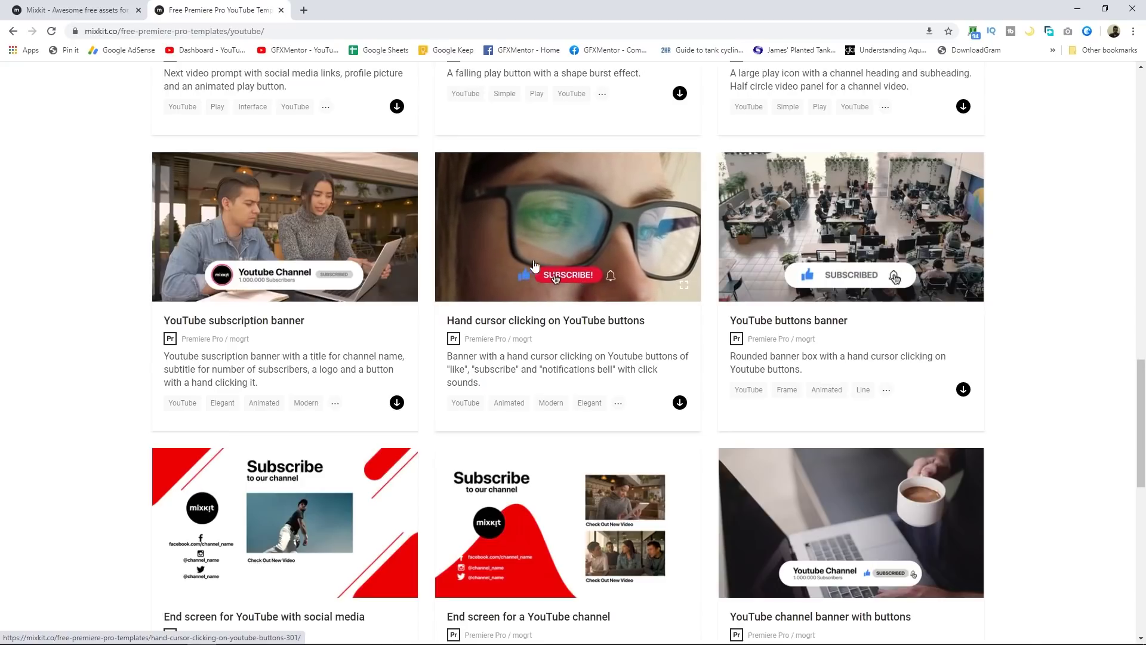
mouse_move(865, 266)
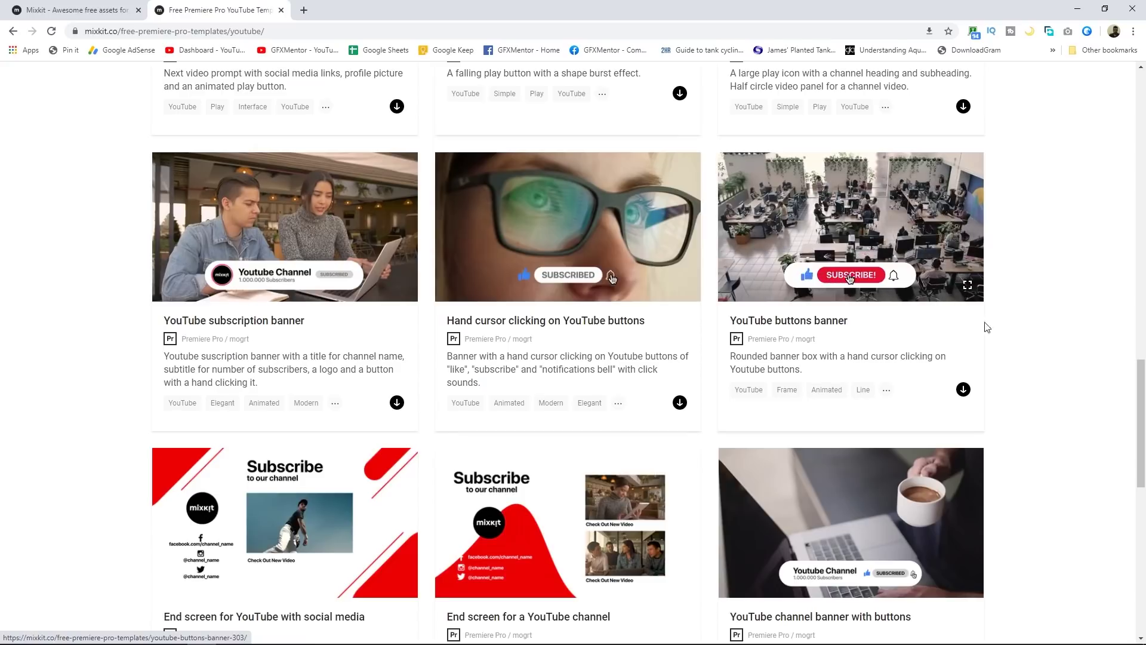
left_click(963, 391)
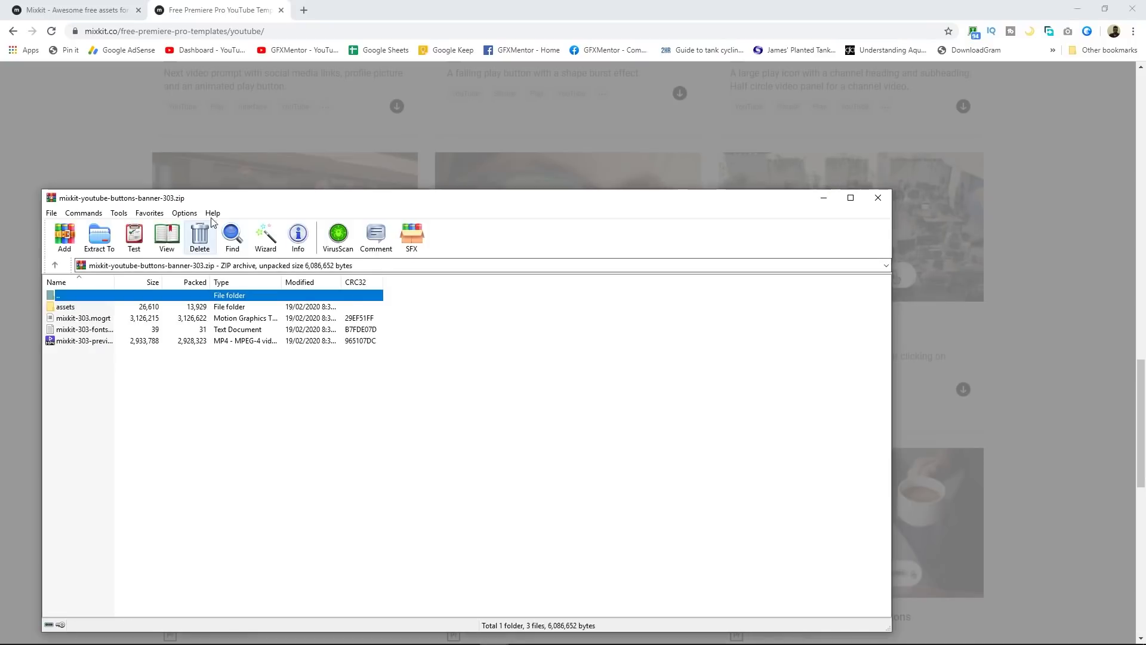
Extract the zip's assets folder, mixkit-303.mogrt, fonts text and preview MP4 into yt
left_click_drag(234, 200, 366, 178)
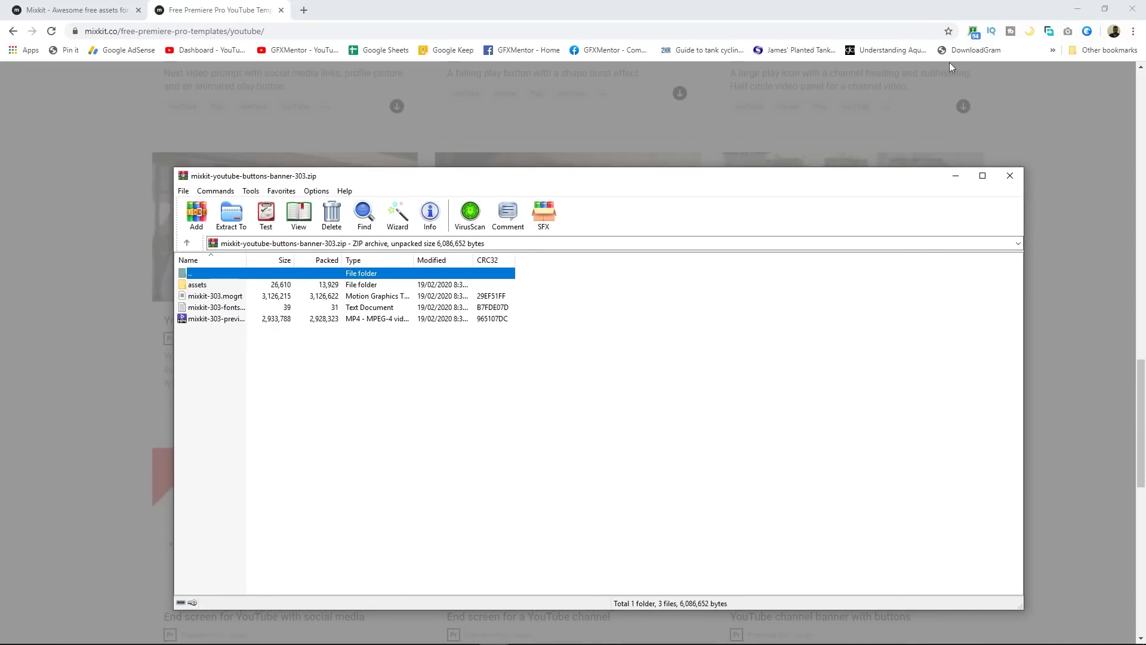
left_click(1077, 9)
left_click(1074, 8)
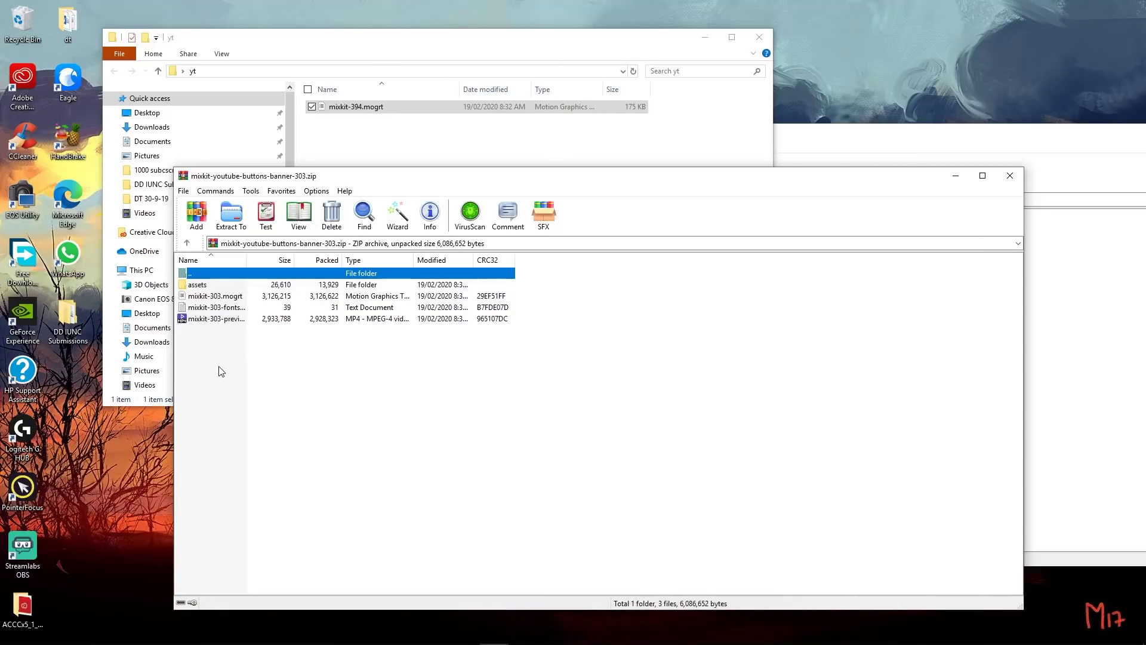
left_click_drag(225, 344, 195, 290)
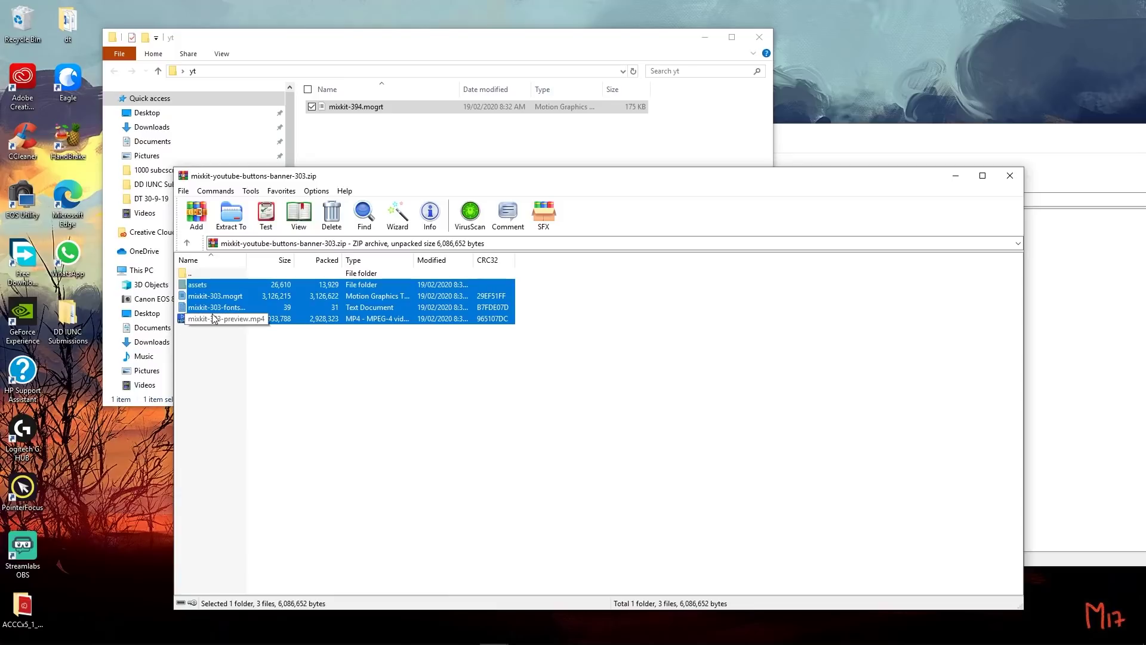
left_click_drag(198, 290, 388, 157)
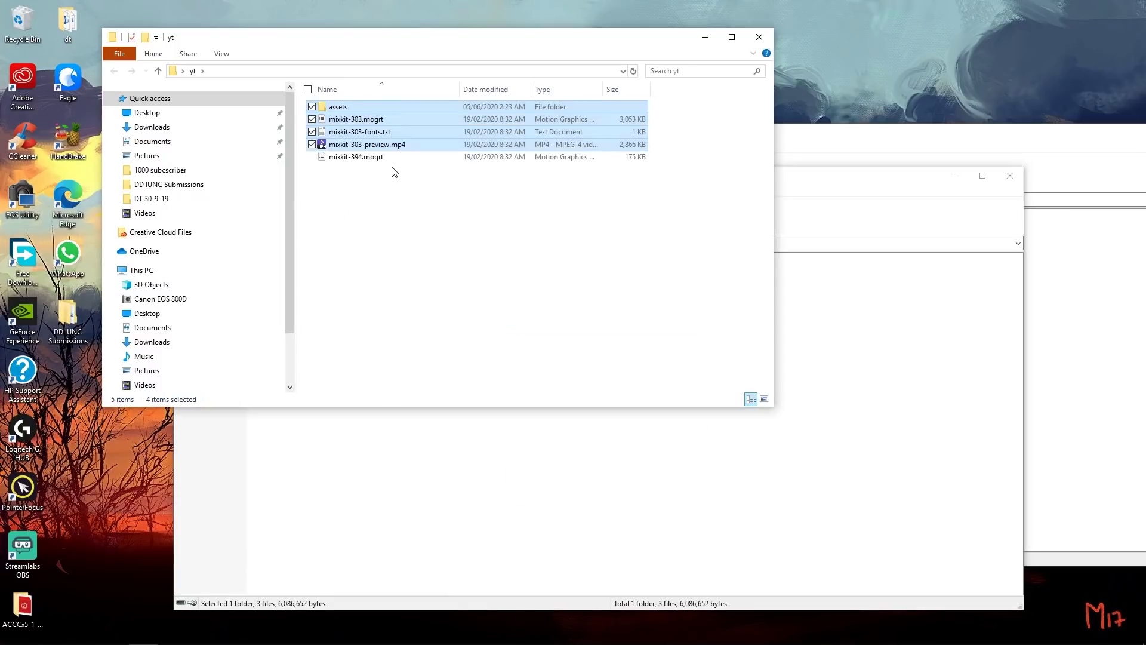
Read mixkit-303-fonts.txt (SFProDisplay Bold and Medium), then bring Premiere Pro back to the front
left_click(347, 146)
double_click(352, 132)
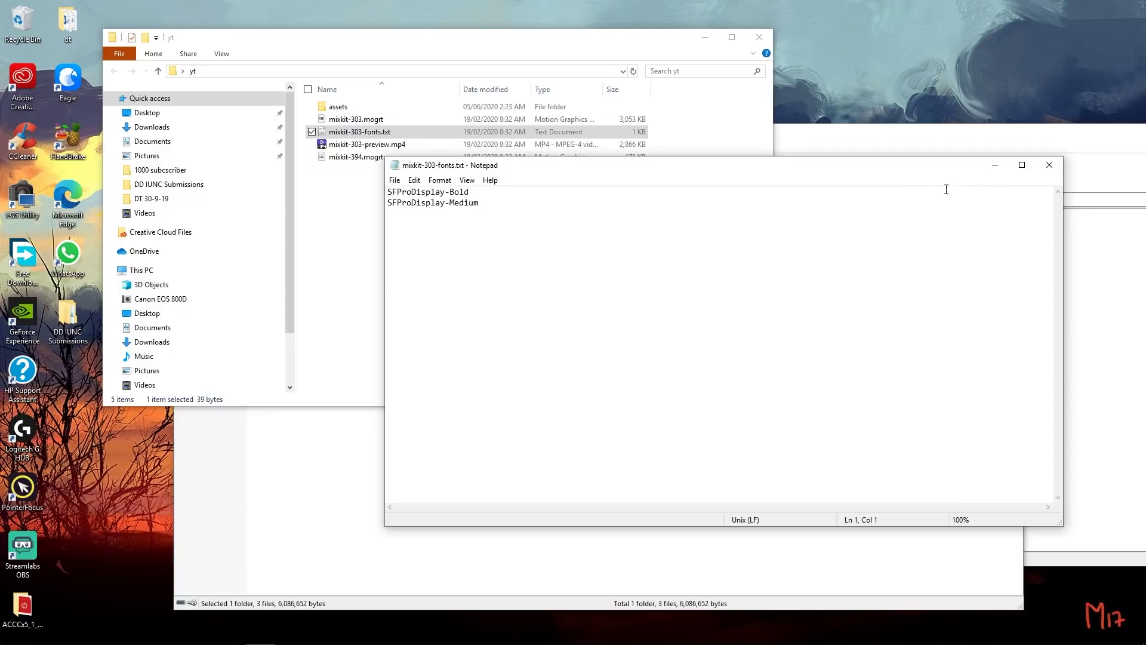
left_click(1040, 173)
left_click(458, 221)
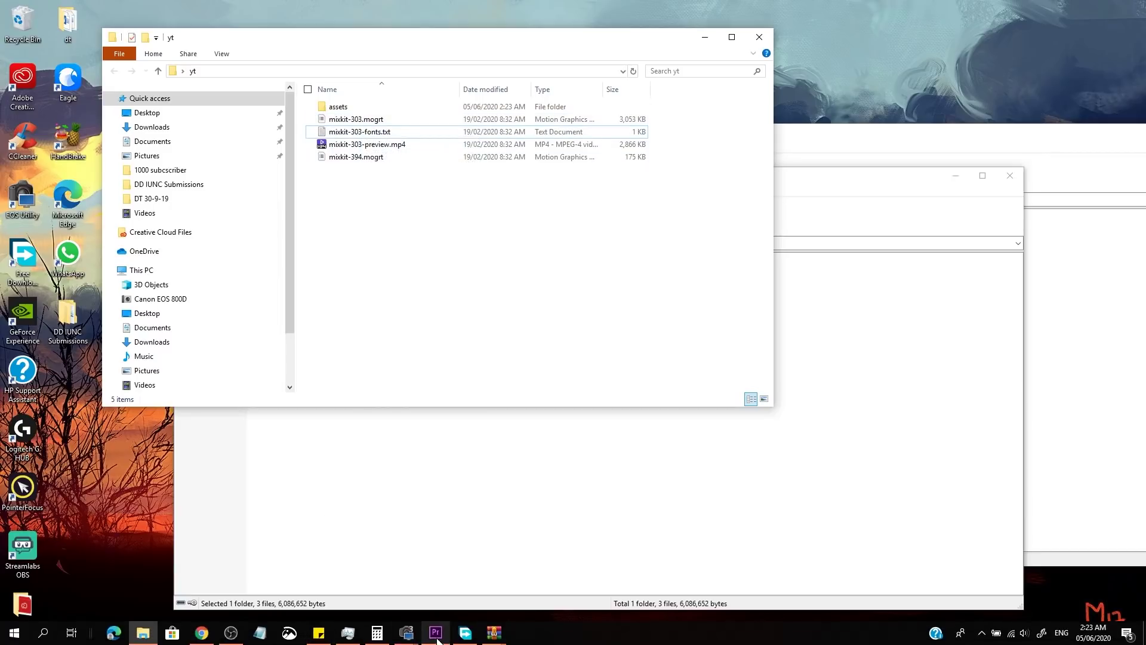
left_click(437, 636)
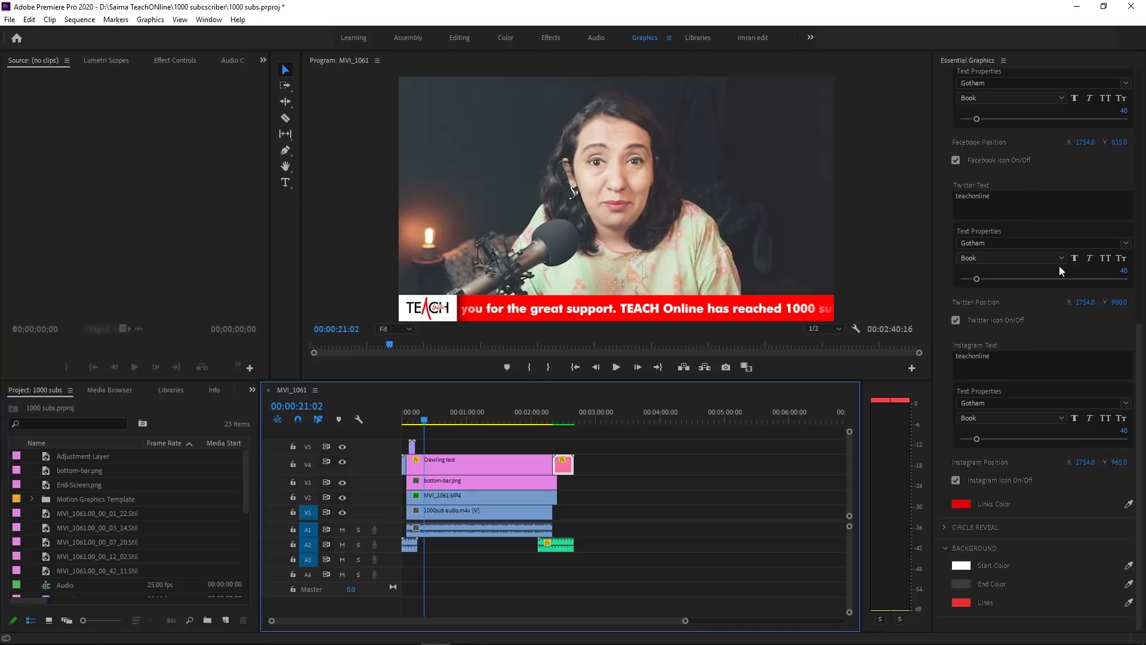
left_click_drag(1143, 400, 1126, 83)
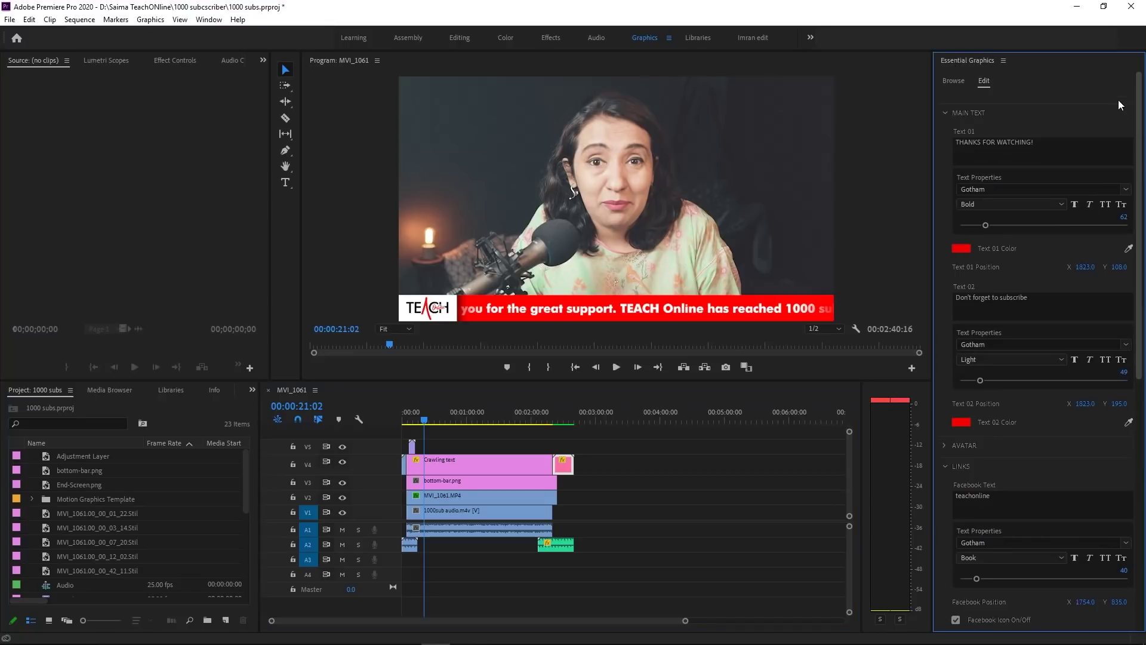
Install mixkit-303.mogrt from the yt folder as a Motion Graphics template
left_click(953, 83)
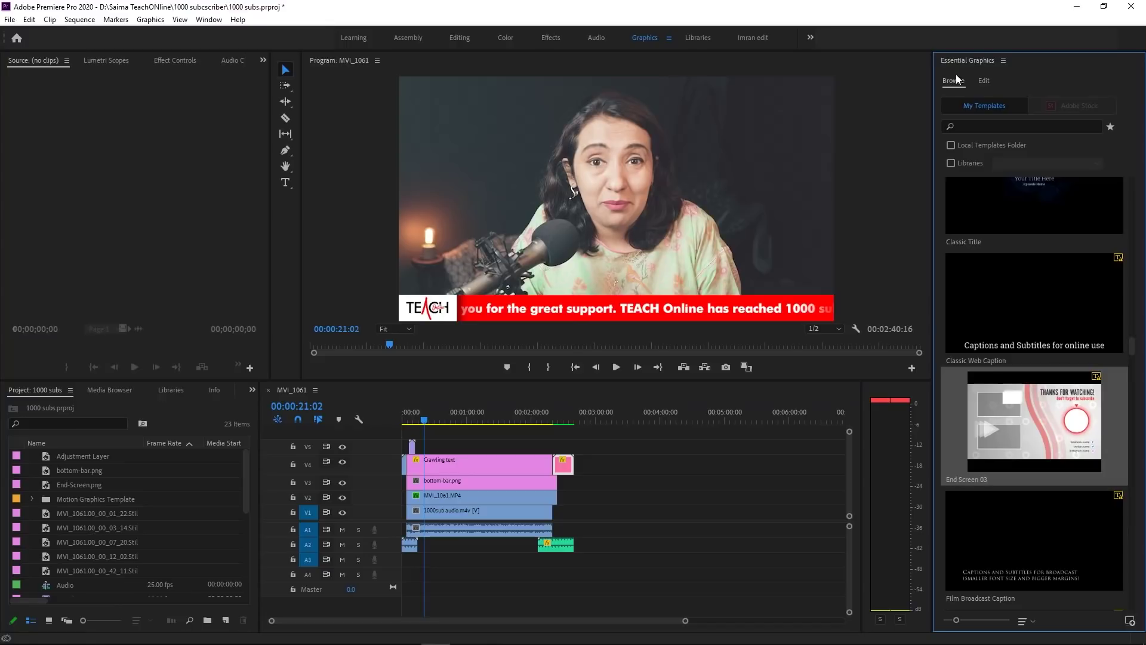
left_click(1130, 623)
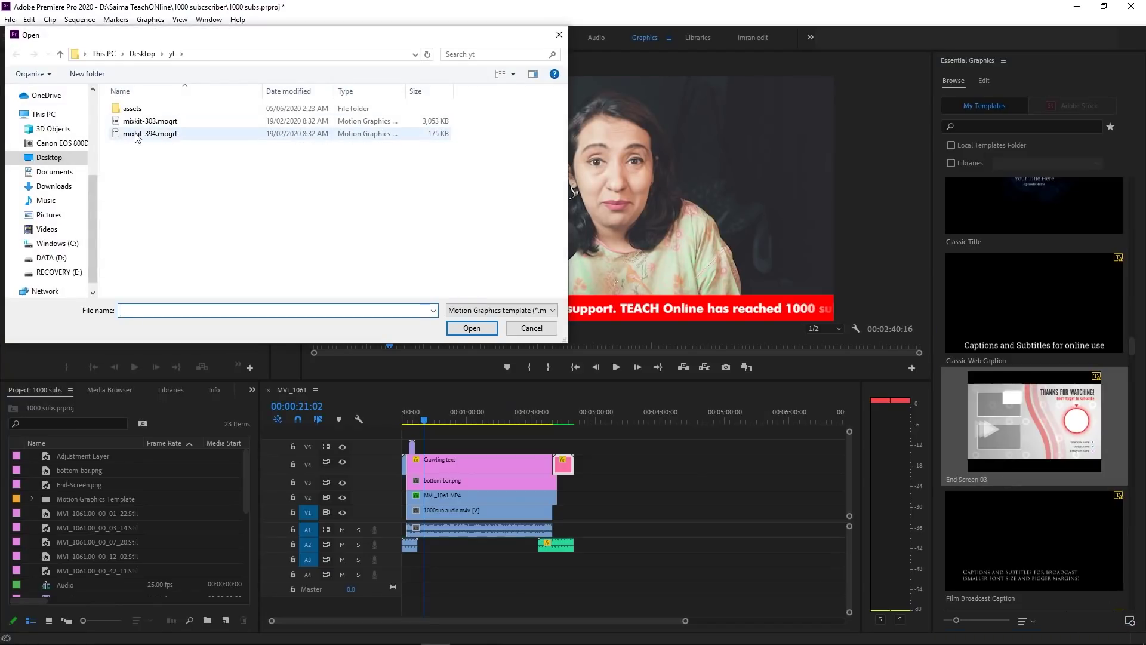
left_click(140, 121)
left_click(470, 328)
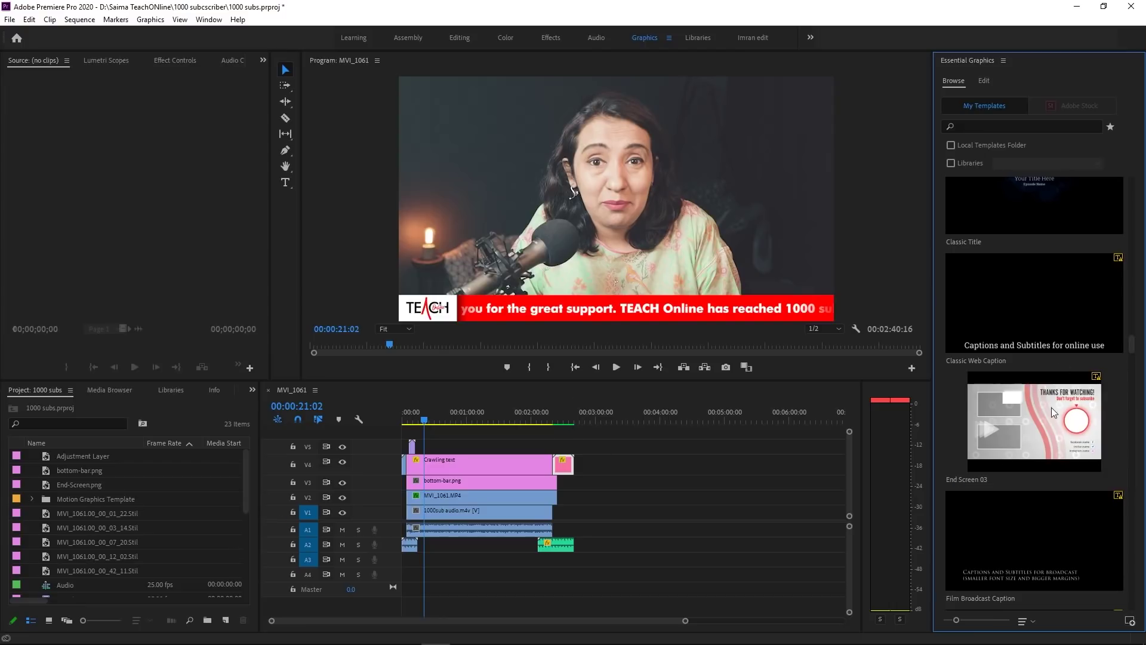
Scroll My Templates down to the newly installed Youtube_Subscribe_4 template
scroll(1047, 409, "down", 3)
scroll(1047, 406, "down", 3)
scroll(1045, 405, "down", 3)
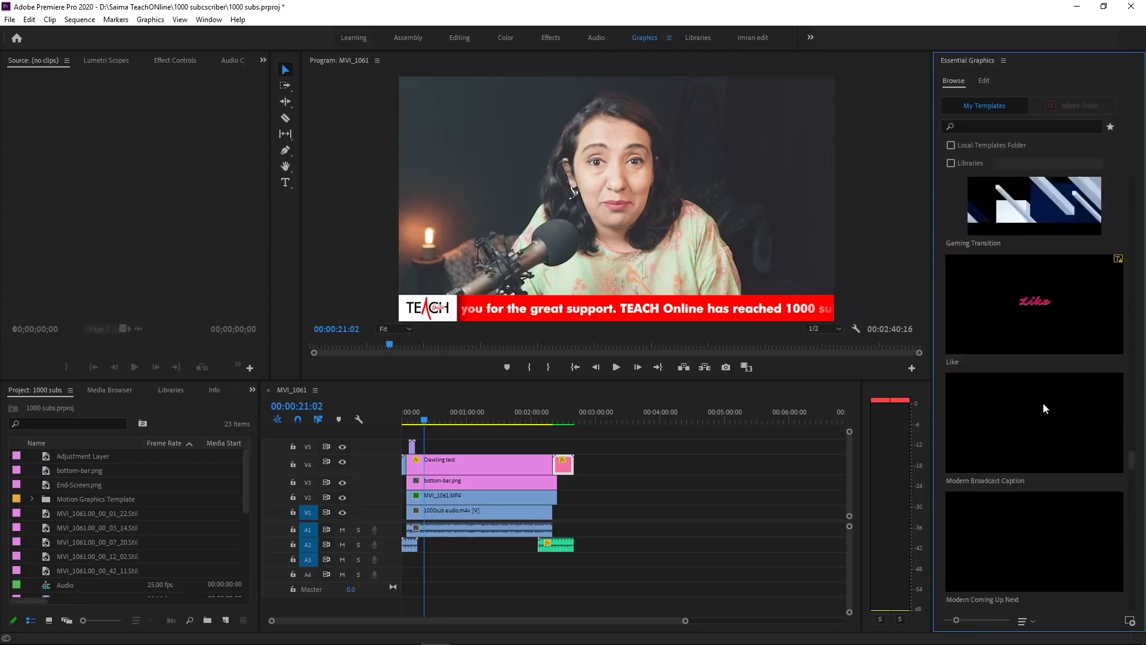
scroll(1044, 403, "down", 3)
scroll(1044, 409, "down", 3)
scroll(1044, 408, "down", 3)
scroll(1043, 409, "down", 3)
scroll(1044, 408, "down", 2)
scroll(1043, 409, "down", 2)
scroll(1043, 409, "down", 2)
scroll(1043, 408, "down", 2)
scroll(1032, 466, "down", 2)
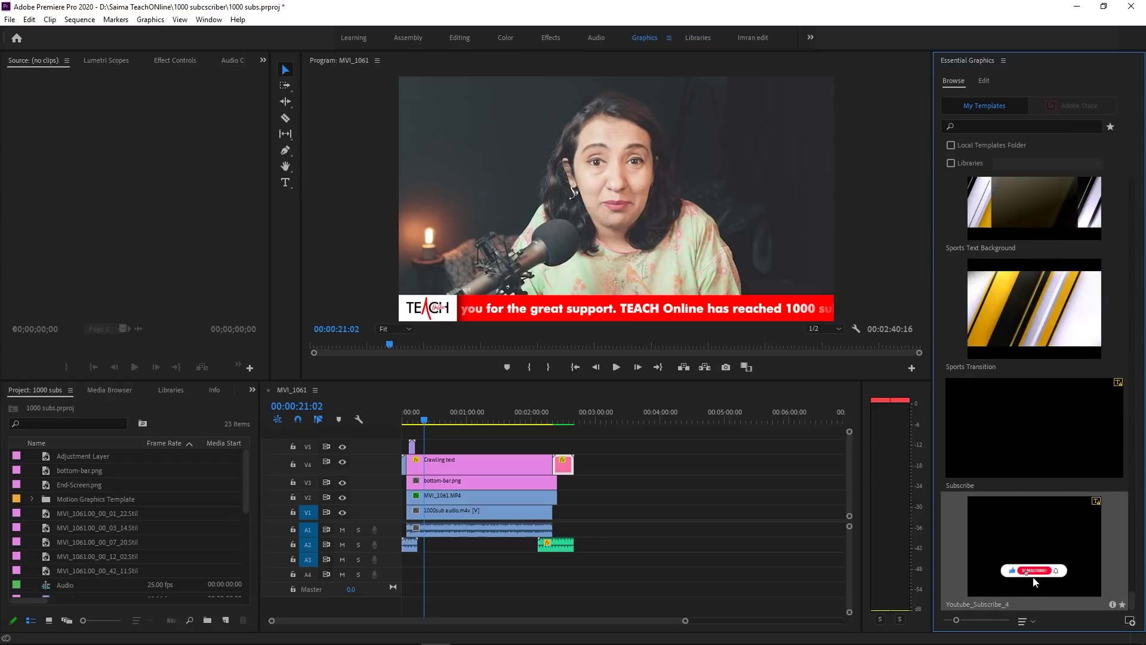
Place Youtube_Subscribe_4 on V5, dismiss both font warnings, and park the playhead at 00:00:23:22
left_click_drag(919, 533, 429, 447)
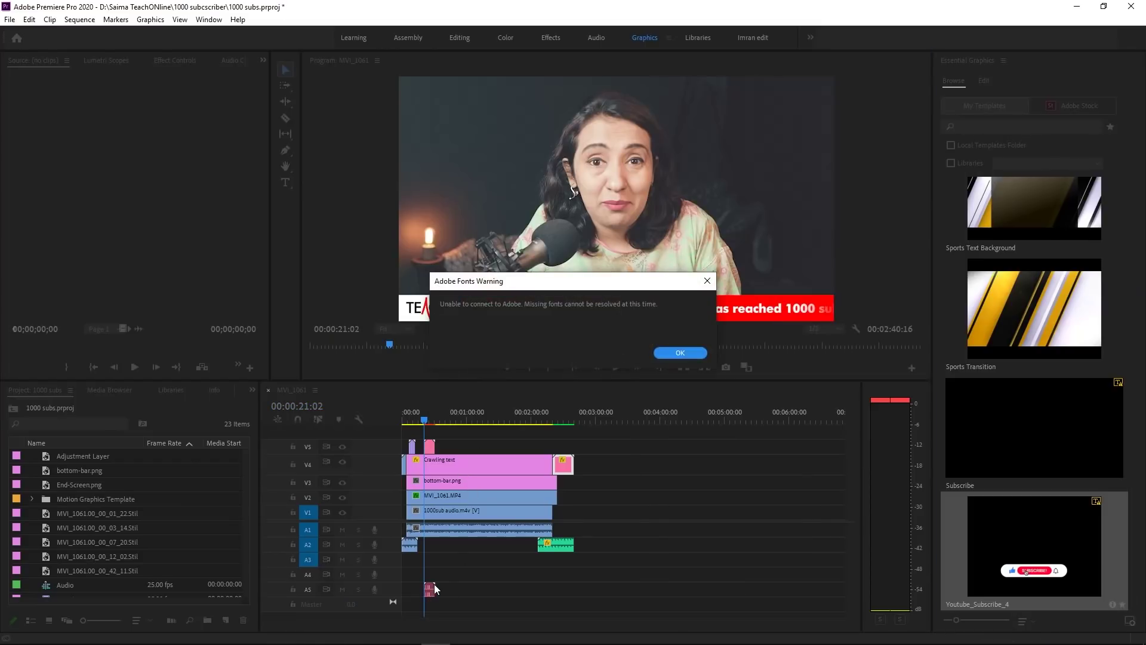
left_click(684, 352)
left_click(703, 431)
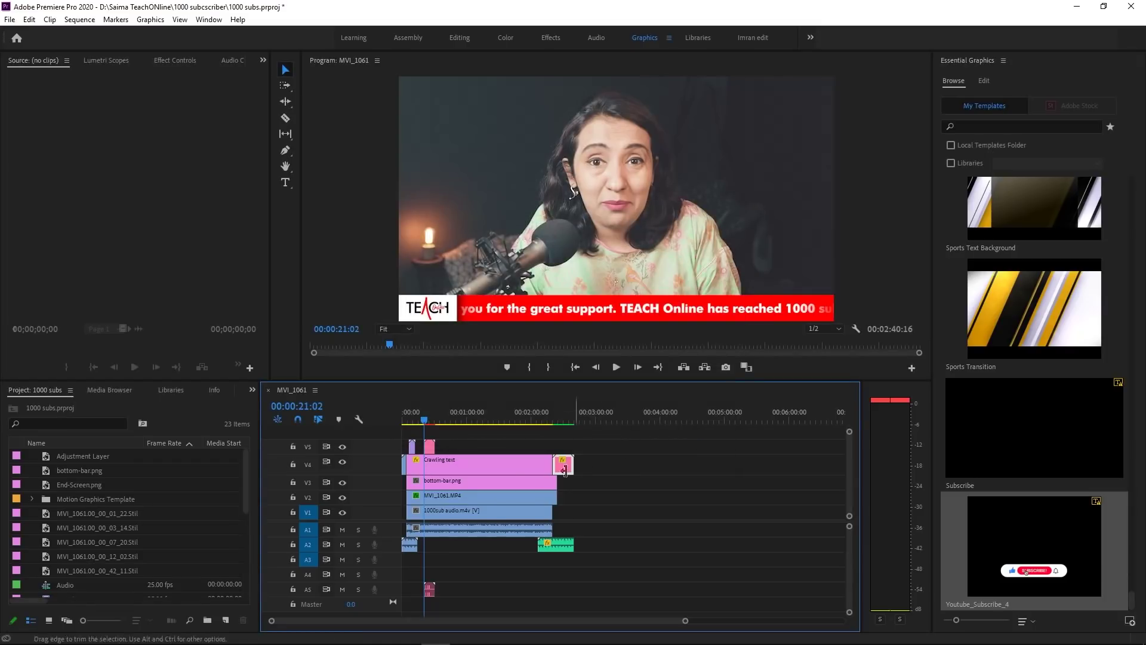
left_click(428, 421)
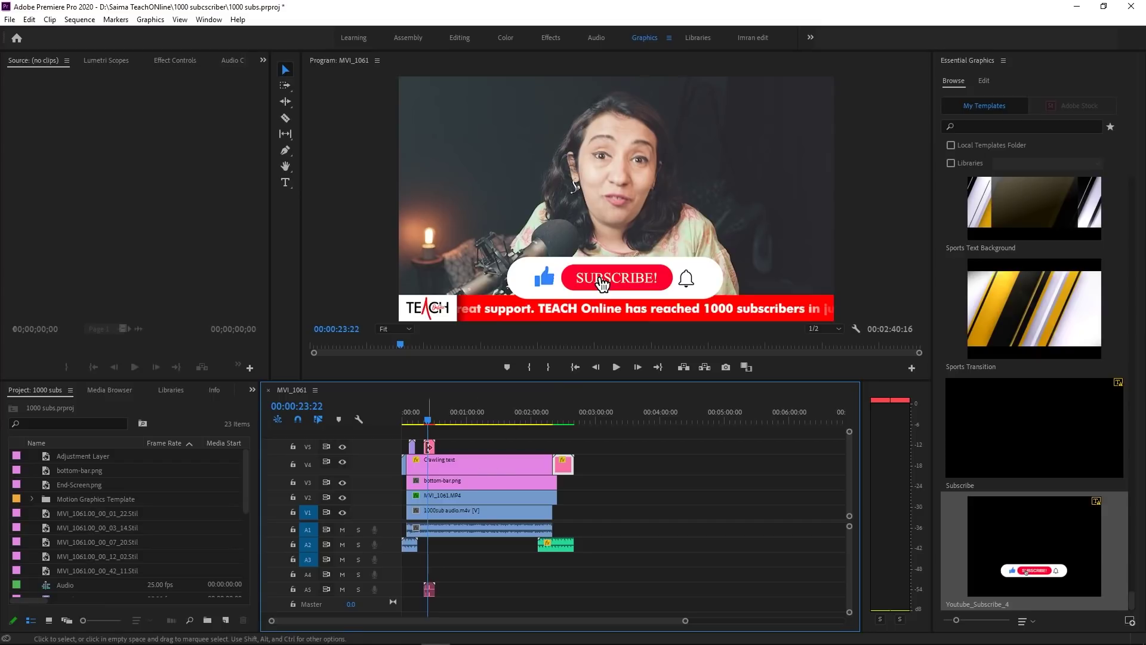
Set the subscribe graphic's SUBSCRIBE! text font to Gotham Bold
left_click(430, 447)
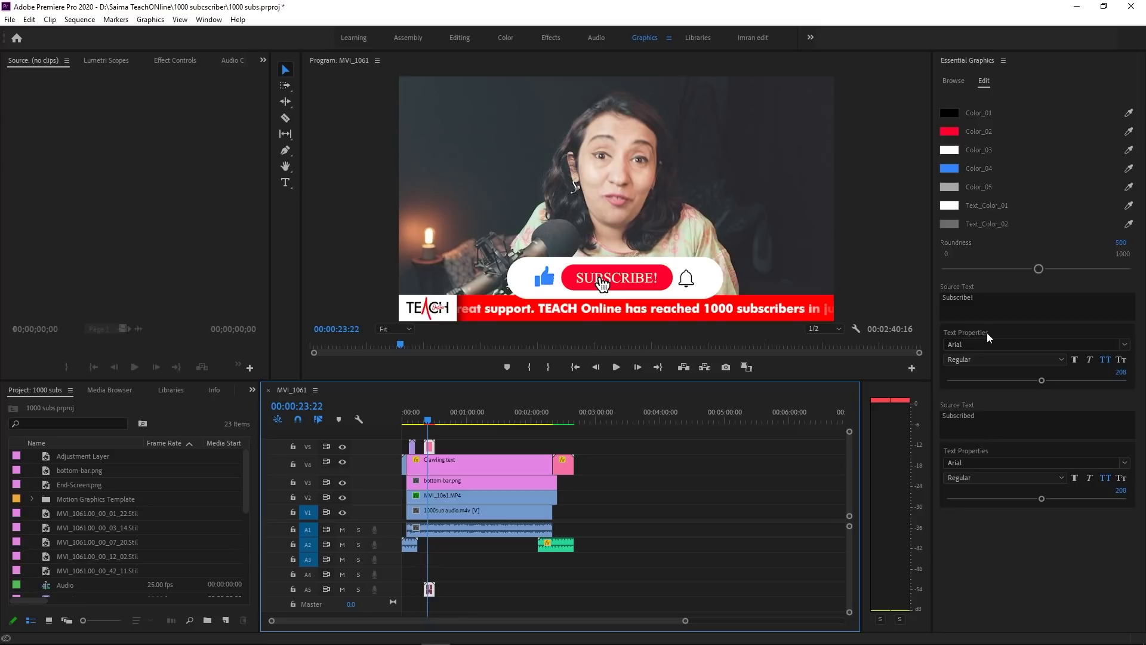
left_click(999, 344)
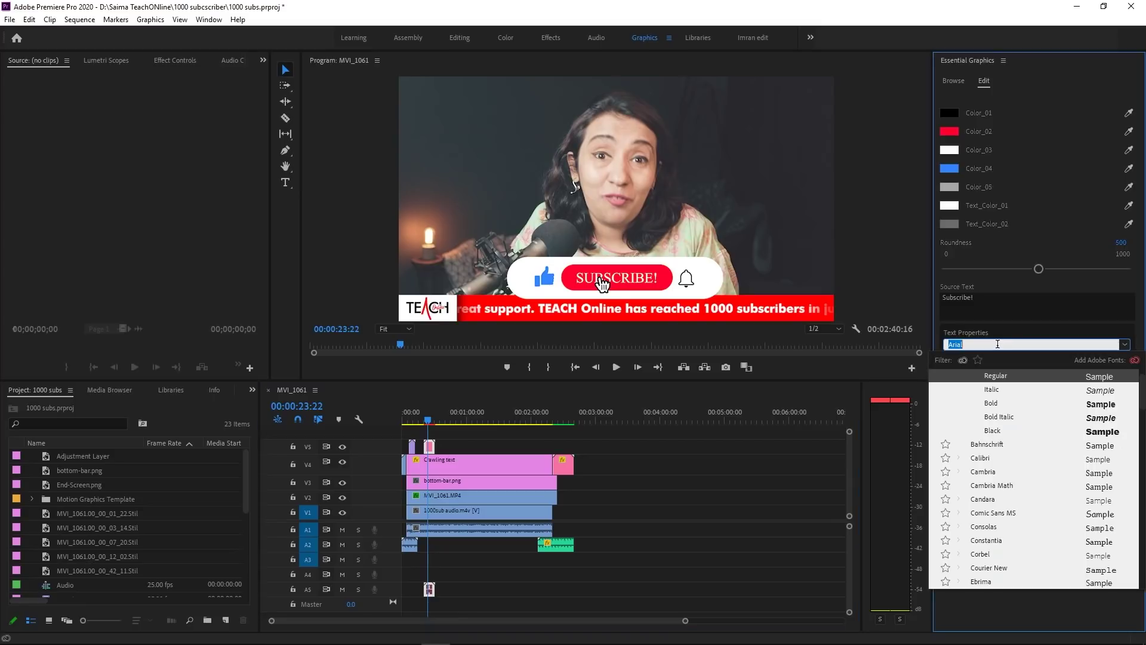
type("got")
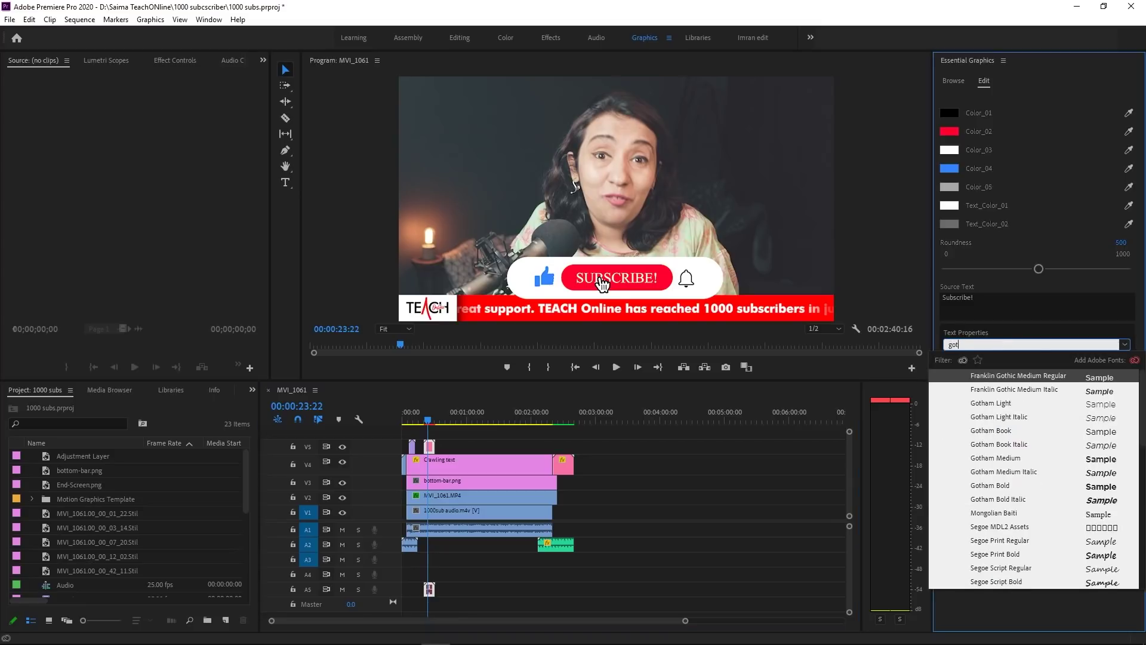
type("h")
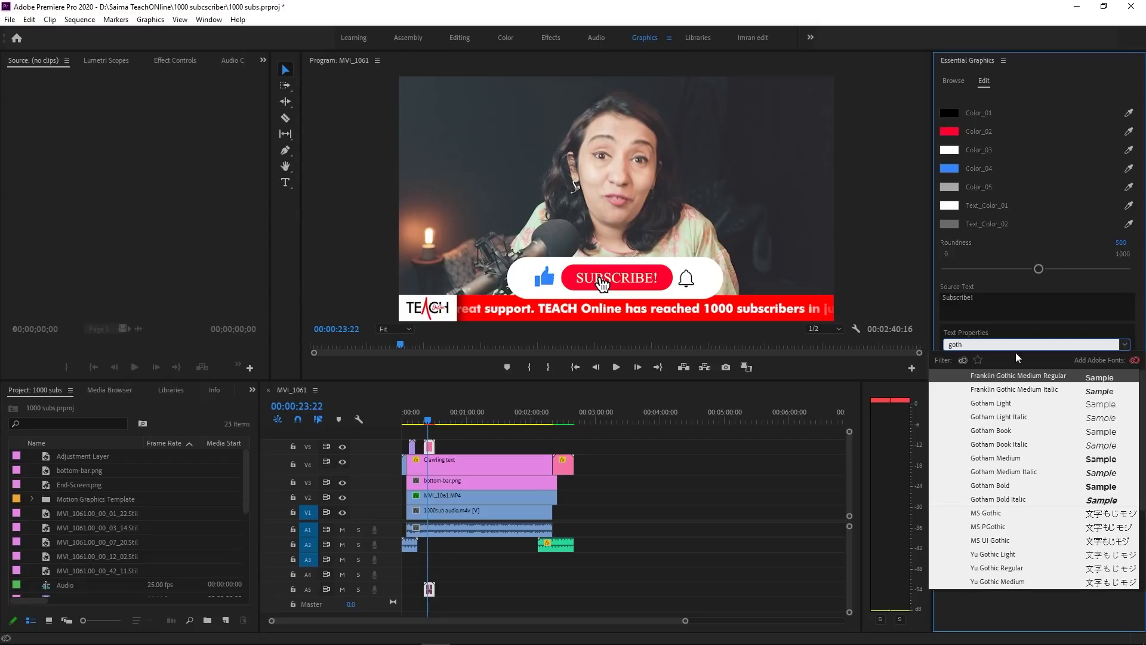
left_click(989, 485)
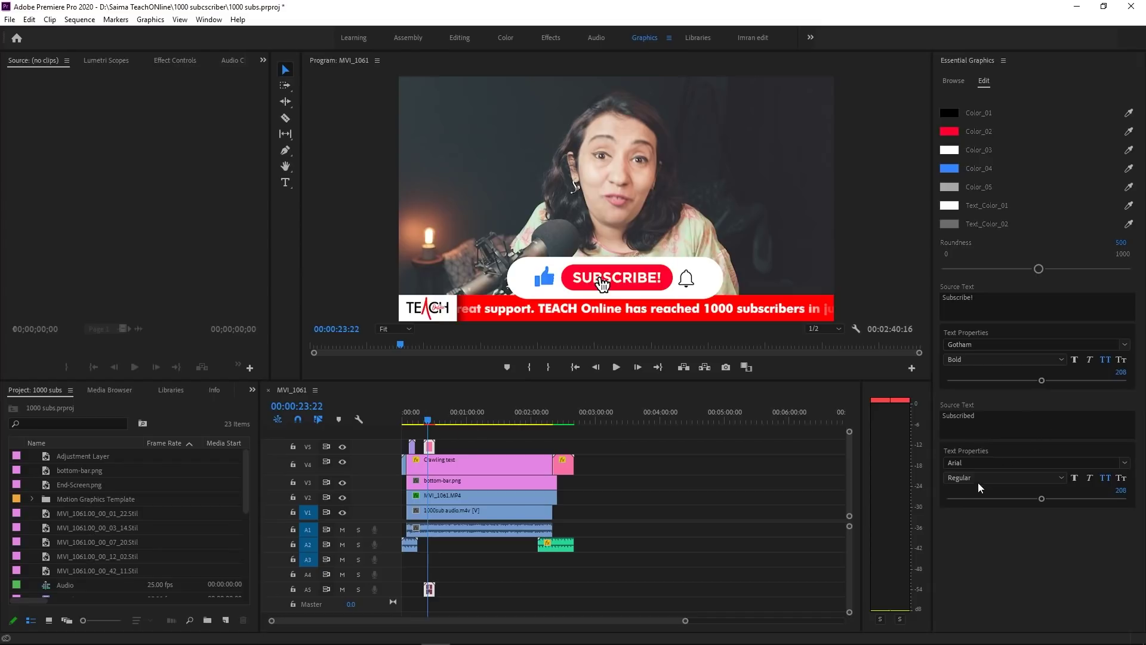
At 00:00:25:13, change the SUBSCRIBED text from Arial Regular to Gotham Bold
left_click(987, 464)
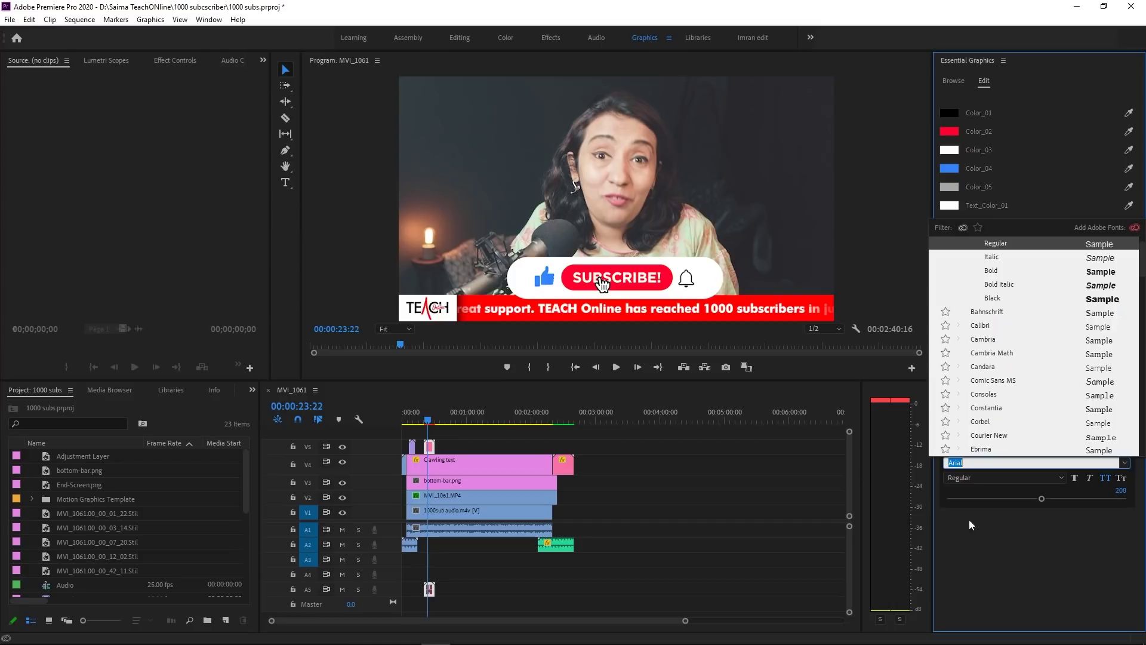
left_click(1005, 553)
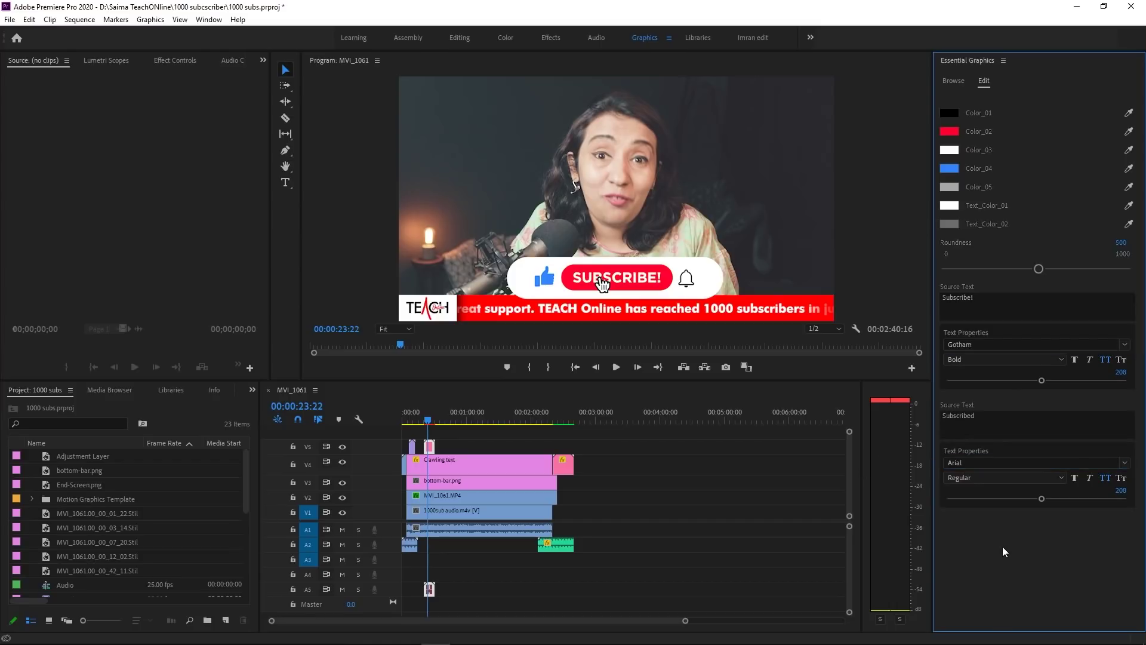
left_click(429, 421)
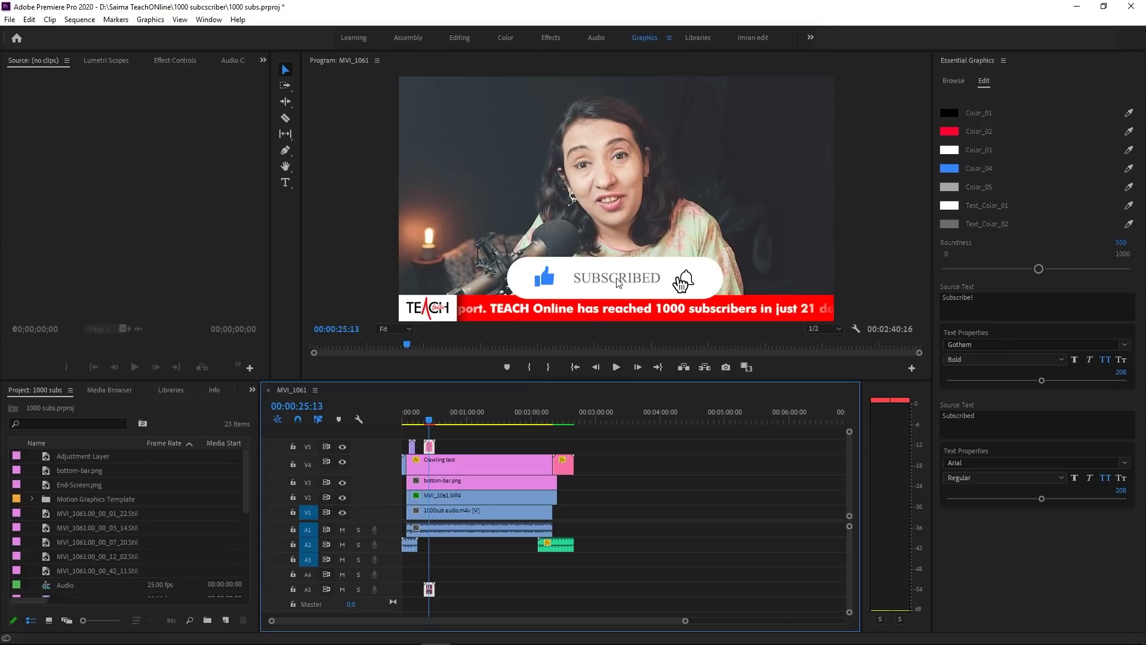
left_click(990, 463)
type("gotham")
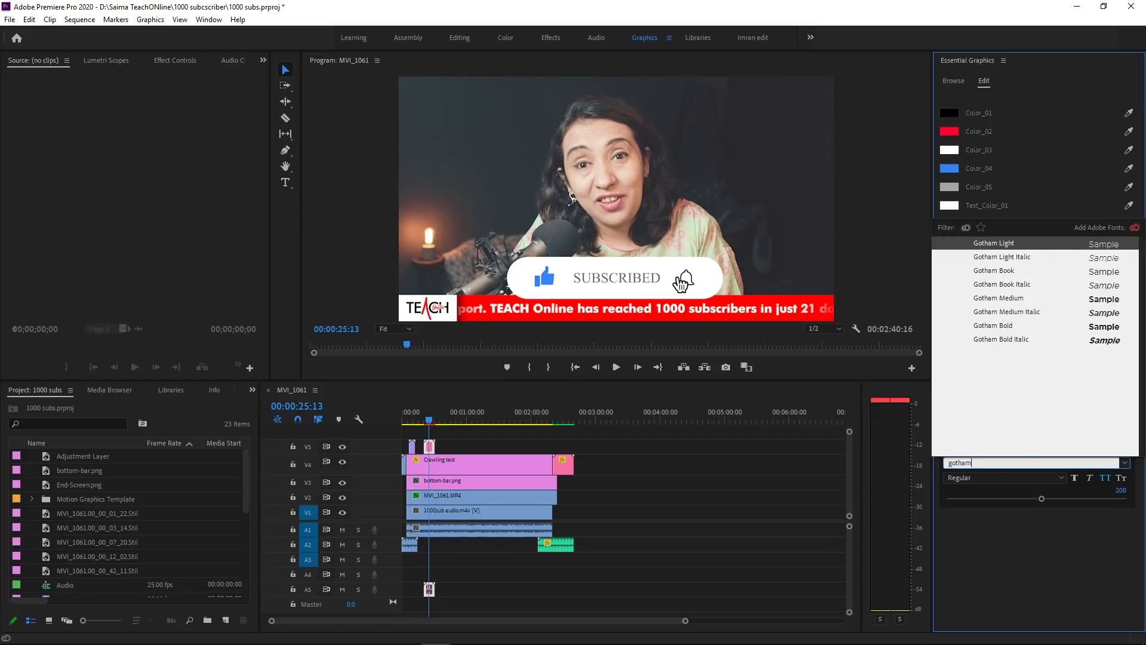
left_click(997, 326)
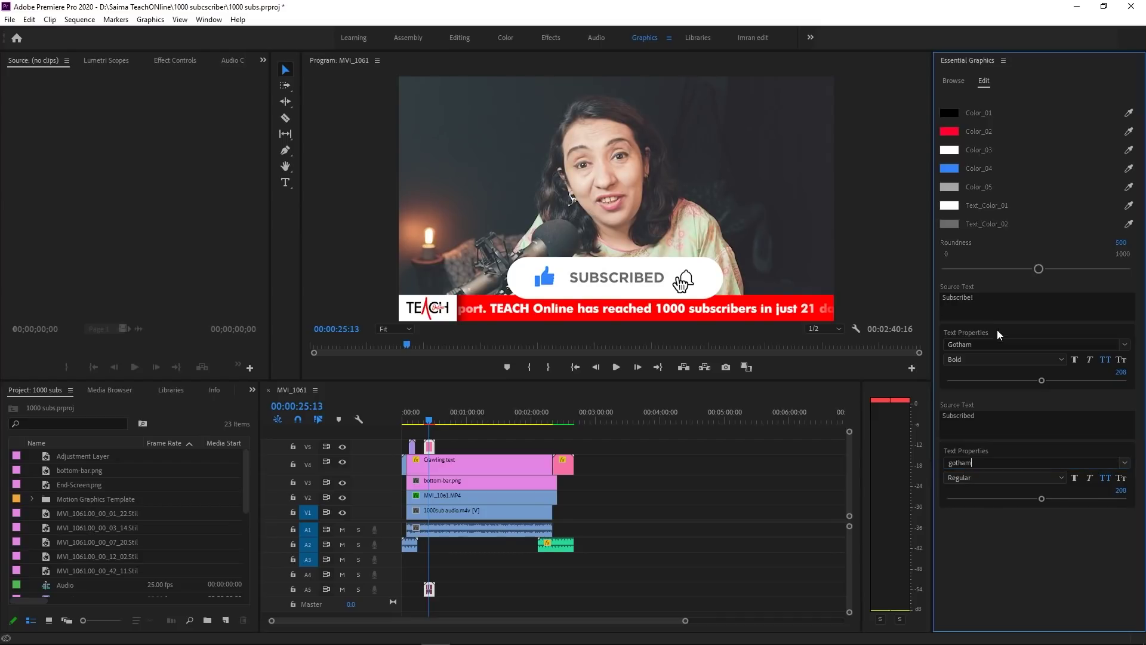
left_click(425, 421)
Preview the button, move its sound clip from A5 to A3, and park the playhead at 00:00:22:05
key("space")
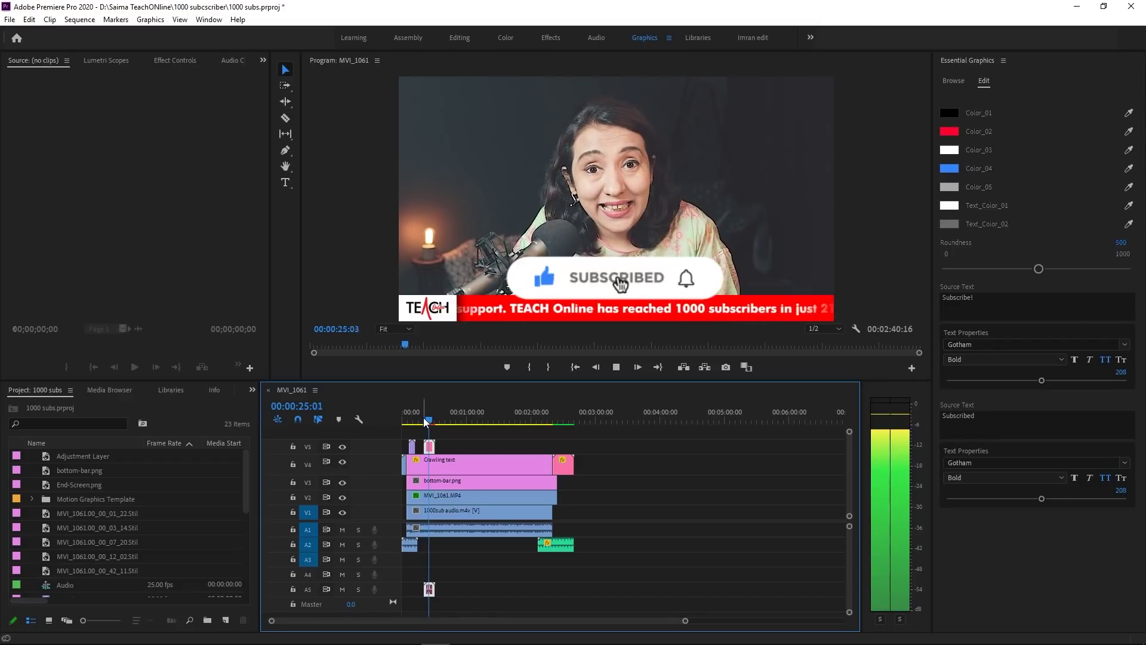
key("space")
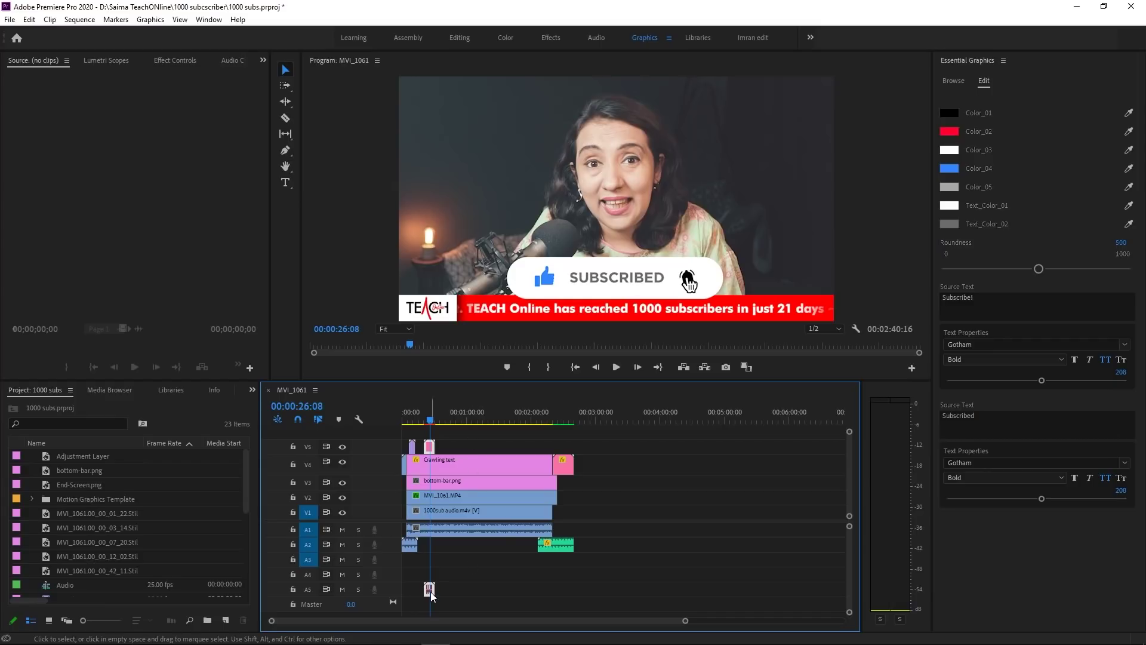
left_click_drag(431, 592, 431, 565)
left_click(426, 420)
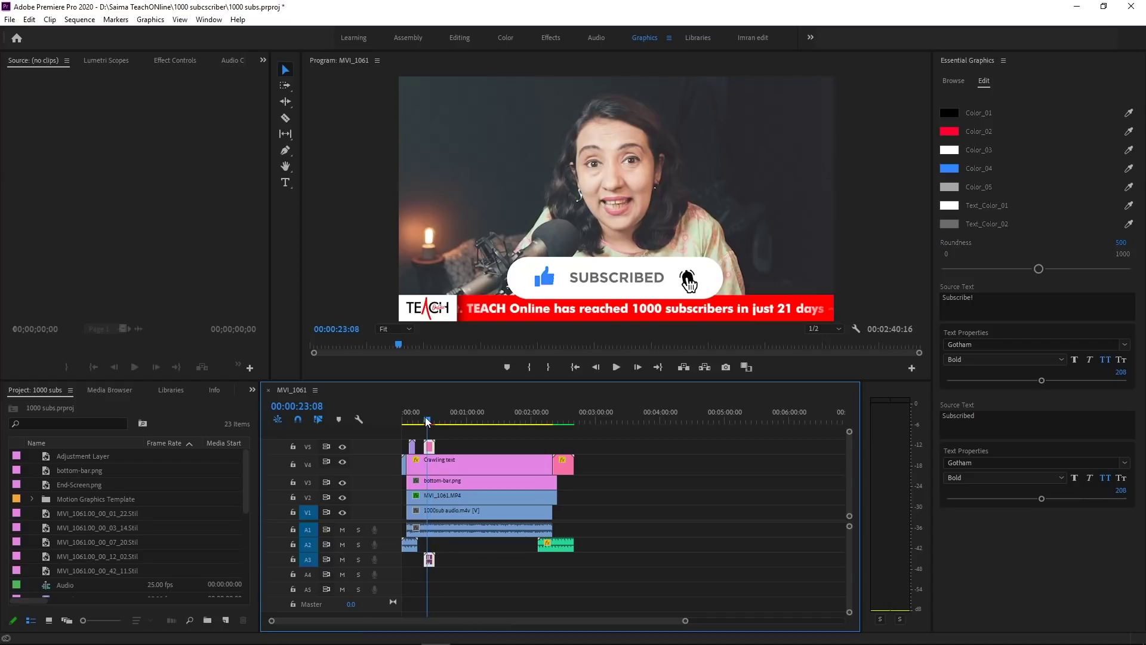
left_click(425, 420)
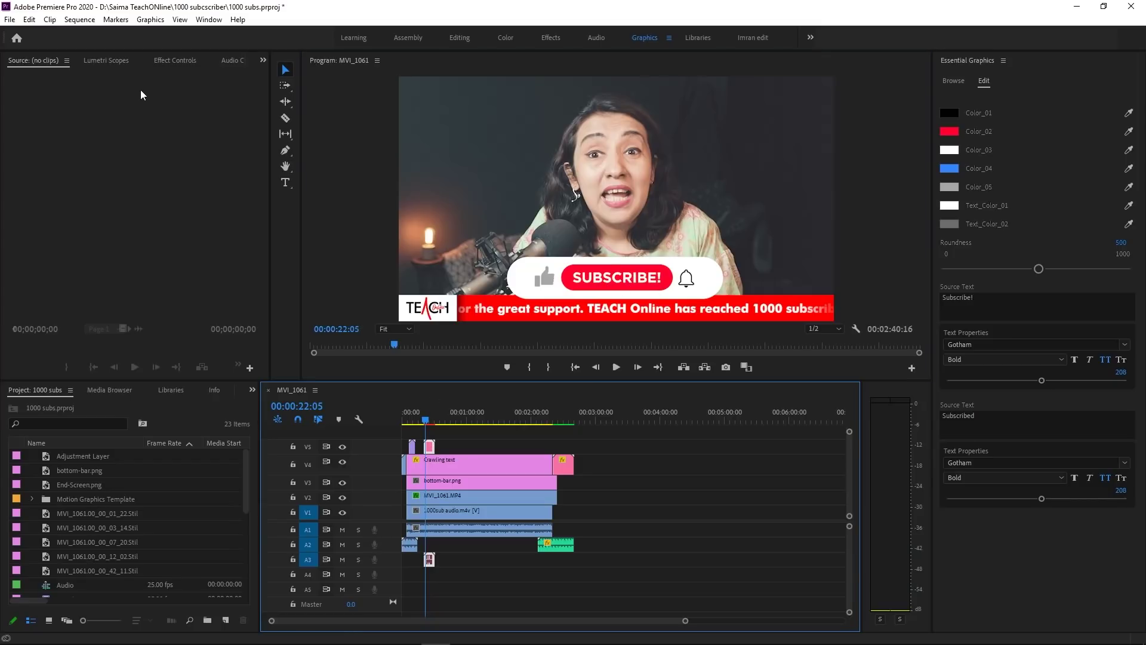
Scale the subscribe clip to 53 and set its Position to 960, 707, above the bottom bar
left_click(174, 61)
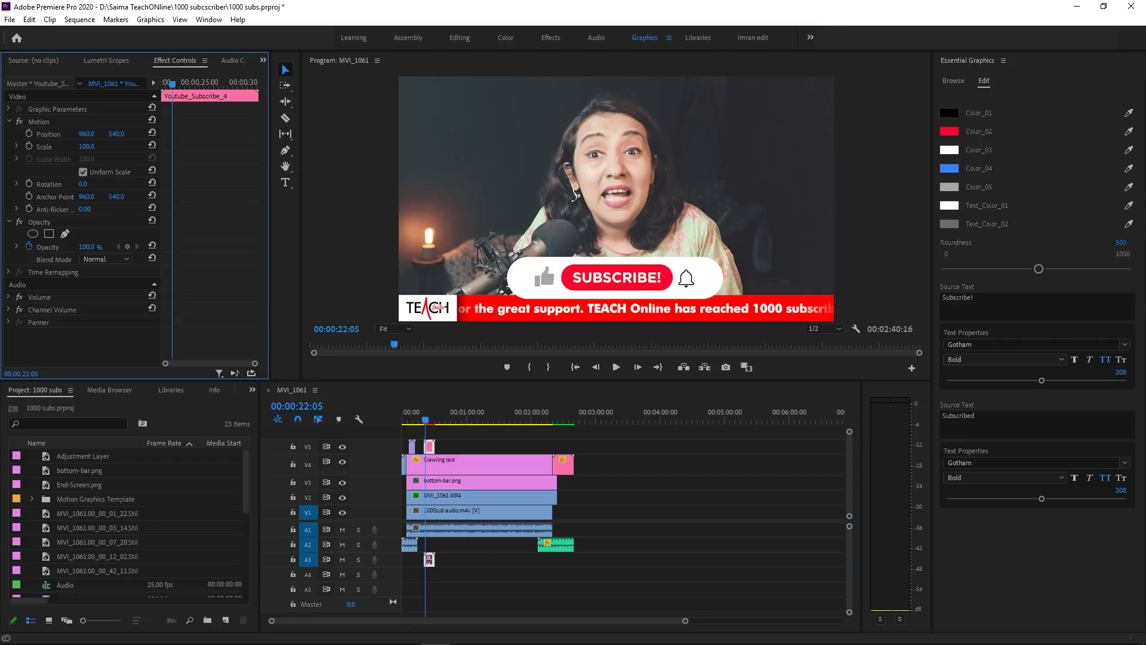
left_click_drag(86, 146, 65, 146)
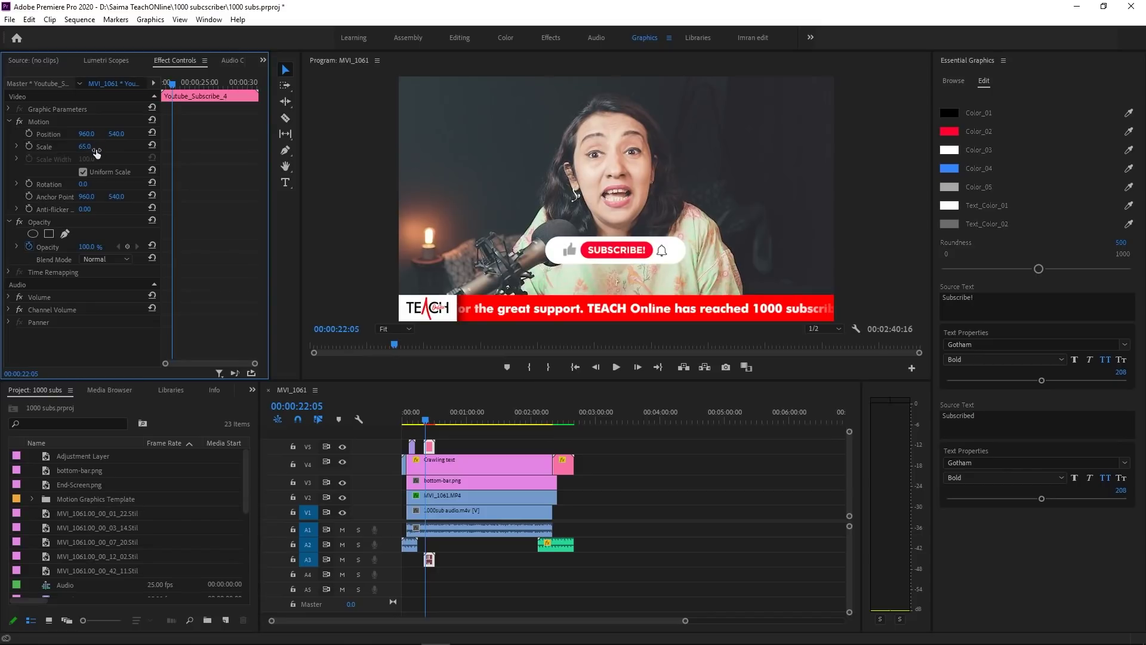
left_click_drag(87, 151, 95, 147)
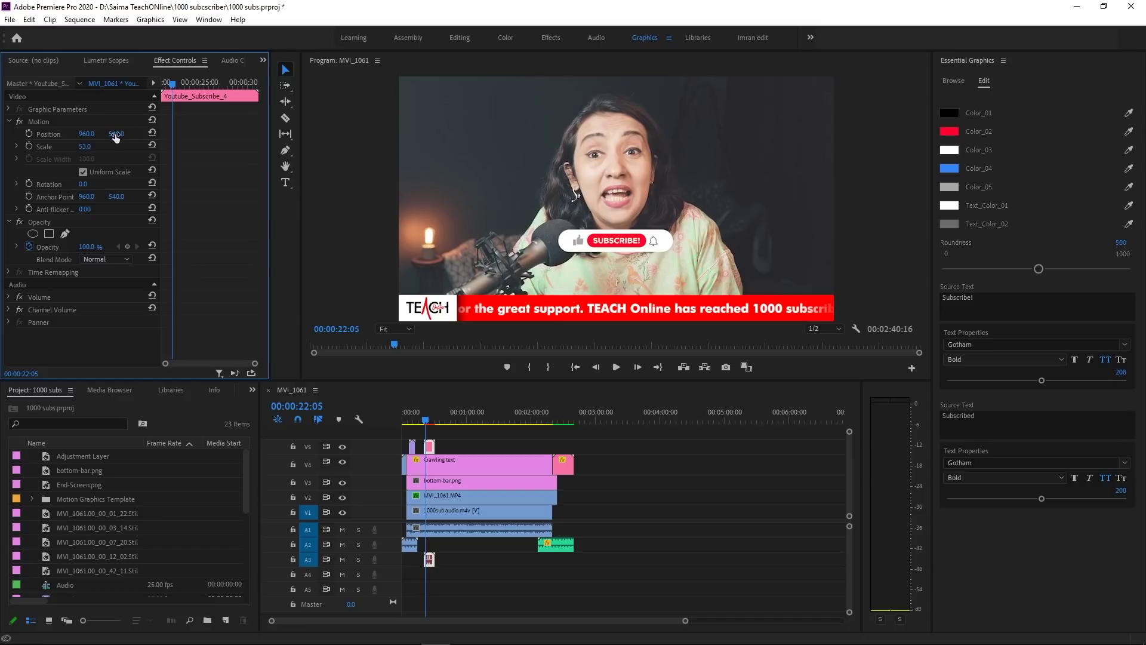
mouse_move(116, 134)
left_mouse_down()
mouse_move(149, 134)
mouse_move(123, 135)
left_mouse_up()
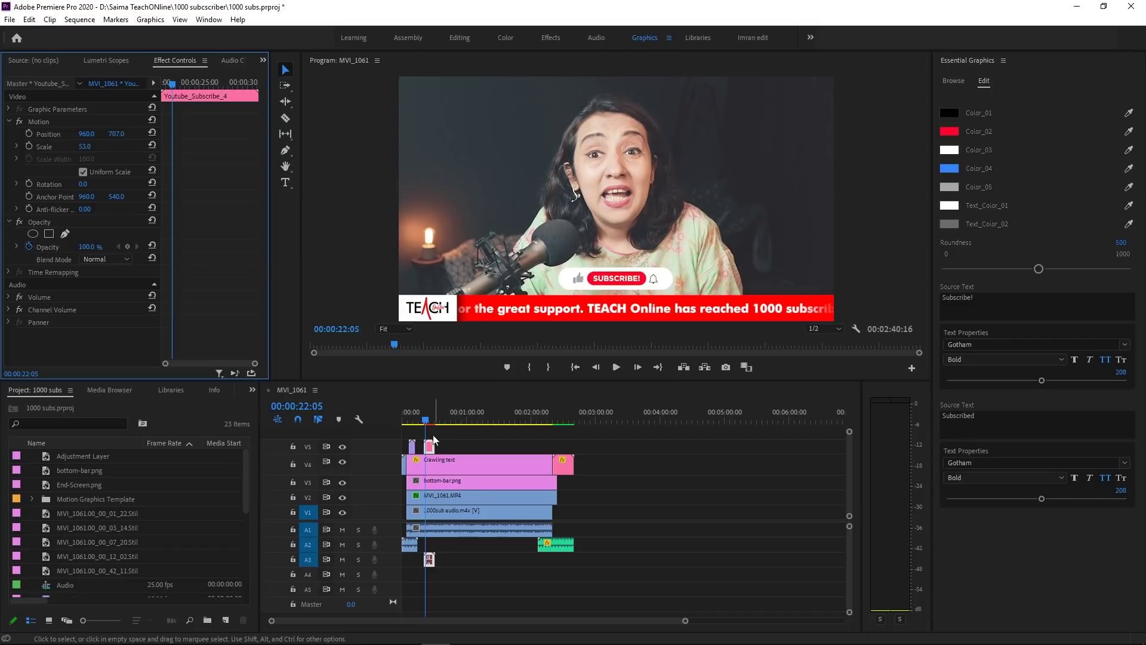
left_click_drag(431, 446, 475, 452)
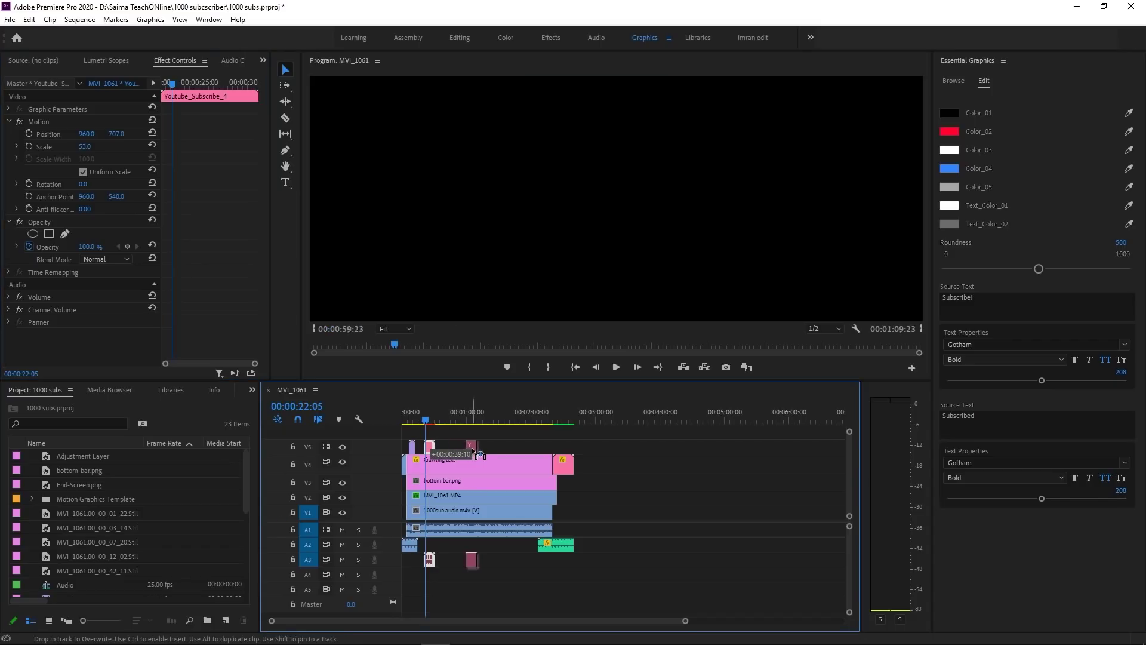
Duplicate the V5 subscribe clip with its A3 sound near 00:01:00 and again further right
key("Escape")
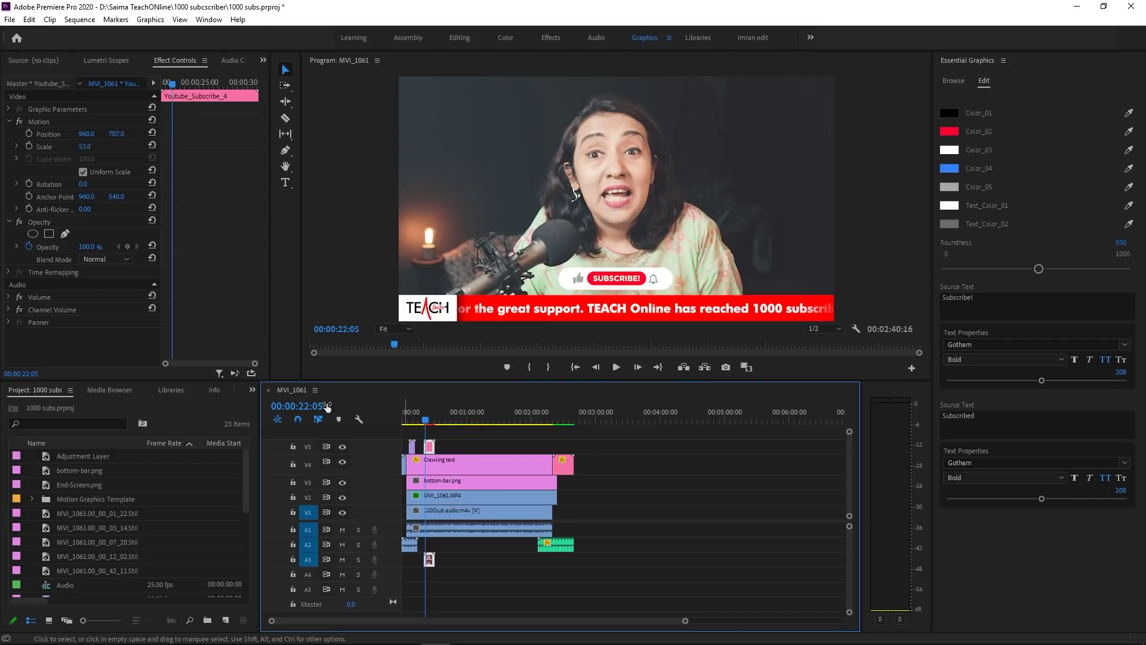
left_click(285, 75)
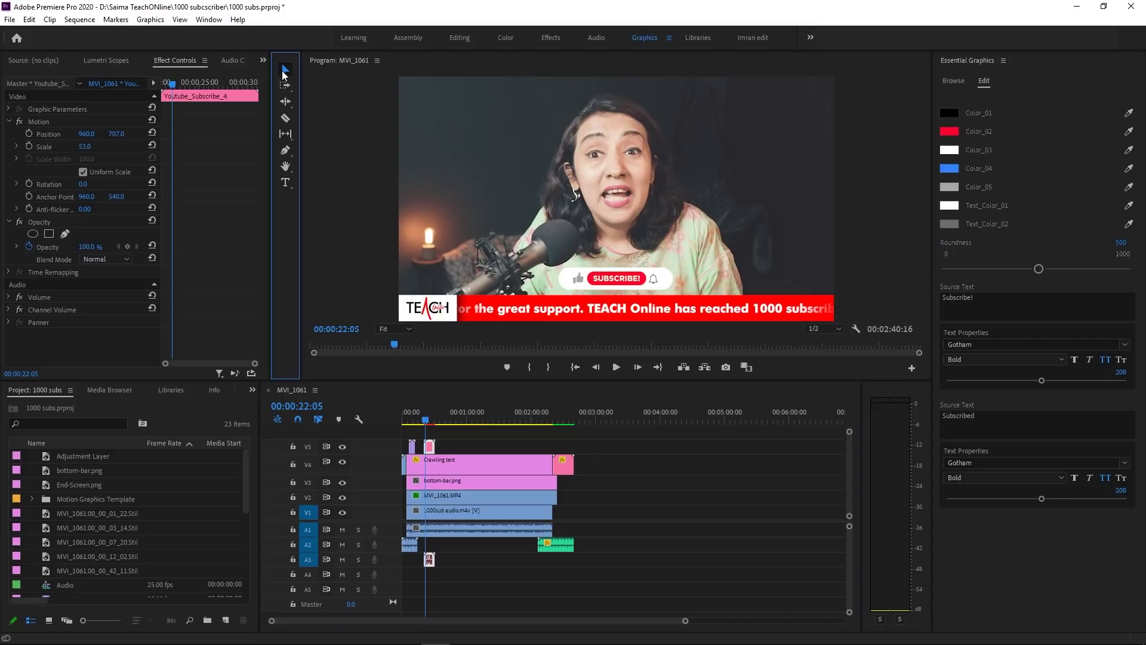
left_click(431, 451)
left_click_drag(431, 452, 471, 452)
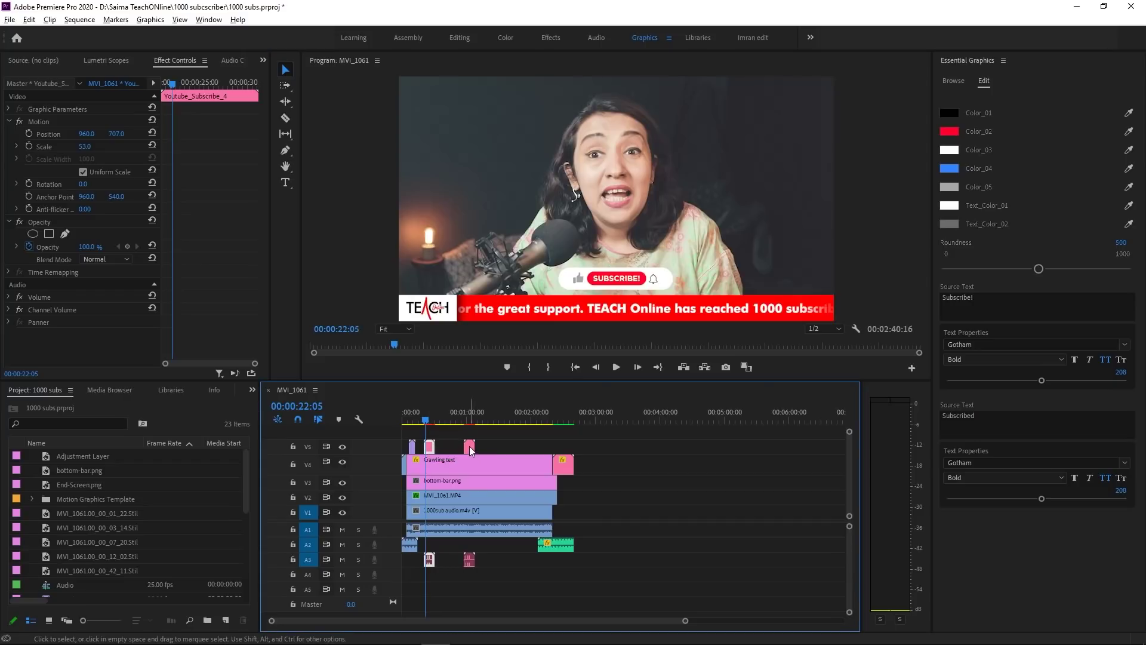
left_click(470, 448)
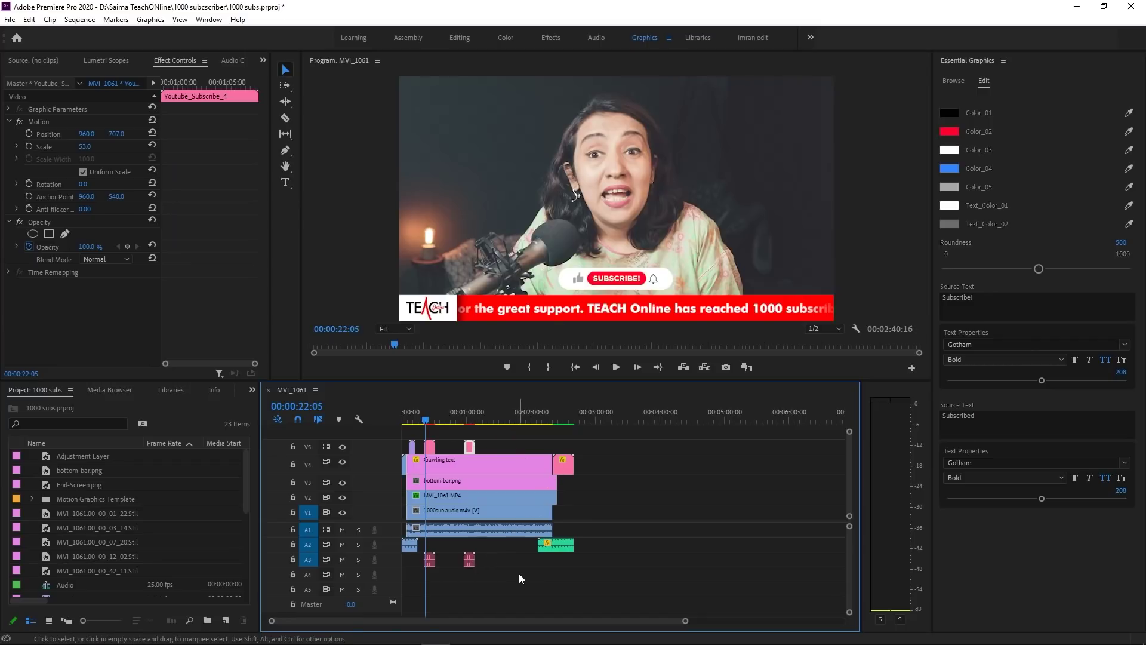
left_click(470, 449)
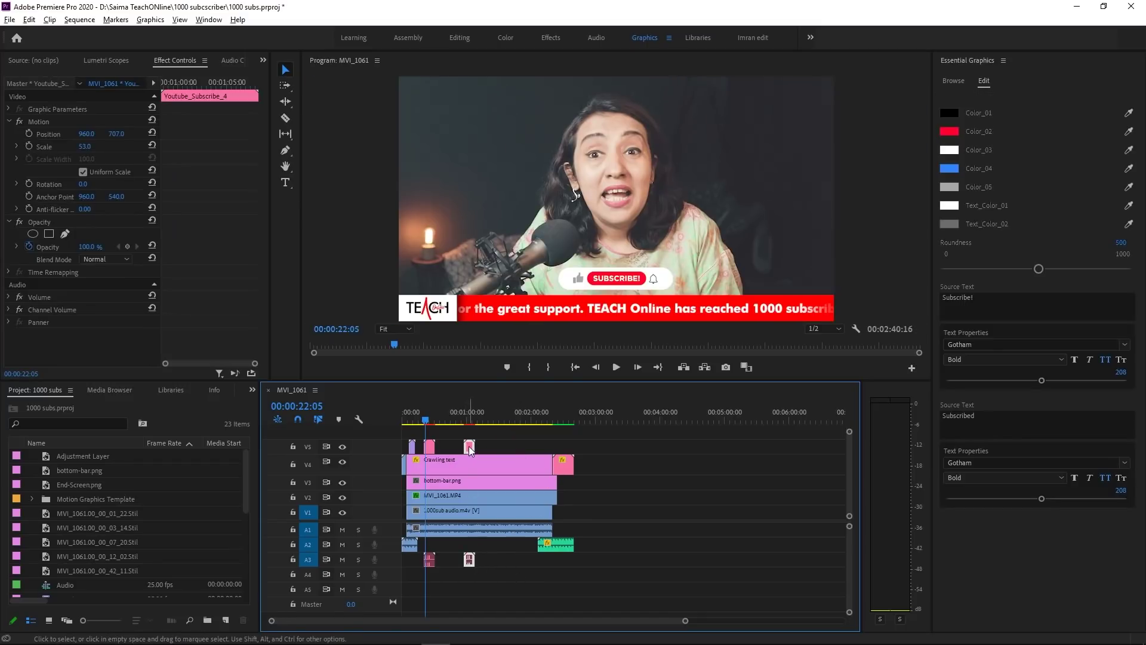
left_click_drag(473, 451, 517, 453)
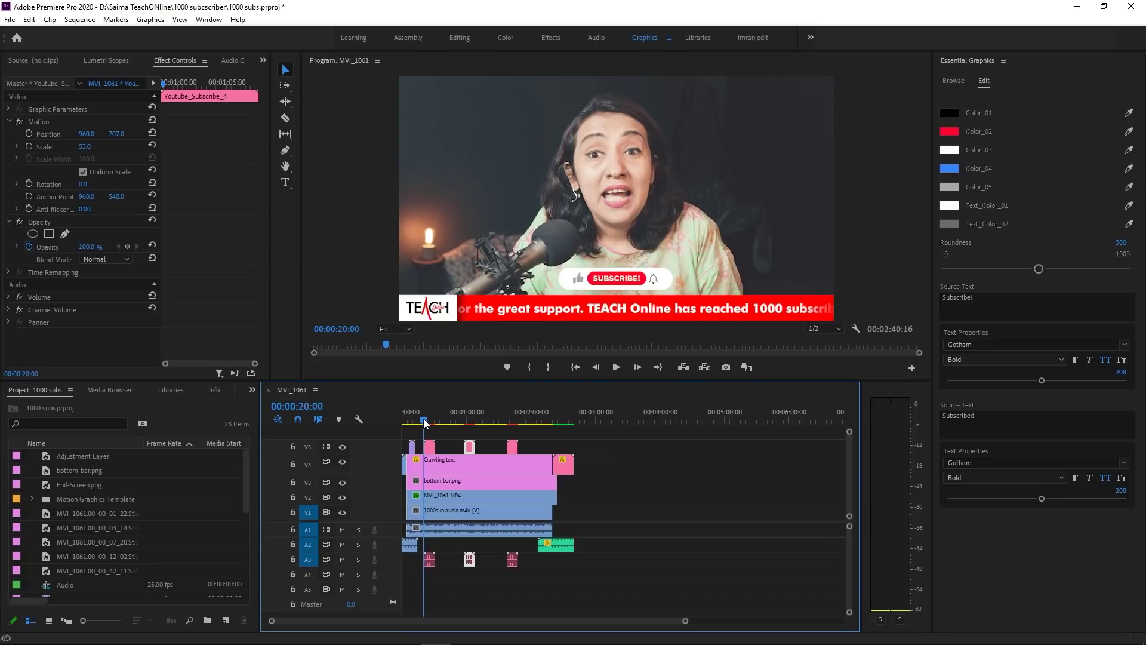
key("space")
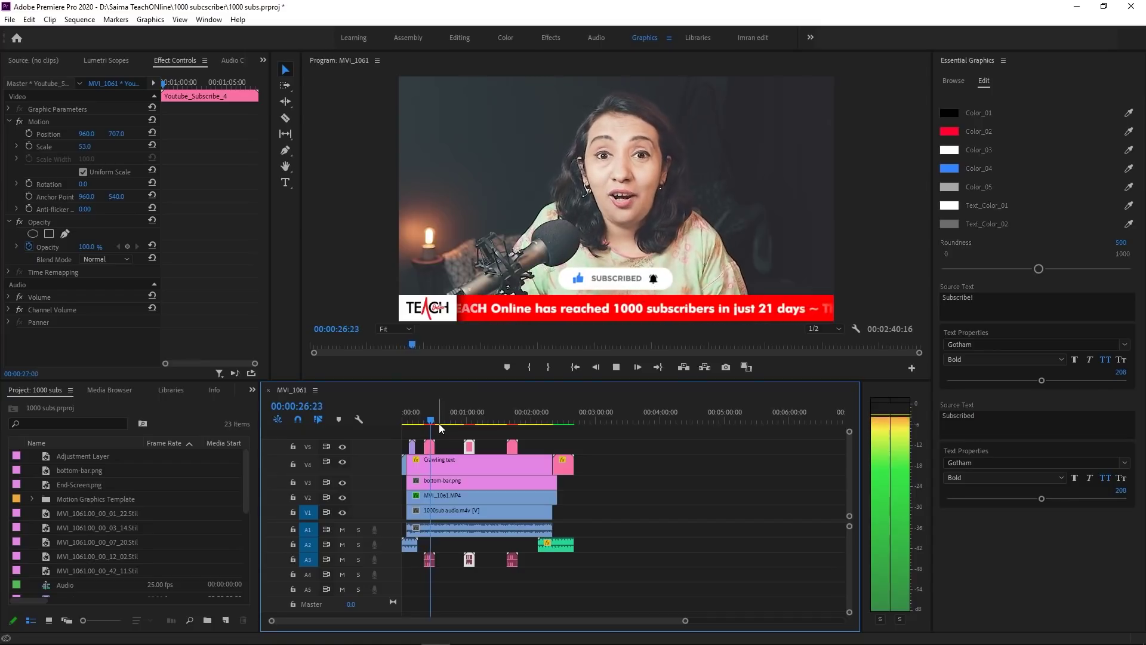
key("space")
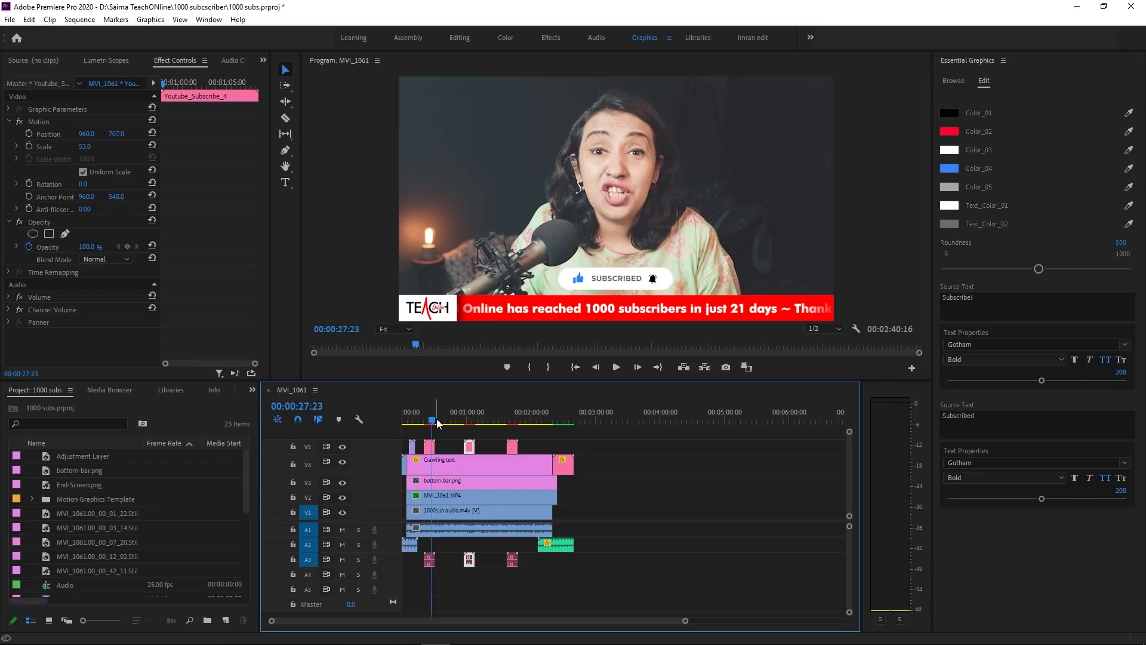
left_click_drag(431, 420, 412, 420)
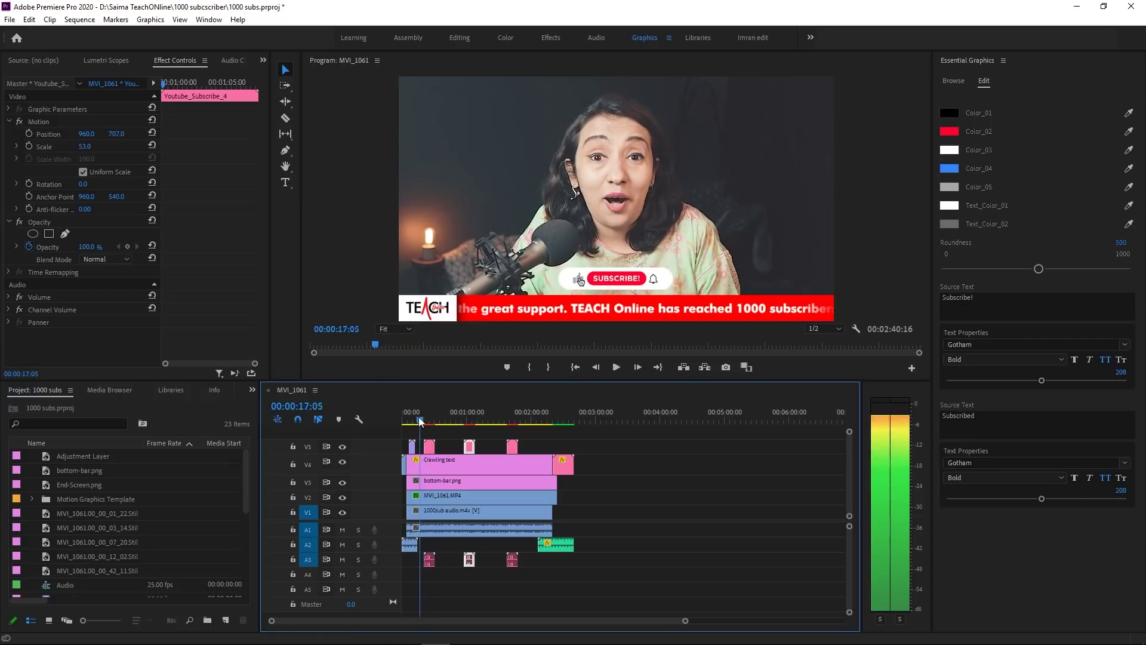
left_click_drag(412, 420, 411, 420)
key("space")
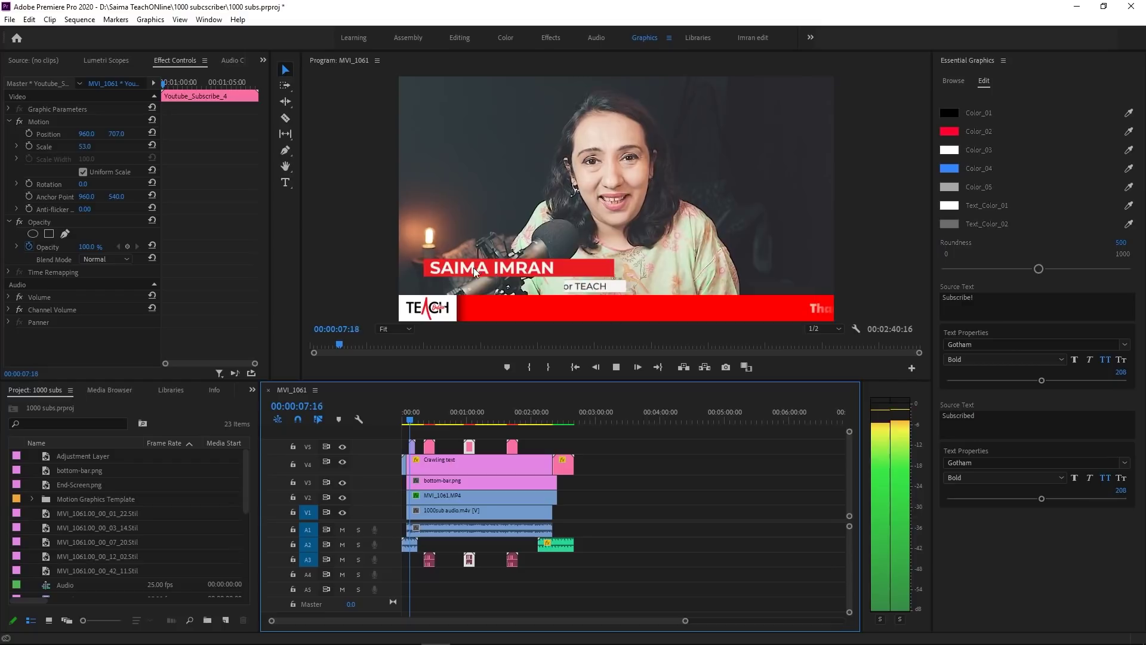
key("space")
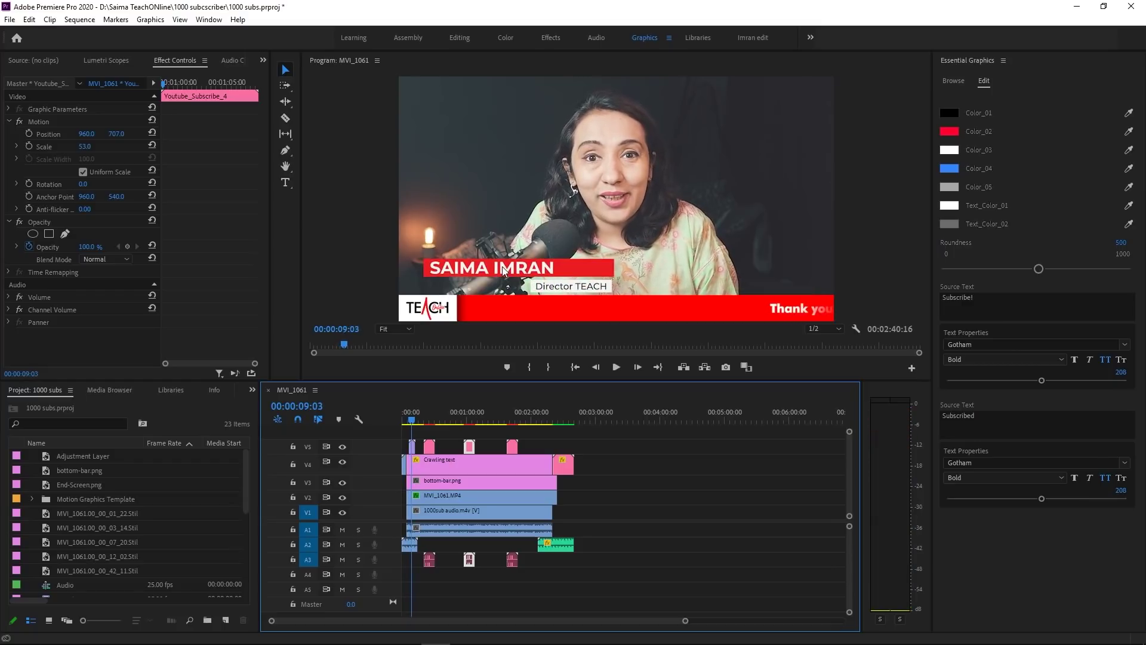
mouse_move(472, 639)
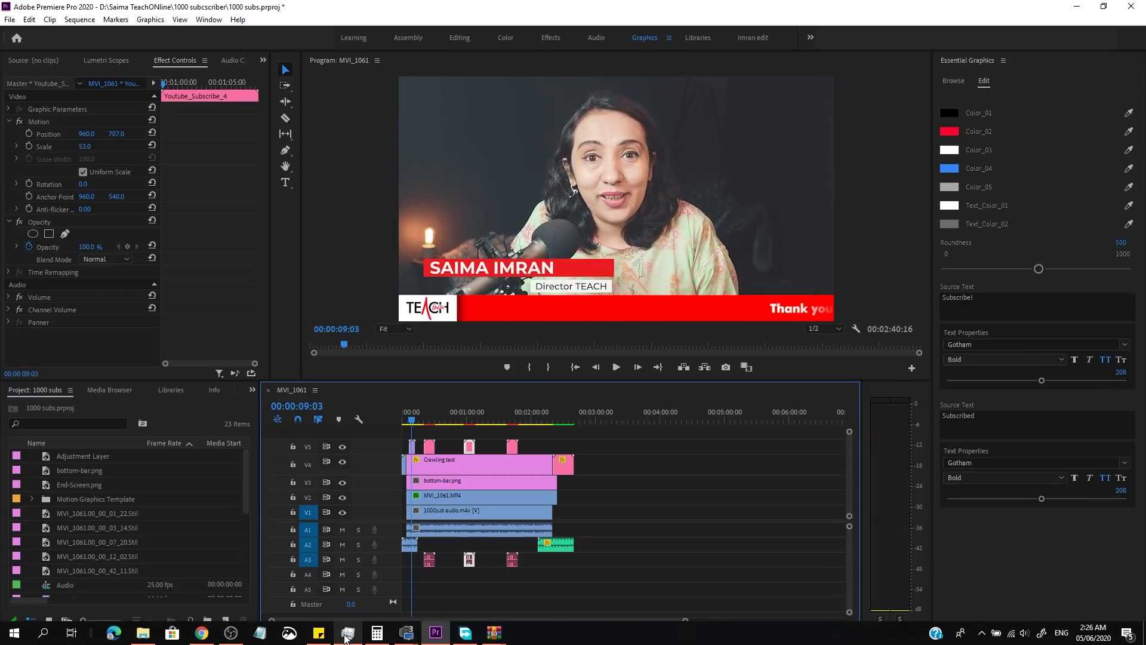
Bring Chrome forward, close the Download started notice, and scroll to the top of Mixkit
left_click(199, 634)
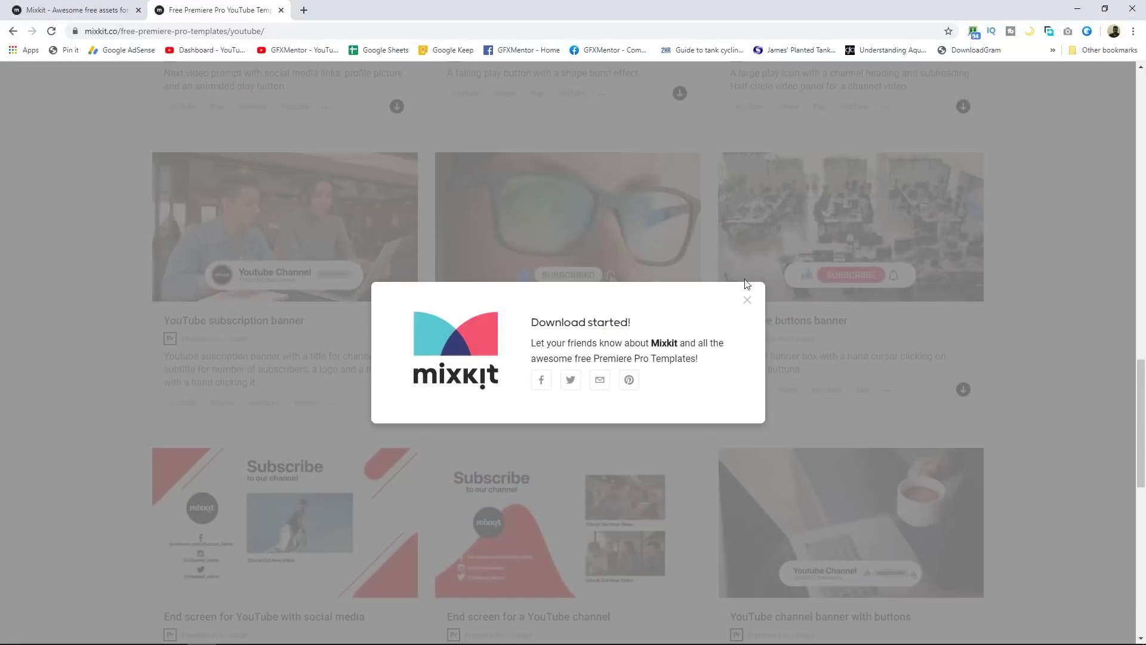
left_click(748, 301)
scroll(1065, 324, "up", 2)
scroll(1065, 324, "up", 5)
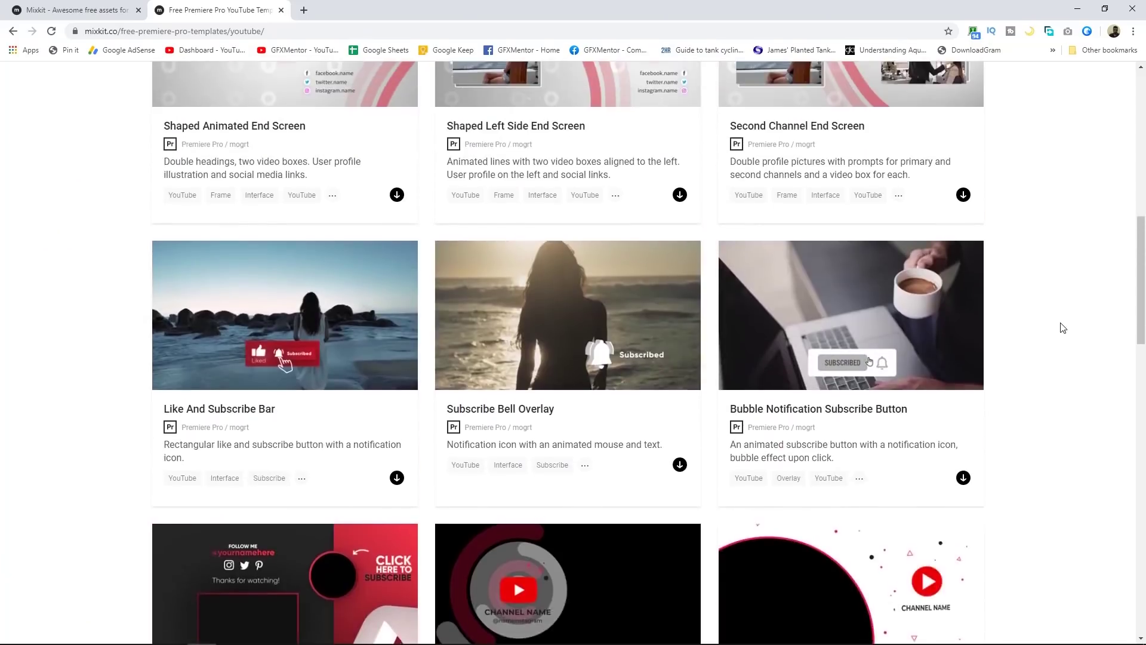
scroll(1063, 327, "up", 5)
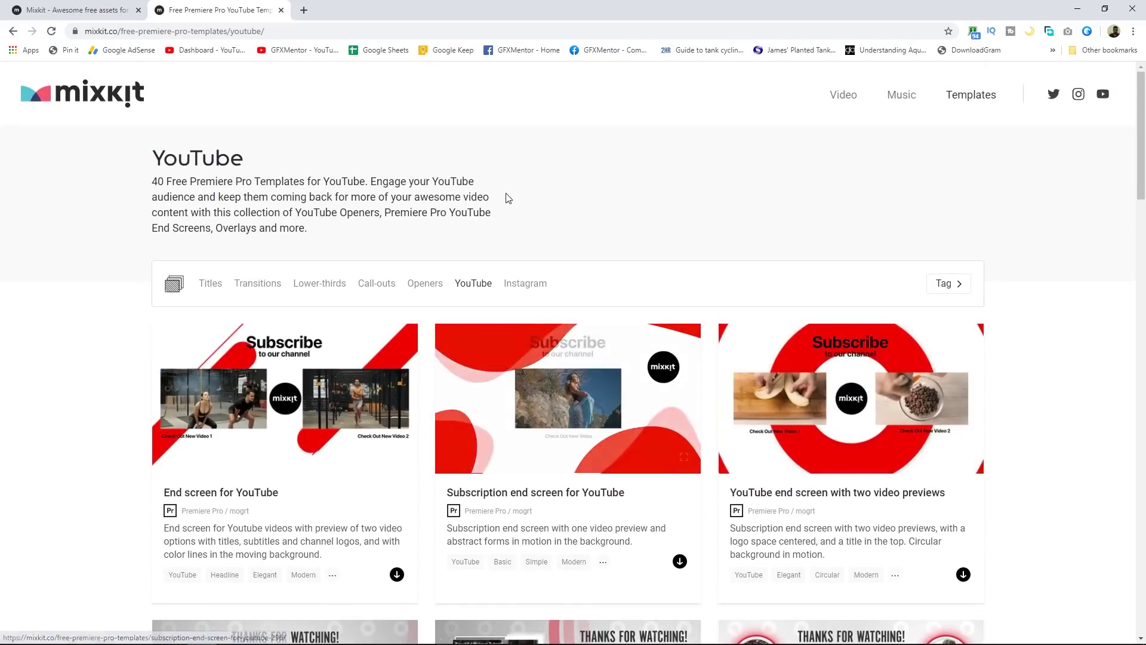
Open Mixkit's Lower-thirds category and scroll through its 60 free Premiere Pro templates
left_click(309, 289)
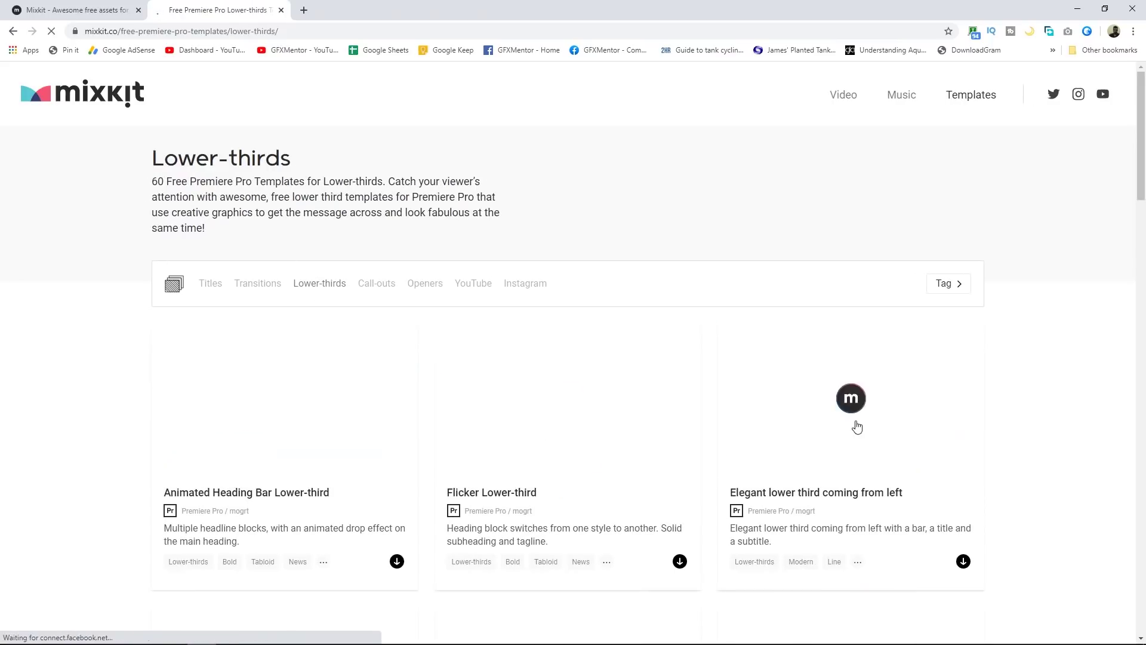
scroll(1035, 412, "down", 1)
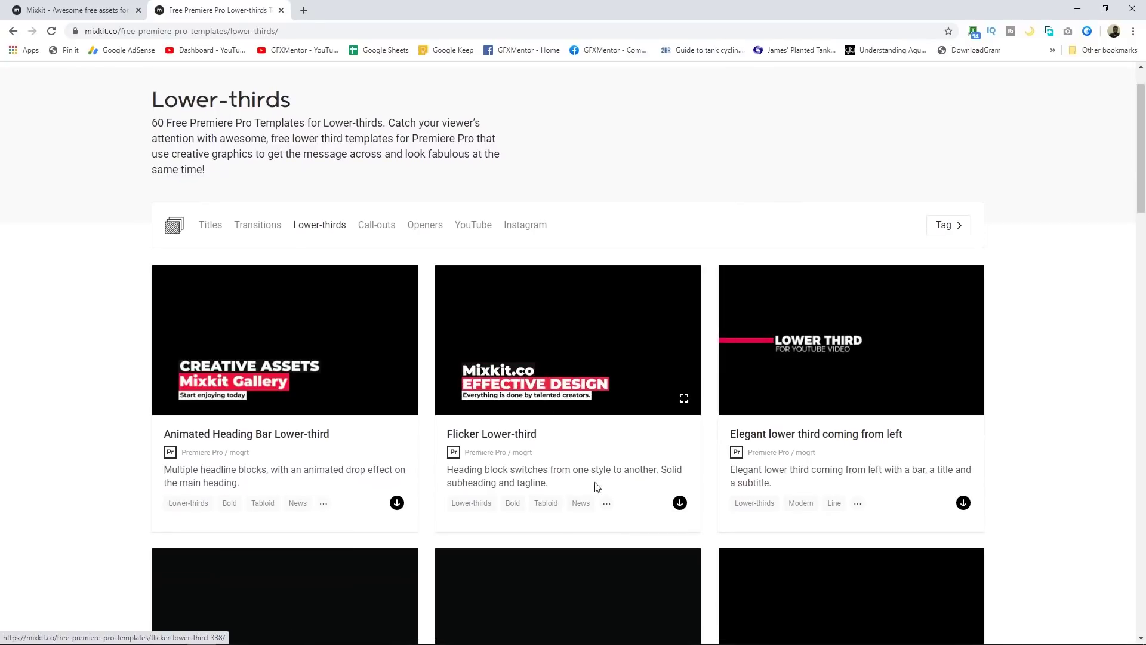
scroll(965, 438, "down", 4)
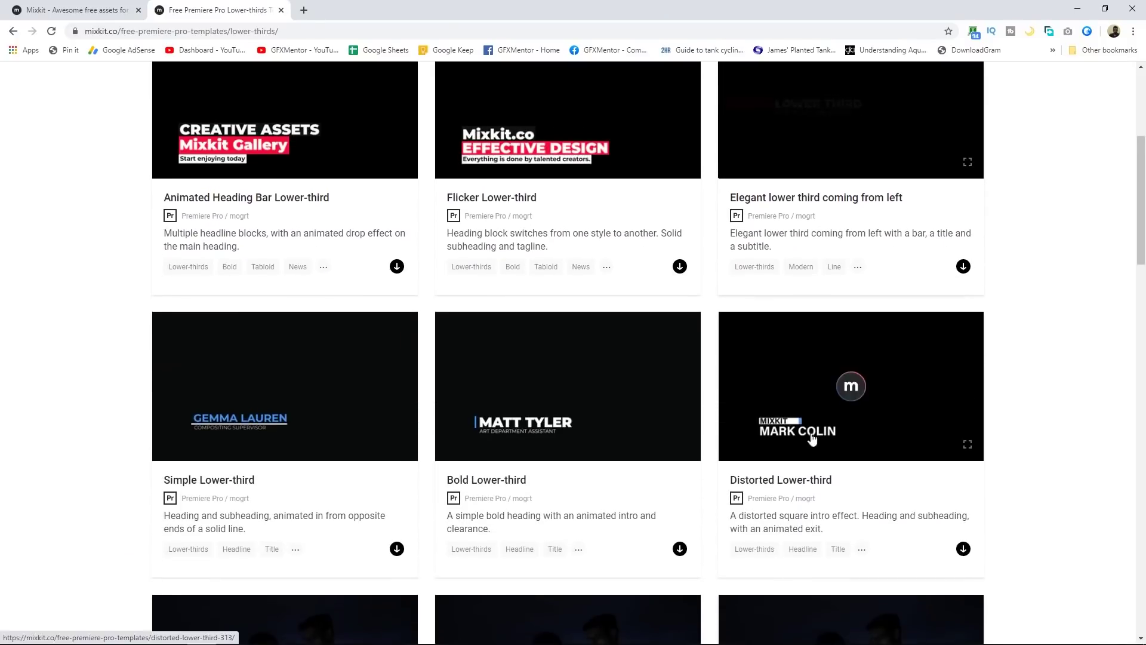
scroll(809, 430, "down", 1)
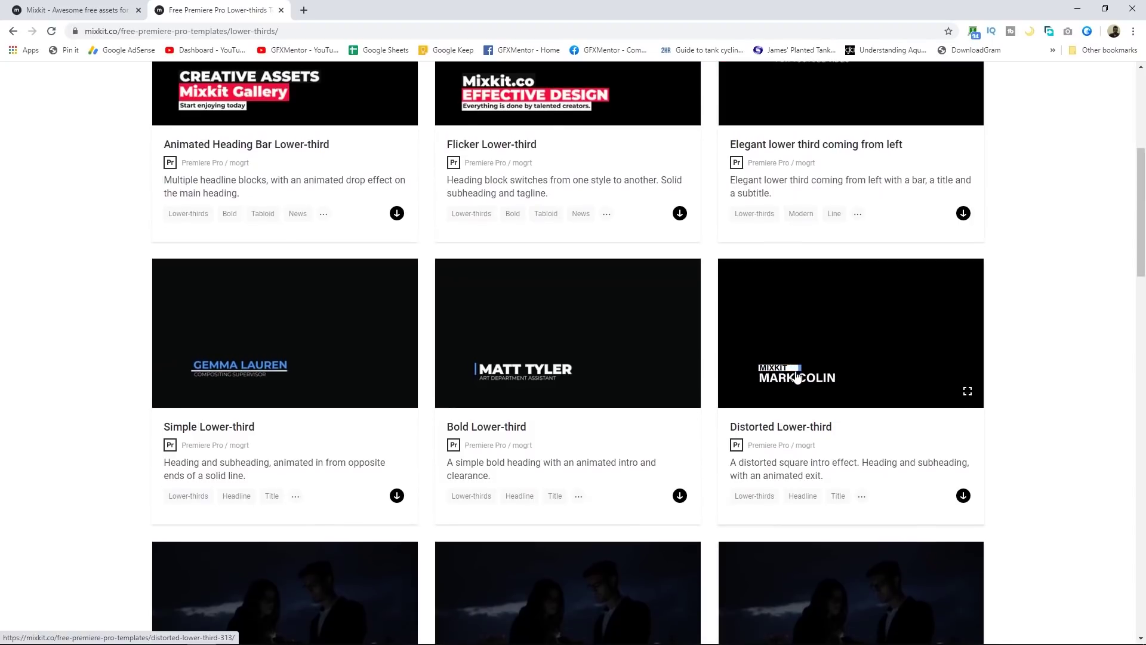